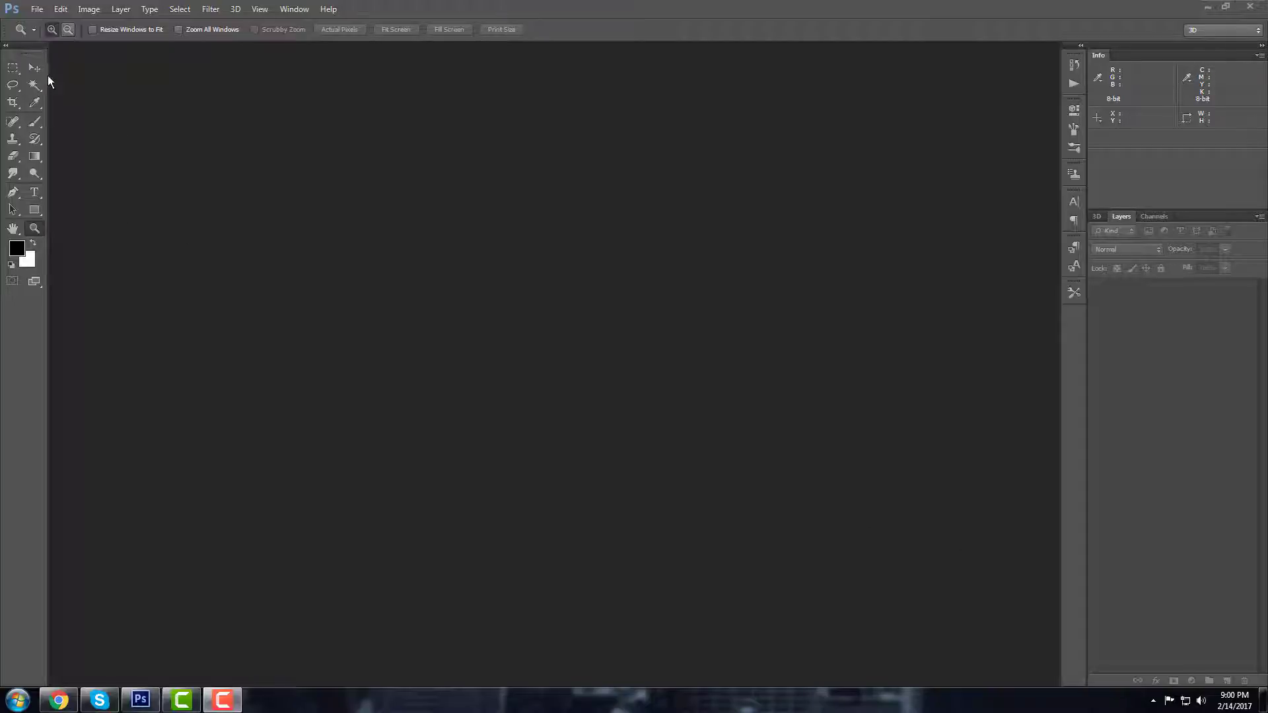
Step: Create a new white-background document, 1920 × 1080 px at 72 ppi
left_click(35, 10)
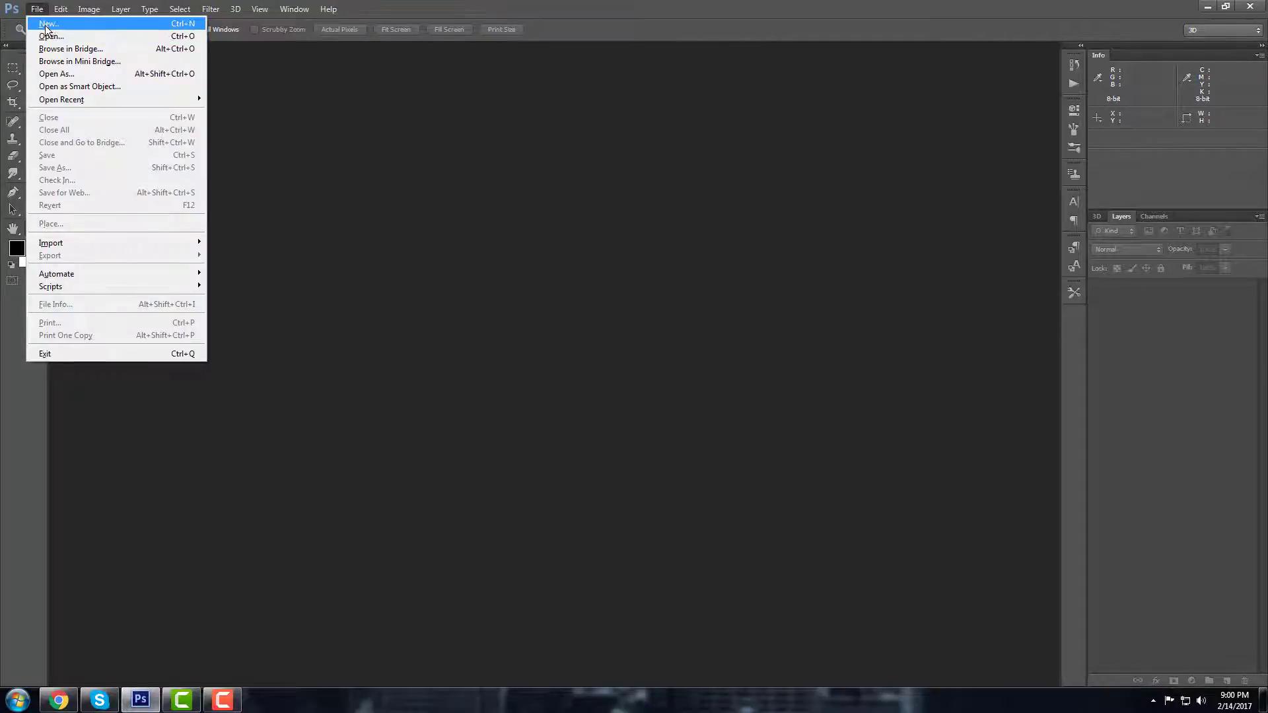
left_click(49, 25)
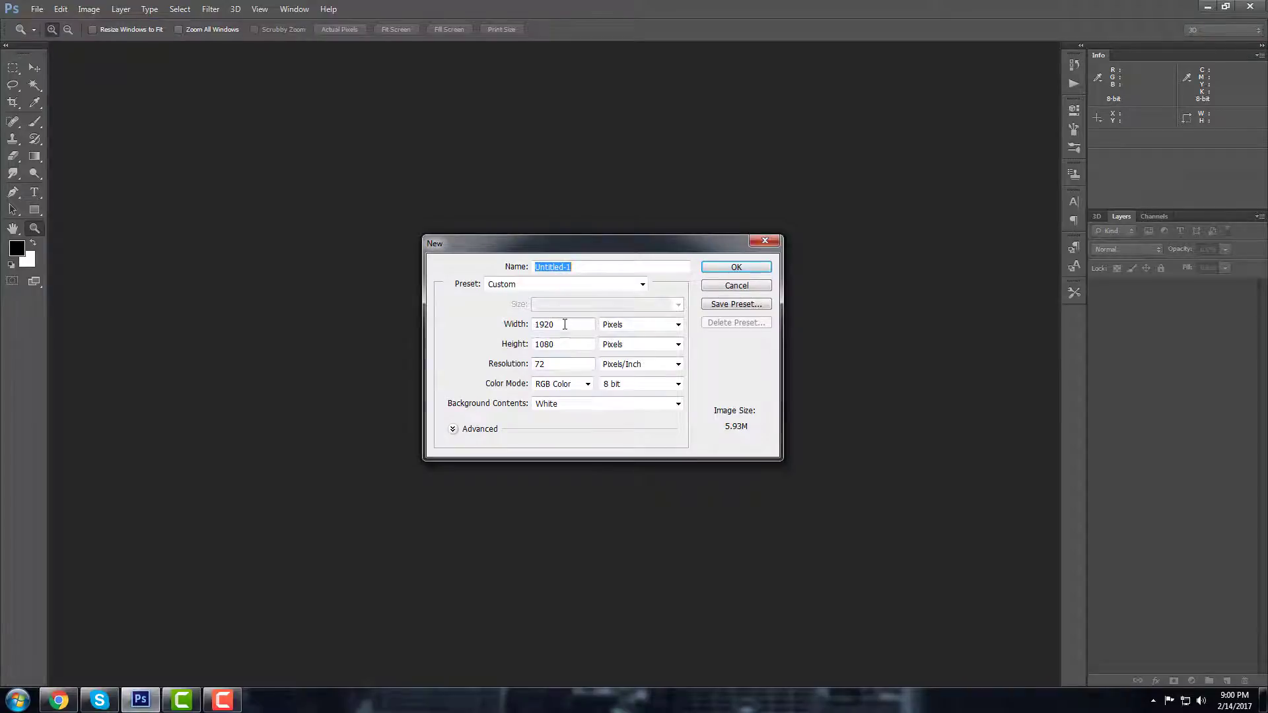
double_click(569, 324)
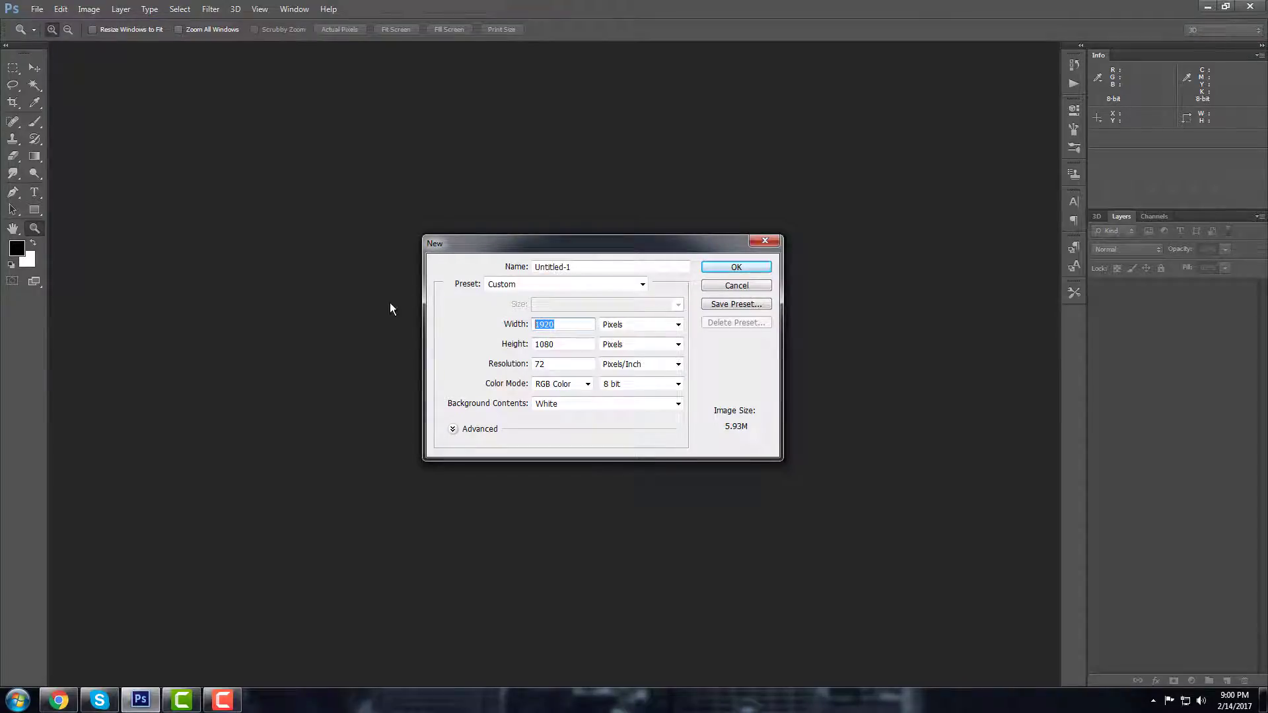
double_click(579, 344)
left_click(755, 269)
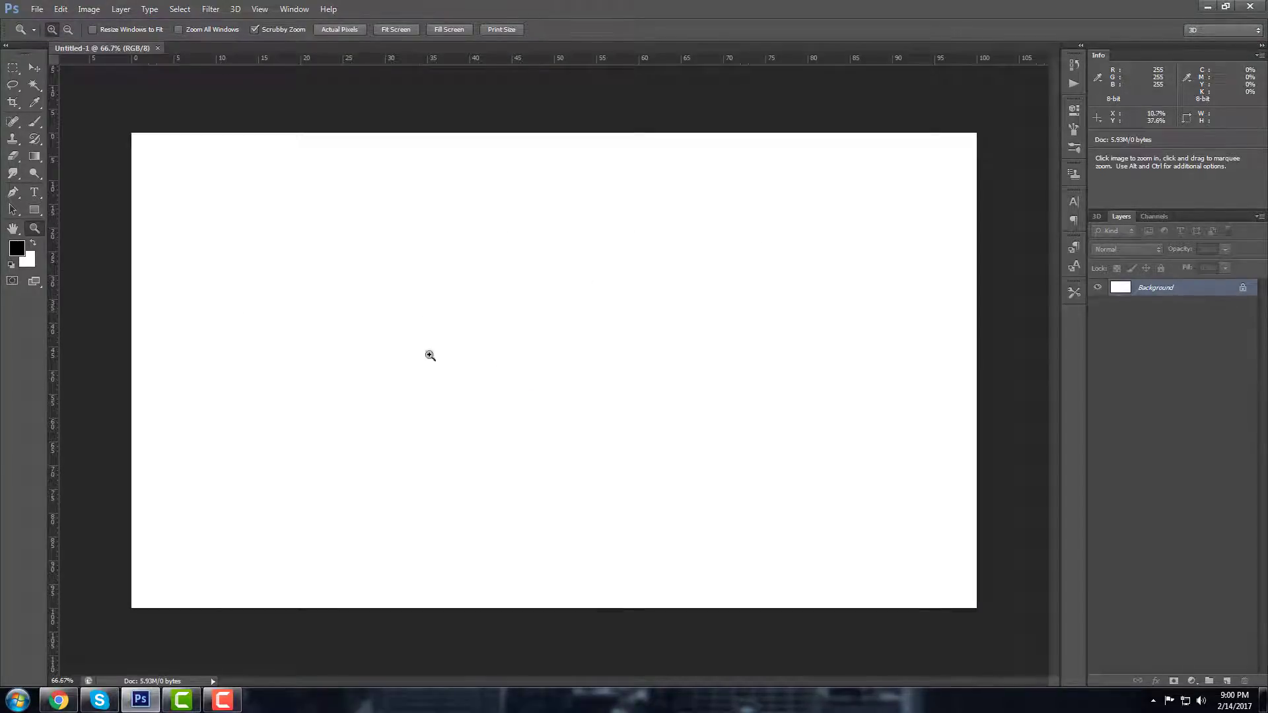
Step: Switch to the Gradient tool and pick a light grey foreground and mid grey background colour
right_click(35, 158)
left_click(92, 161)
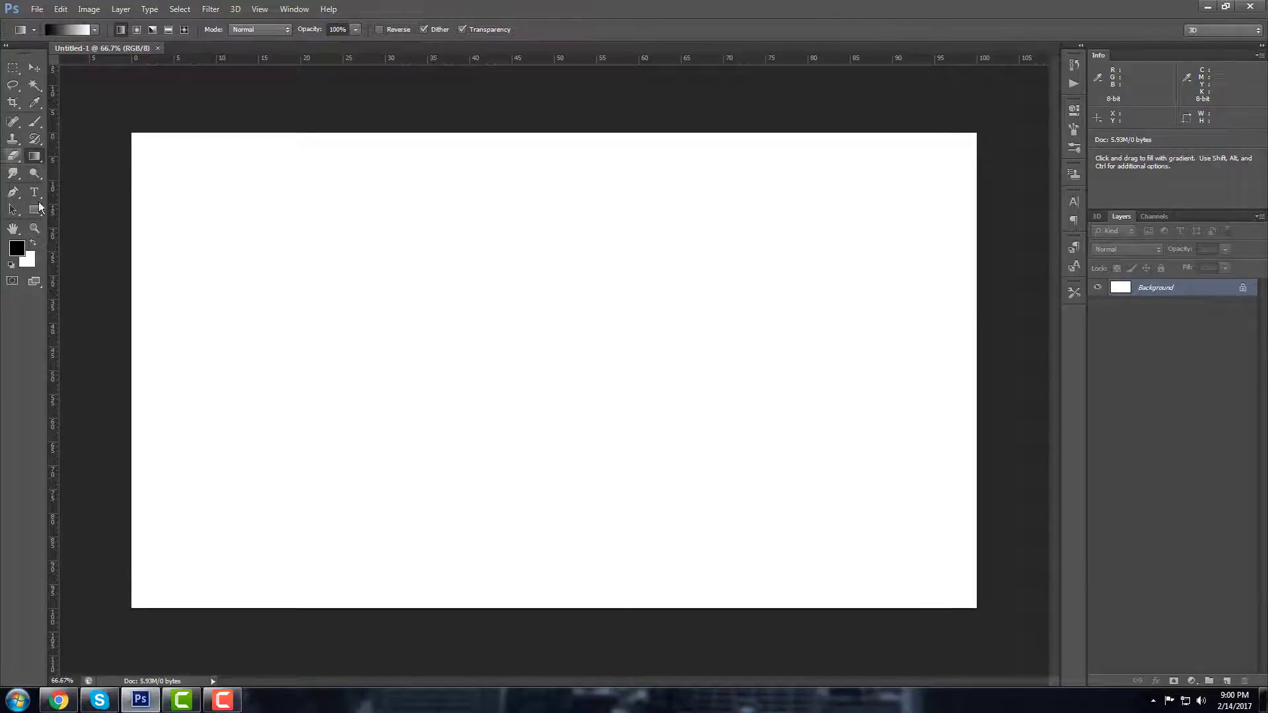
left_click(16, 249)
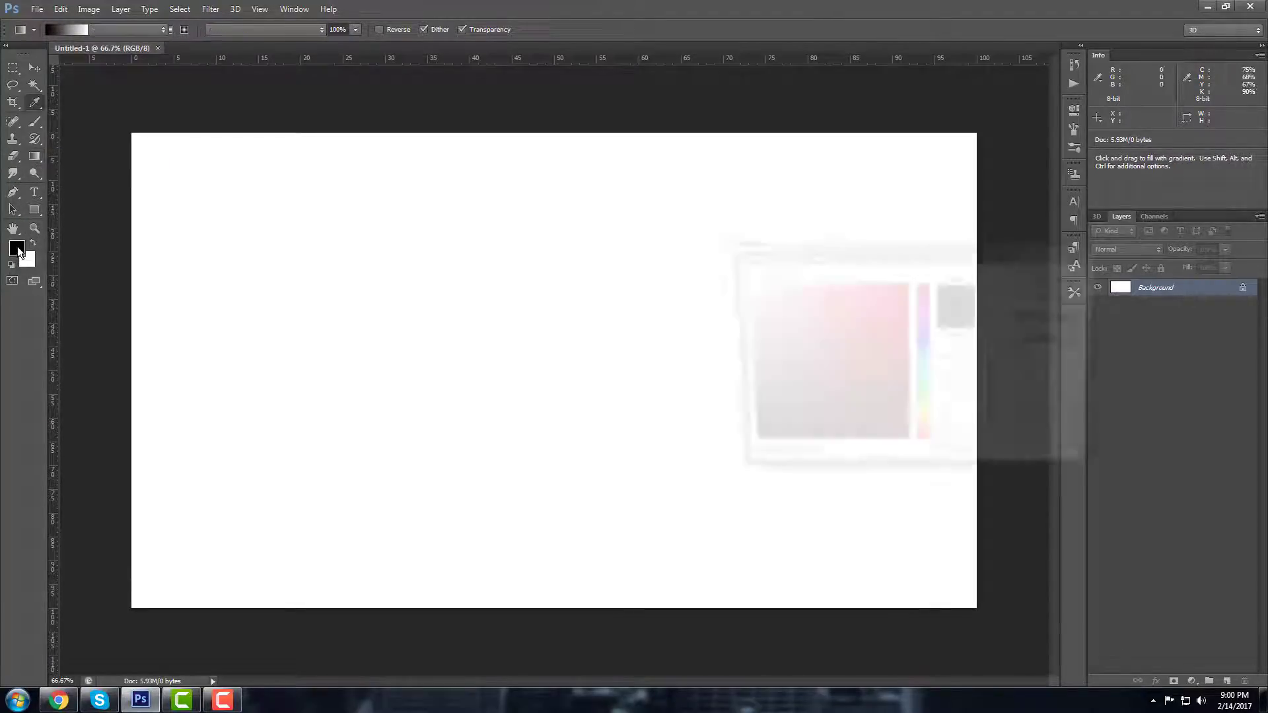
left_click(742, 314)
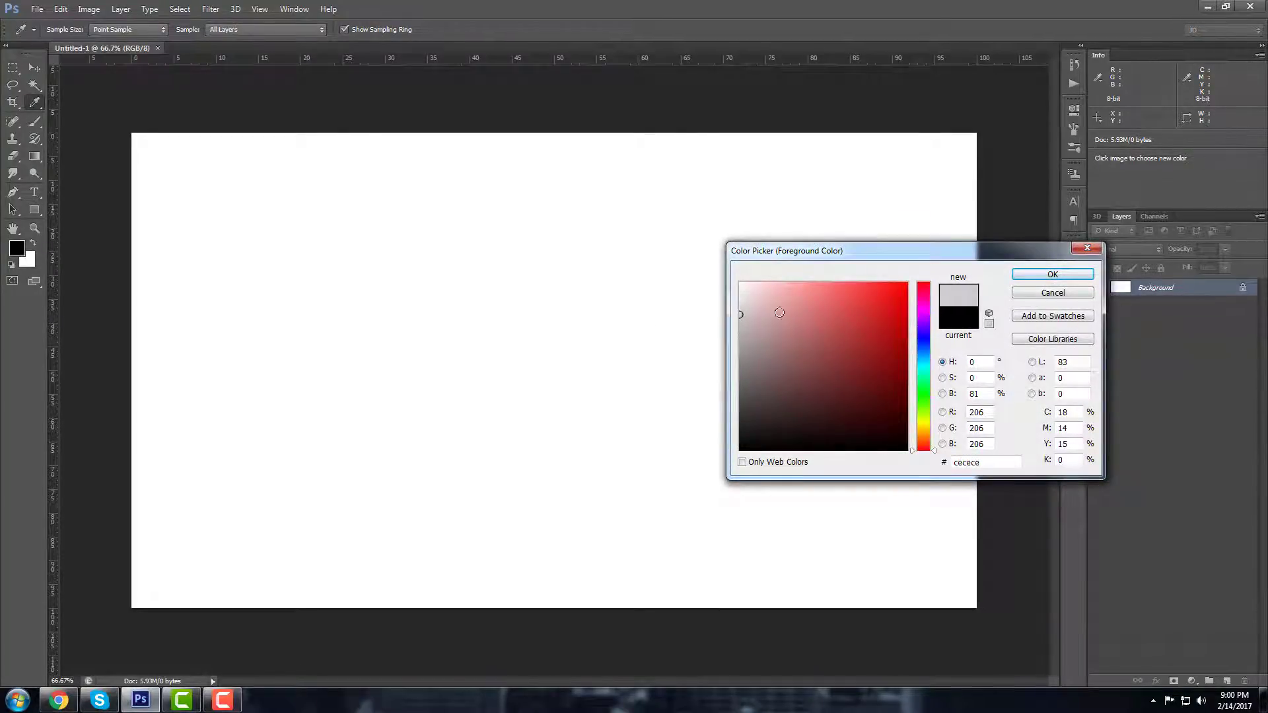
left_click(1068, 275)
left_click(27, 260)
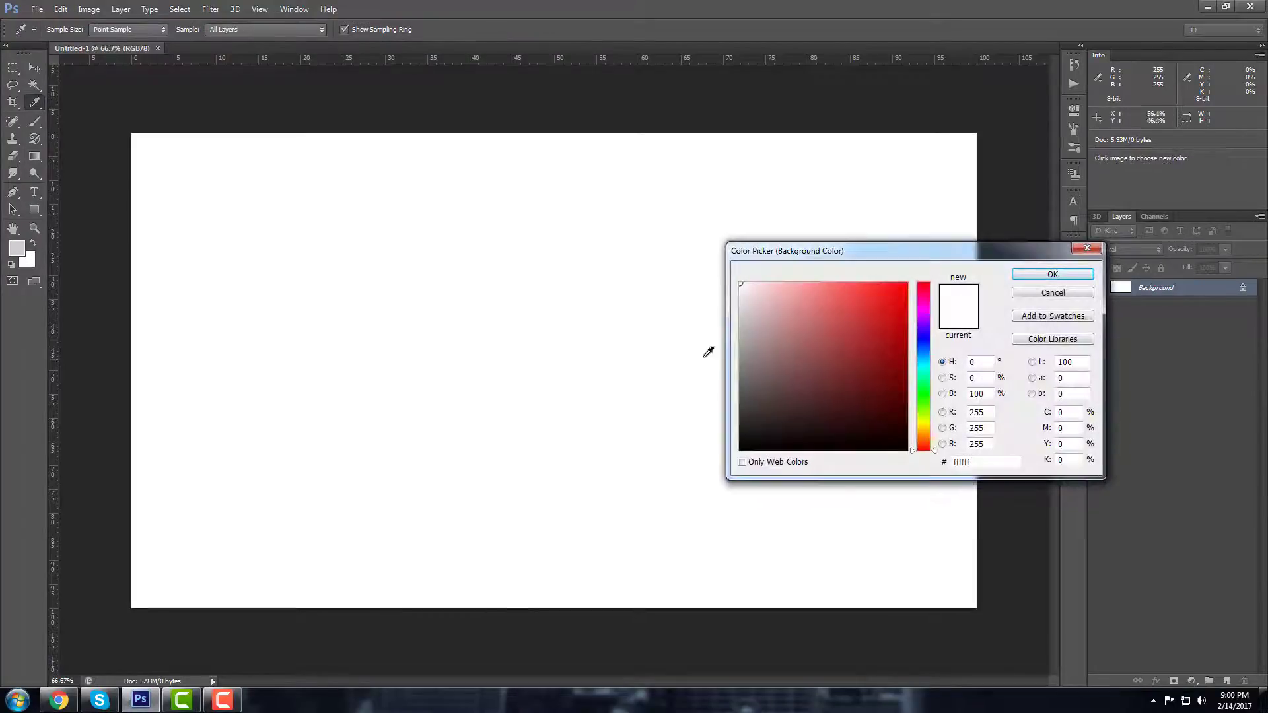
mouse_move(743, 380)
left_mouse_down()
mouse_move(714, 355)
mouse_move(736, 357)
left_mouse_up()
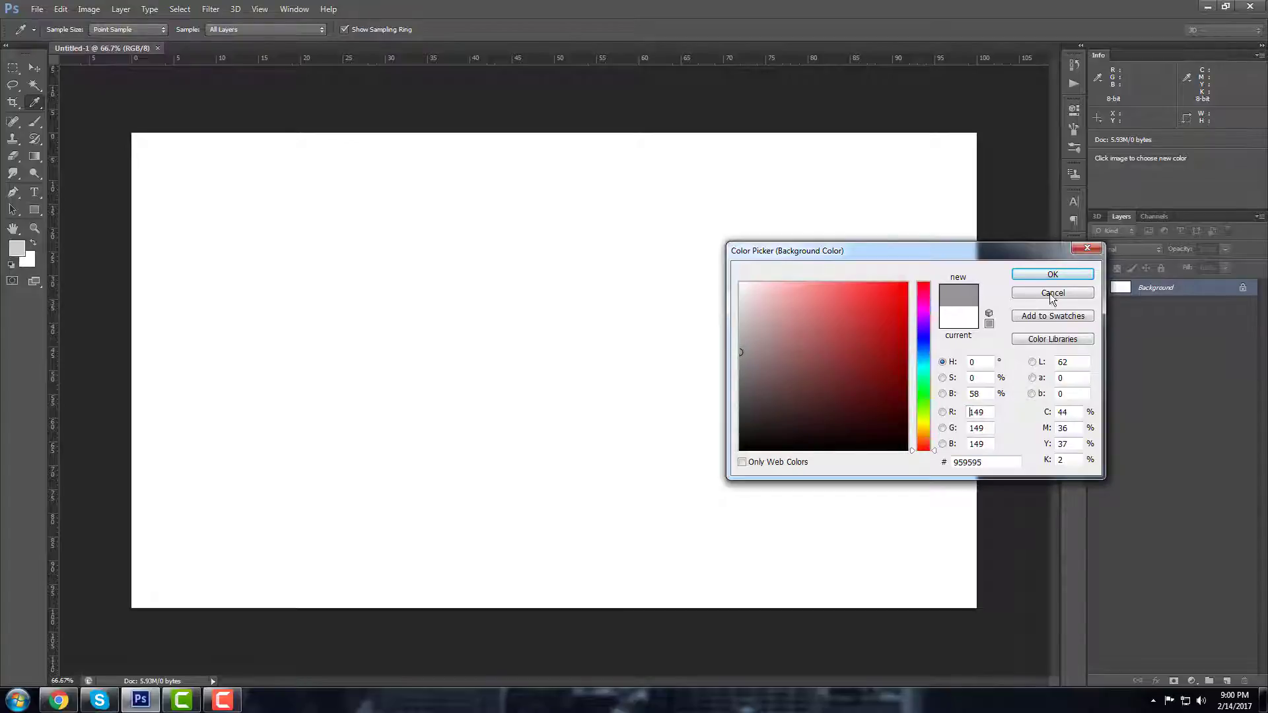
left_click(1053, 274)
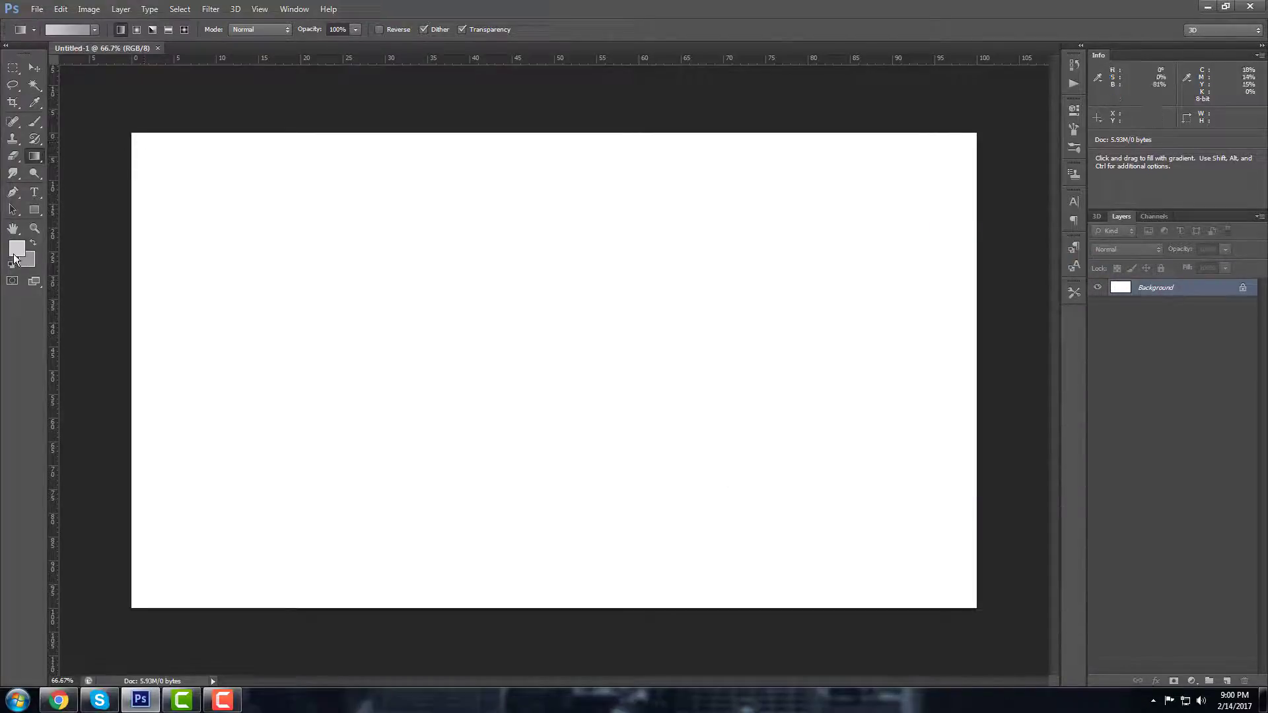
Step: Refine the foreground colour to bfbfbf and the background colour to 848484
left_click(17, 250)
left_click(733, 324)
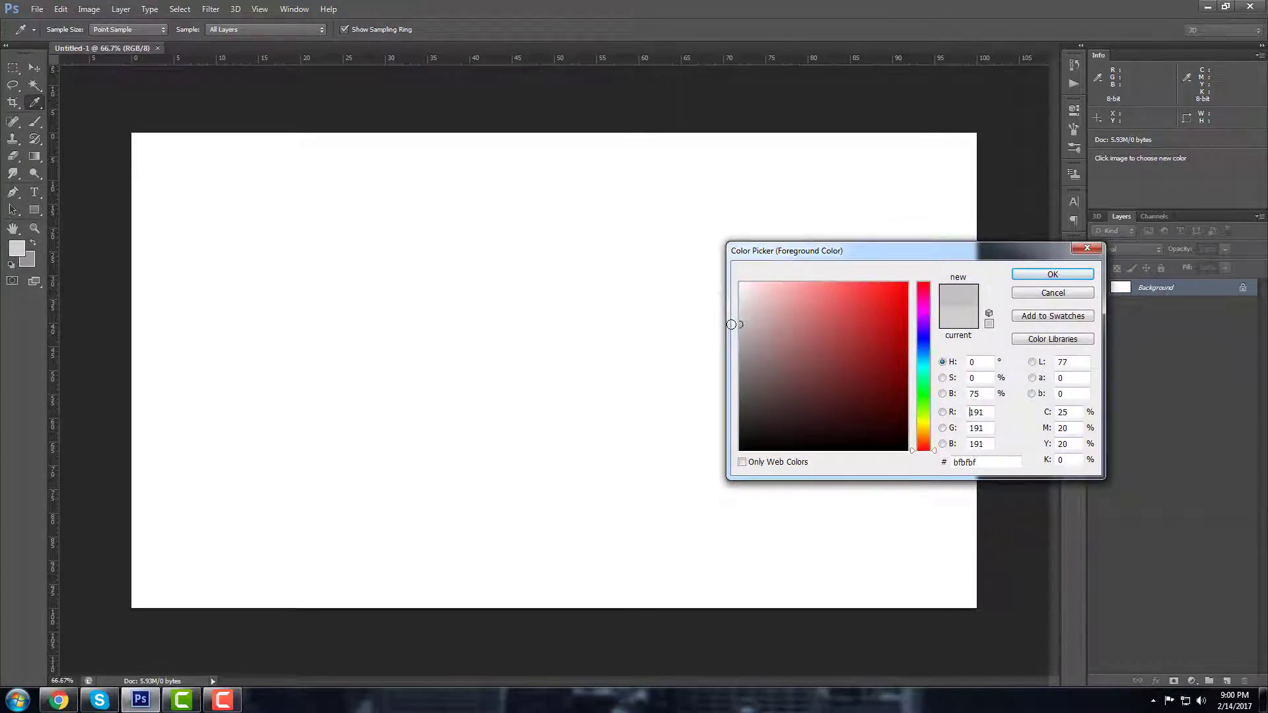
left_click(1052, 274)
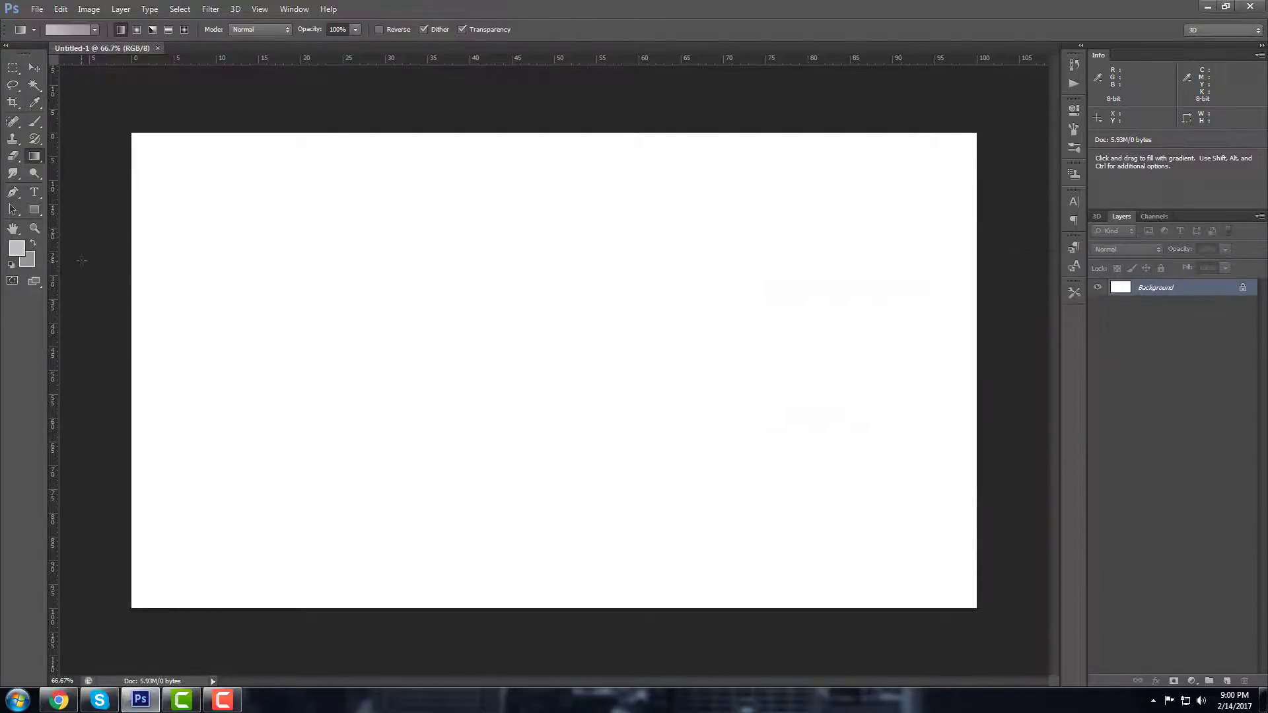
left_click(29, 261)
left_click(741, 363)
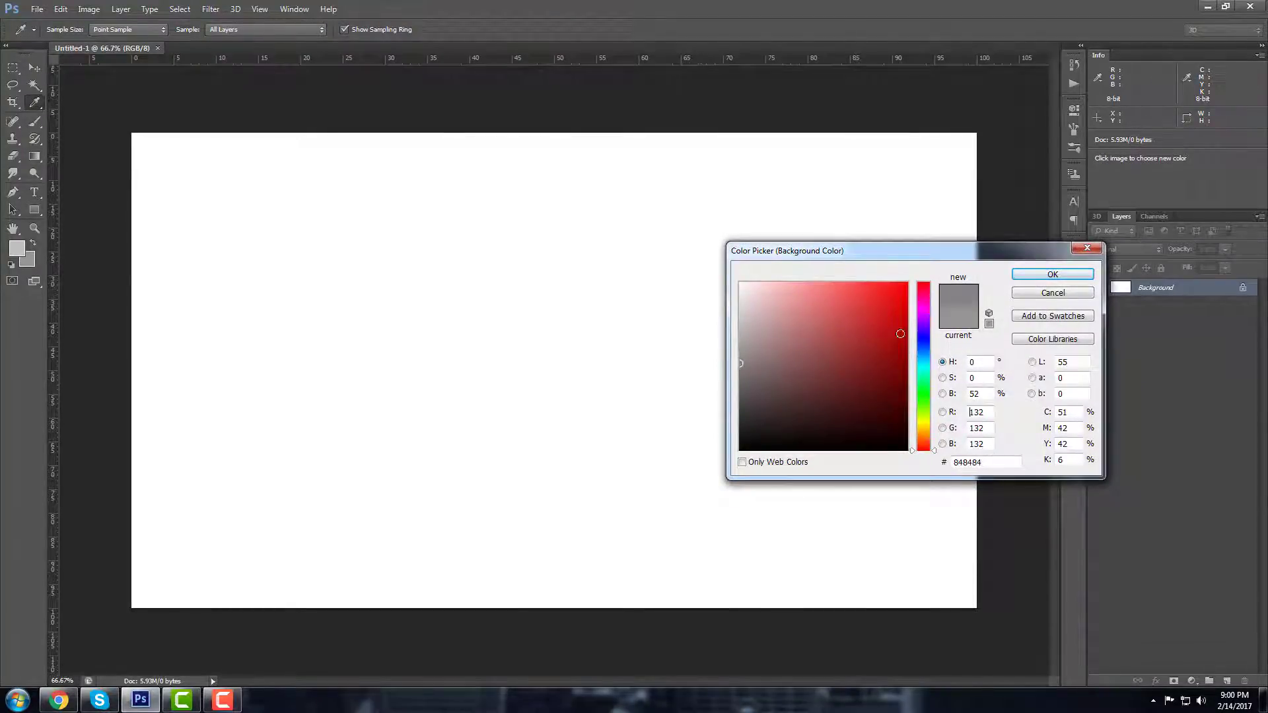
left_click(1052, 274)
Step: Draw a radial grey gradient from the canvas's top-left to bottom-right
key("g")
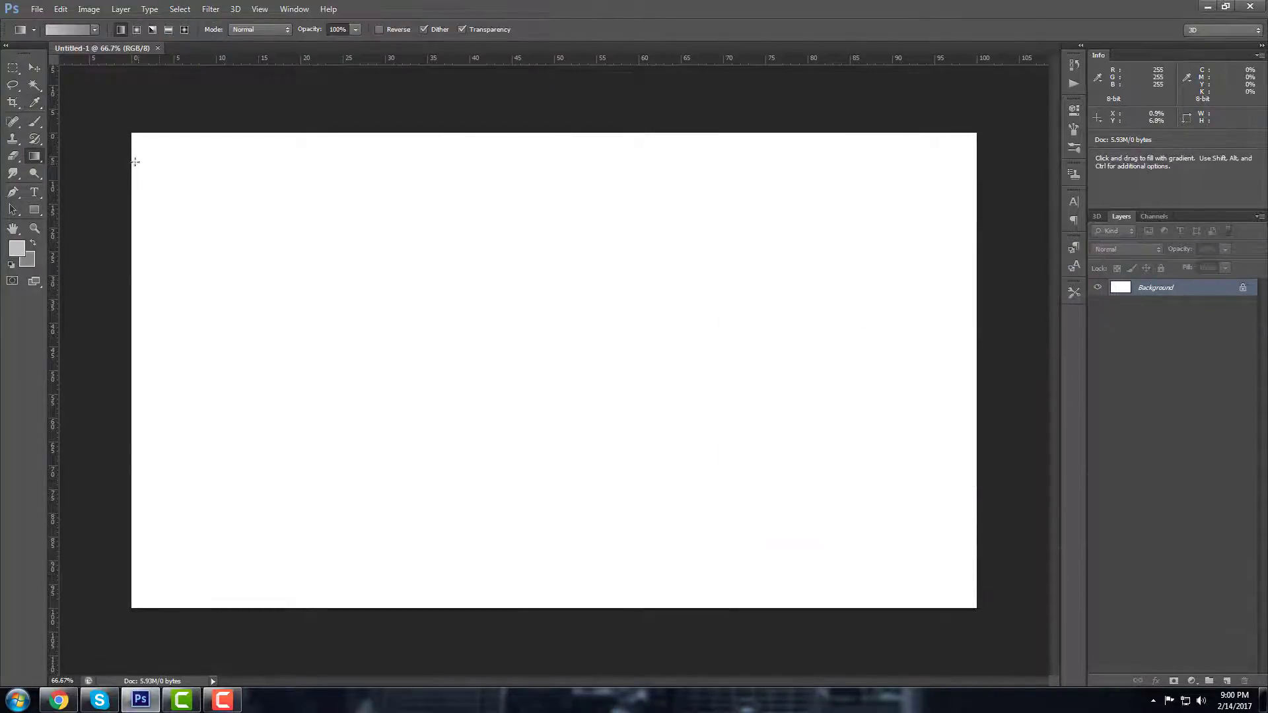
left_click(137, 30)
left_click_drag(132, 132, 974, 604)
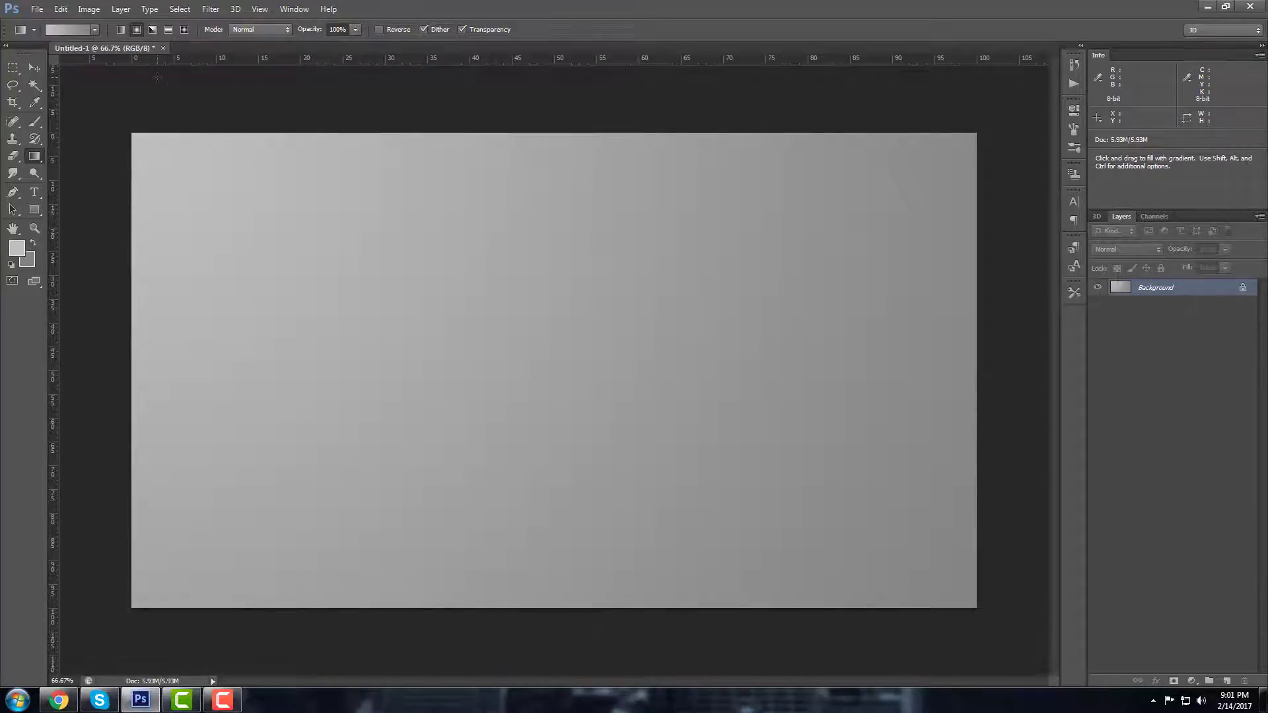
Step: Add a Solid Color fill layer named 'Background Color' with Color blending mode
left_click(123, 8)
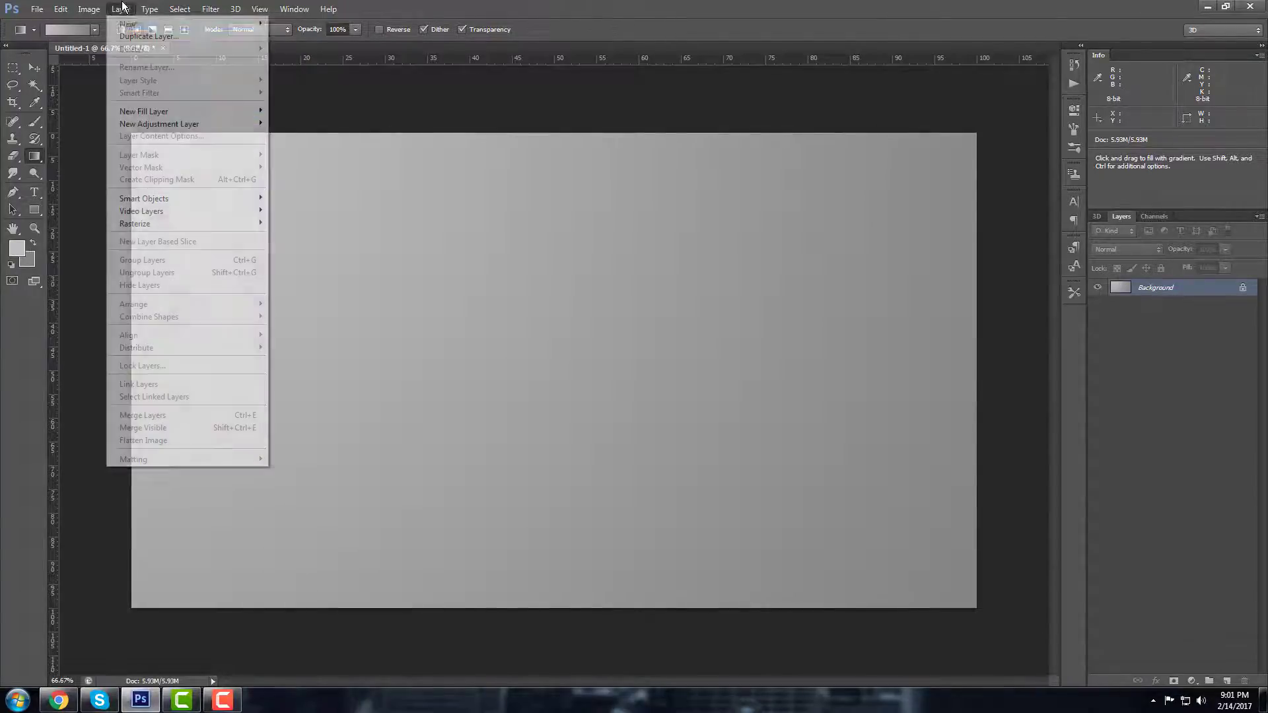
left_click(1194, 293)
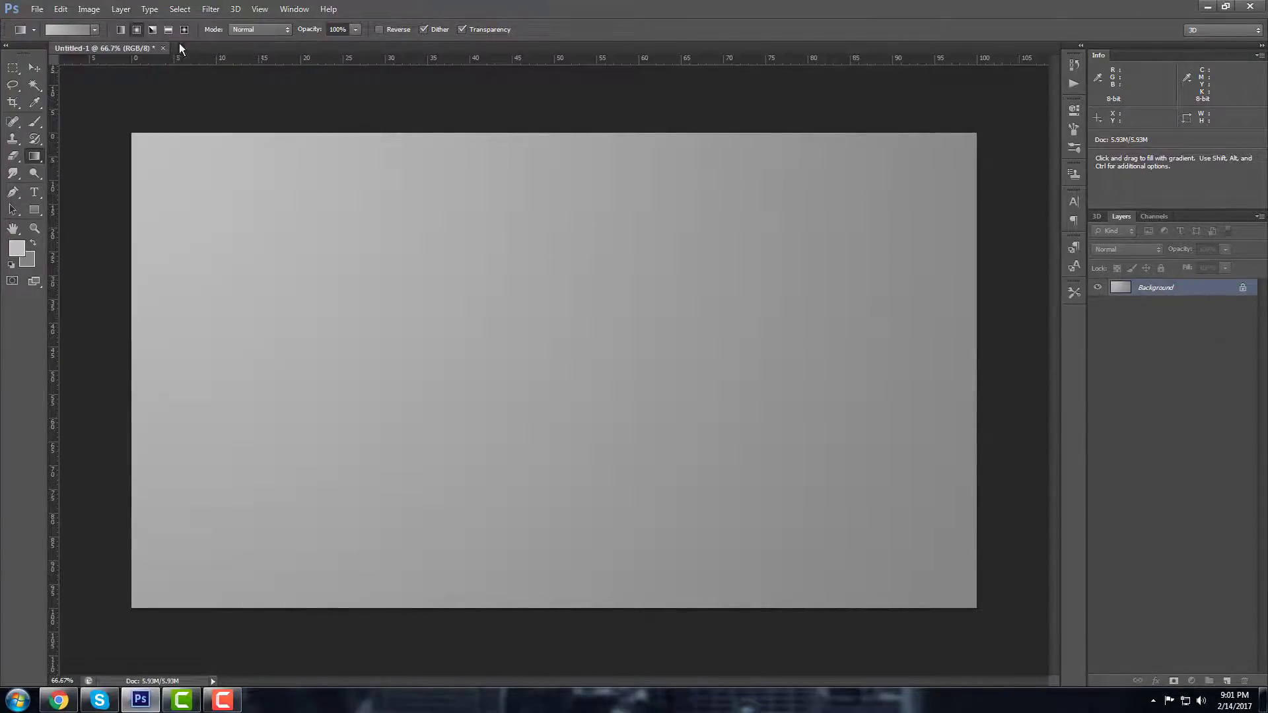
left_click(121, 8)
mouse_move(146, 110)
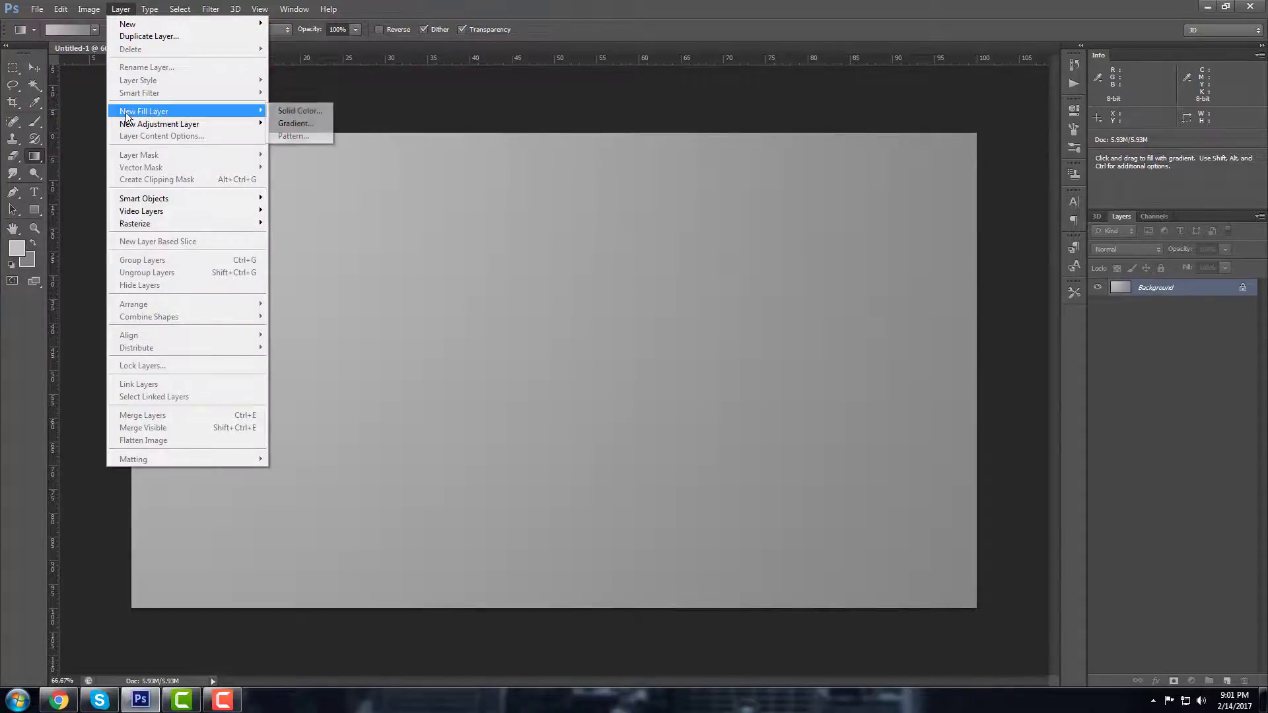
left_click(293, 118)
left_click_drag(597, 280, 528, 262)
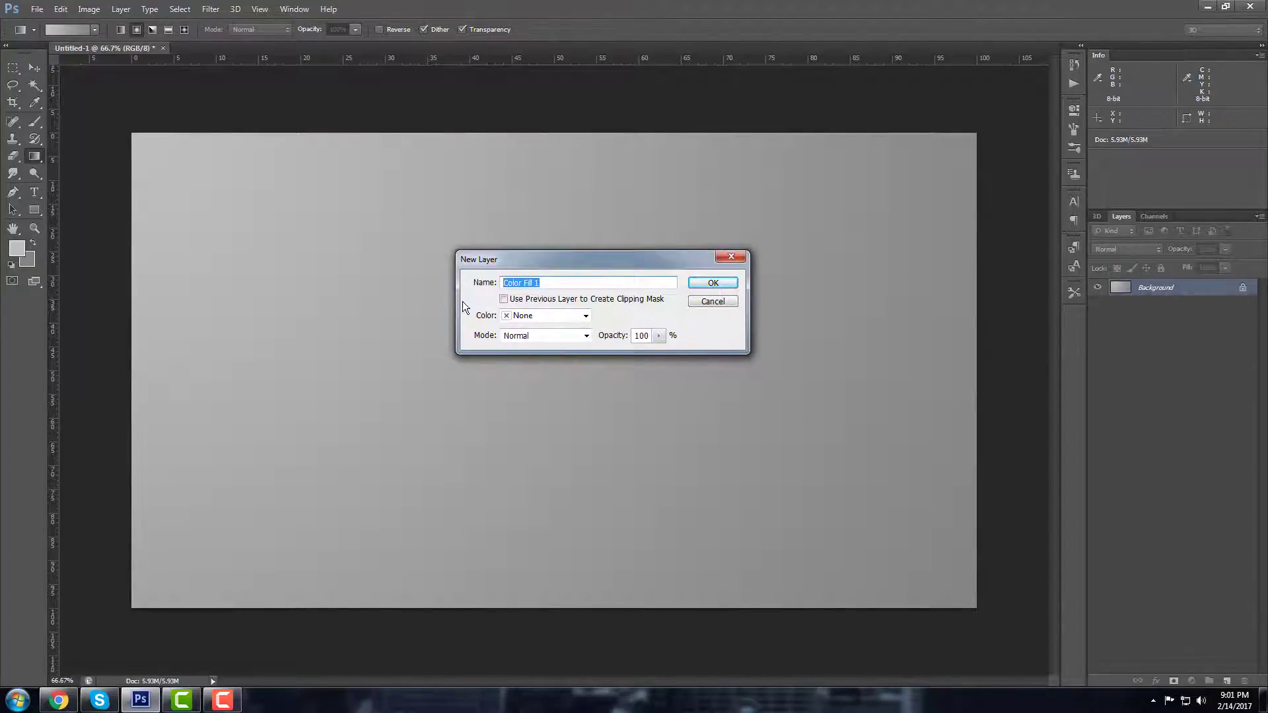
type("Background Color")
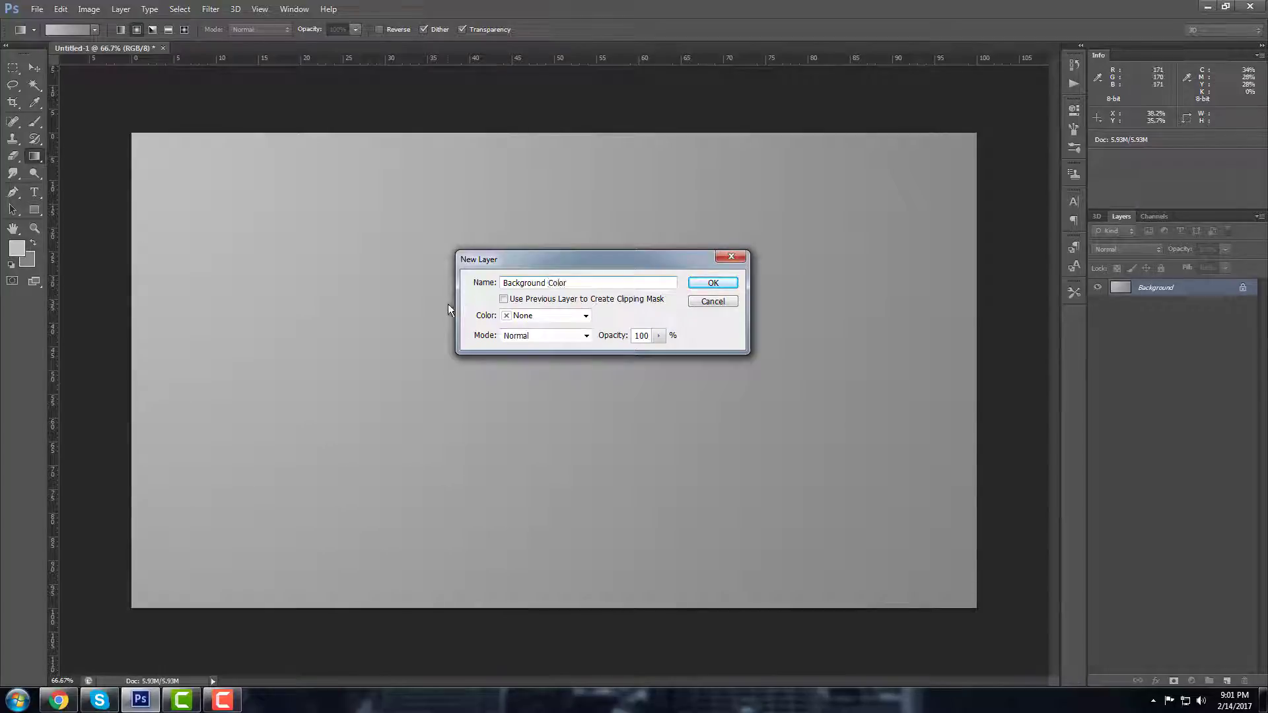
key("ctrl+a")
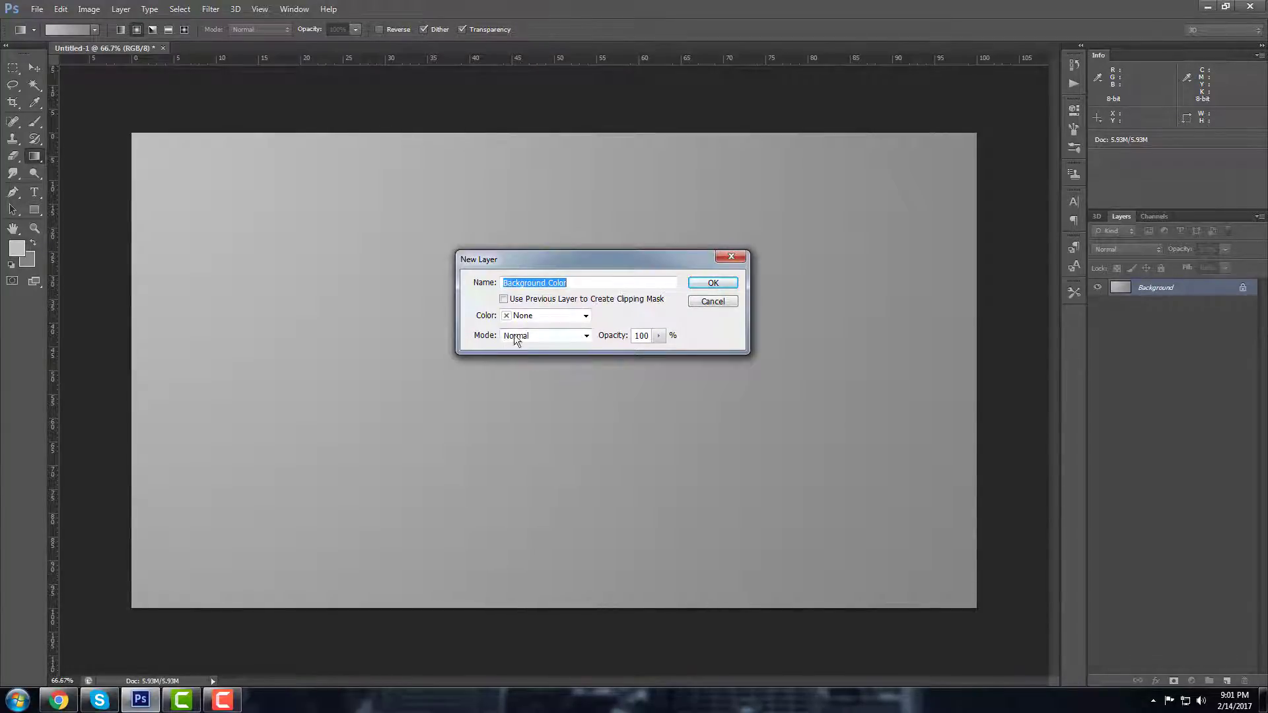
left_click(576, 340)
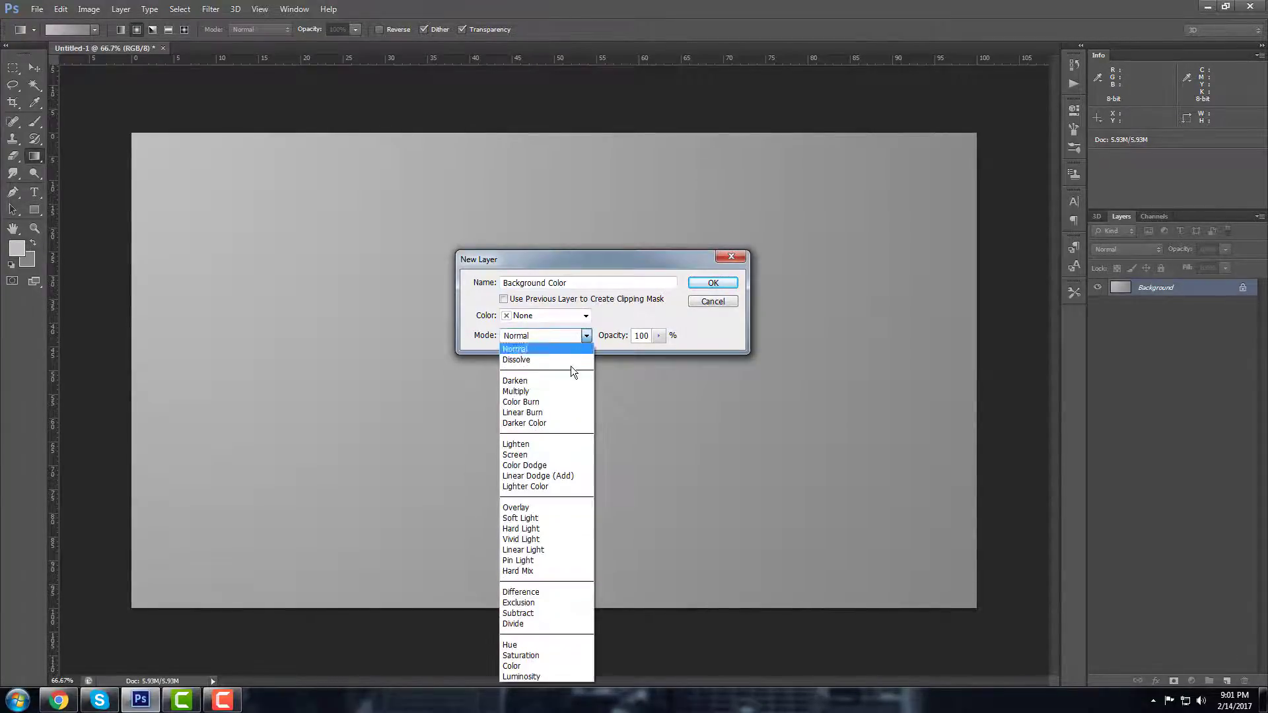
left_click(531, 664)
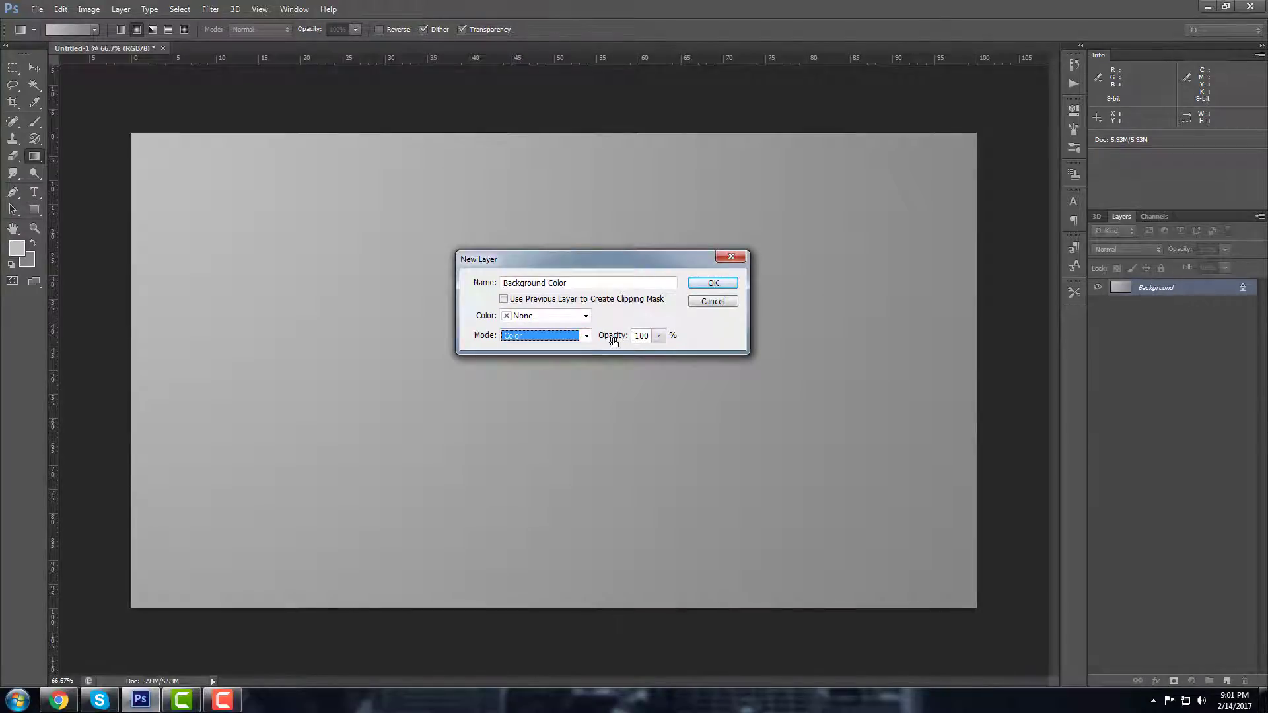
left_click(714, 284)
Step: Set the fill layer's colour to orange ffa800
left_click(907, 284)
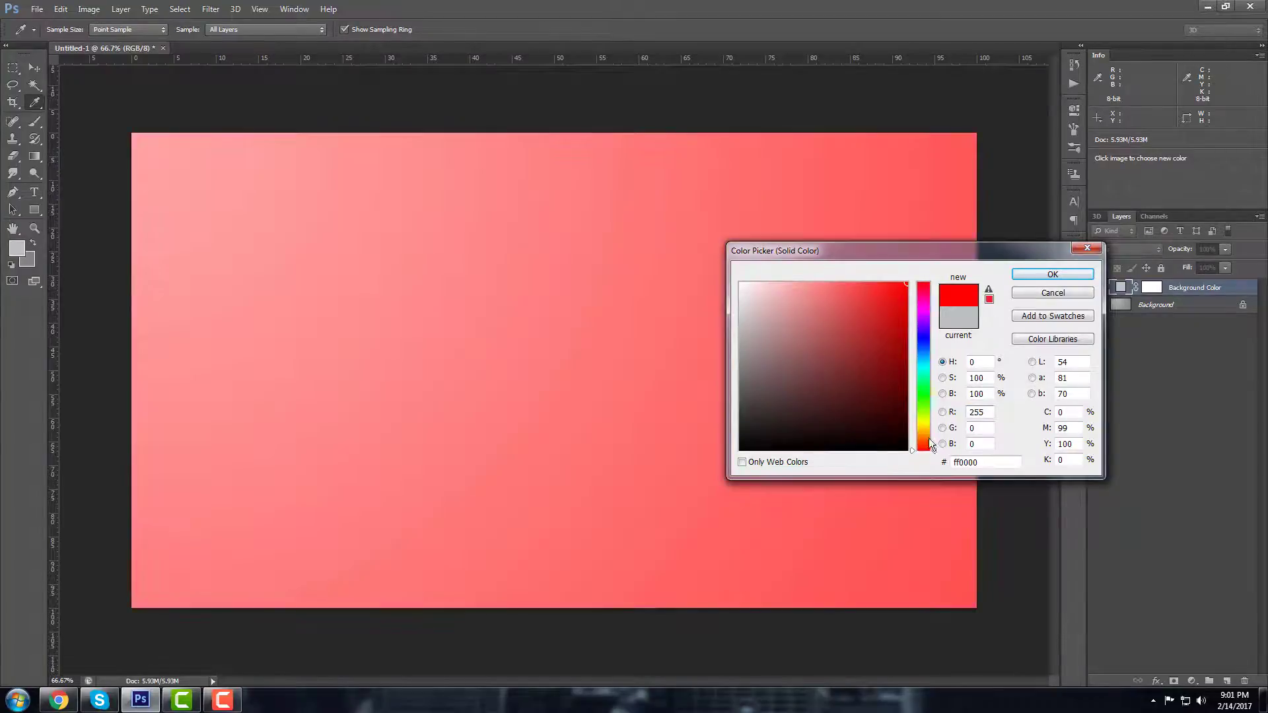
left_click_drag(931, 444, 936, 436)
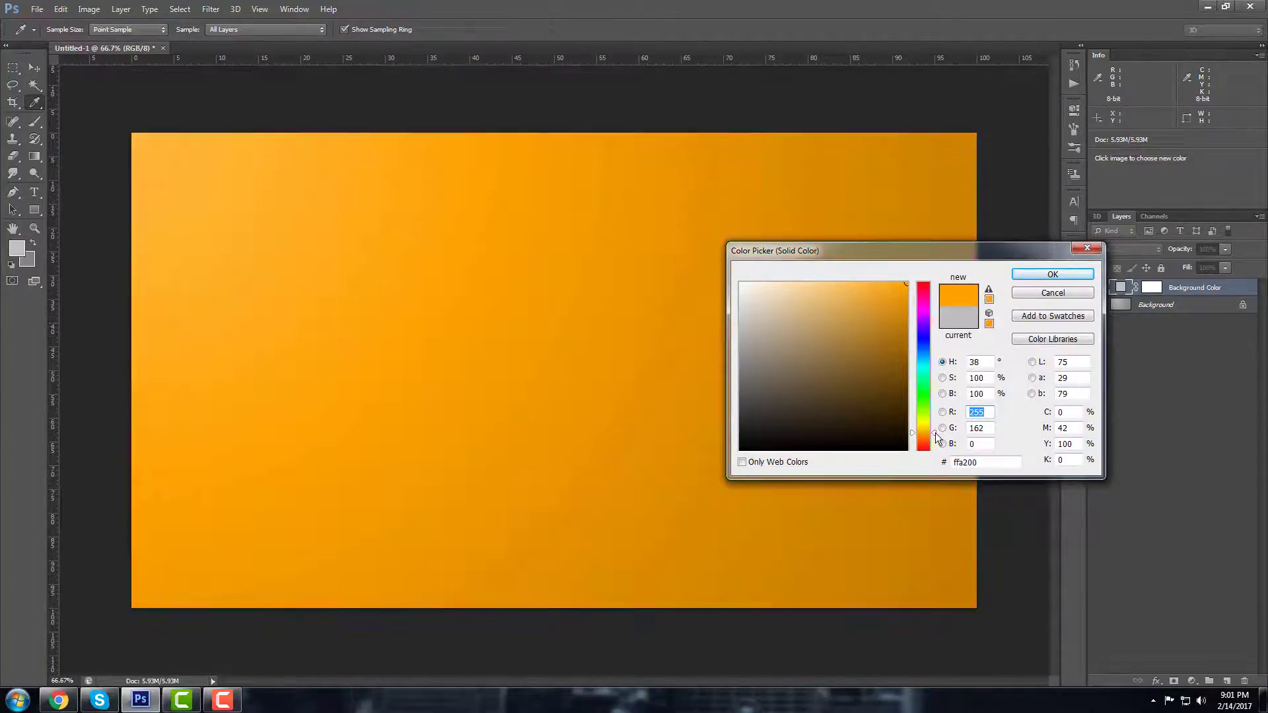
left_click_drag(935, 434, 935, 431)
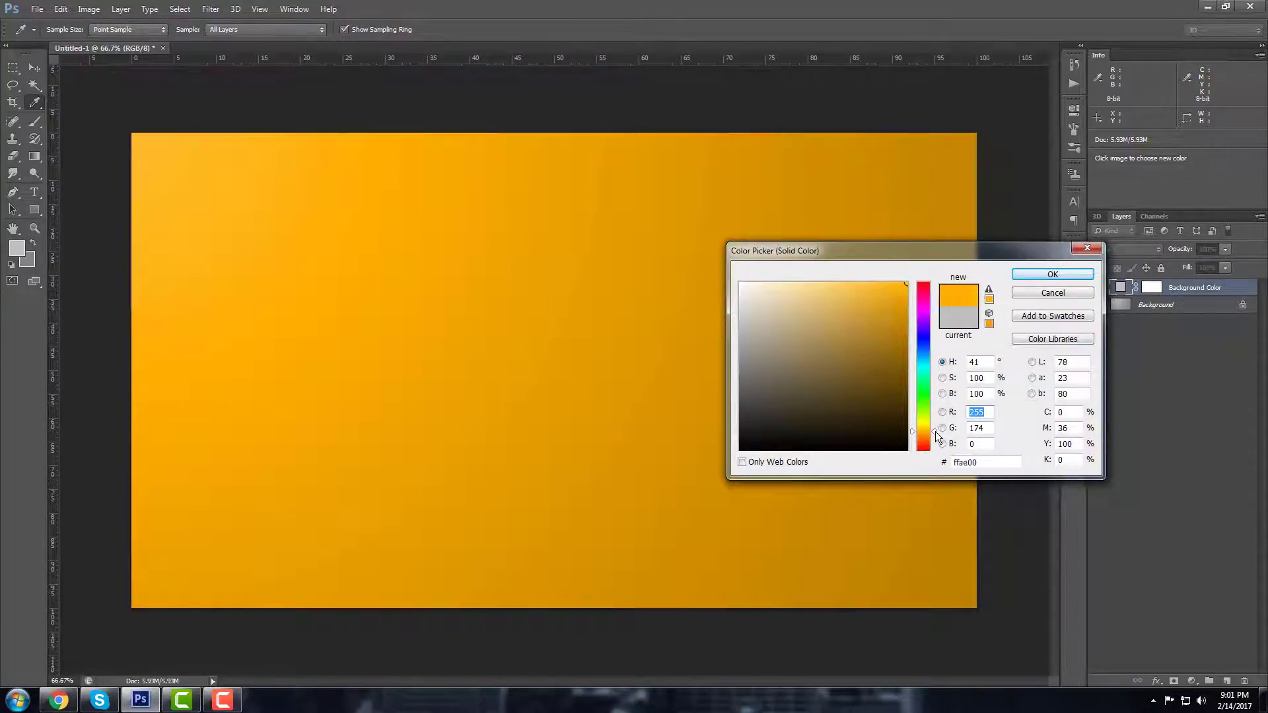
left_click_drag(935, 432, 935, 429)
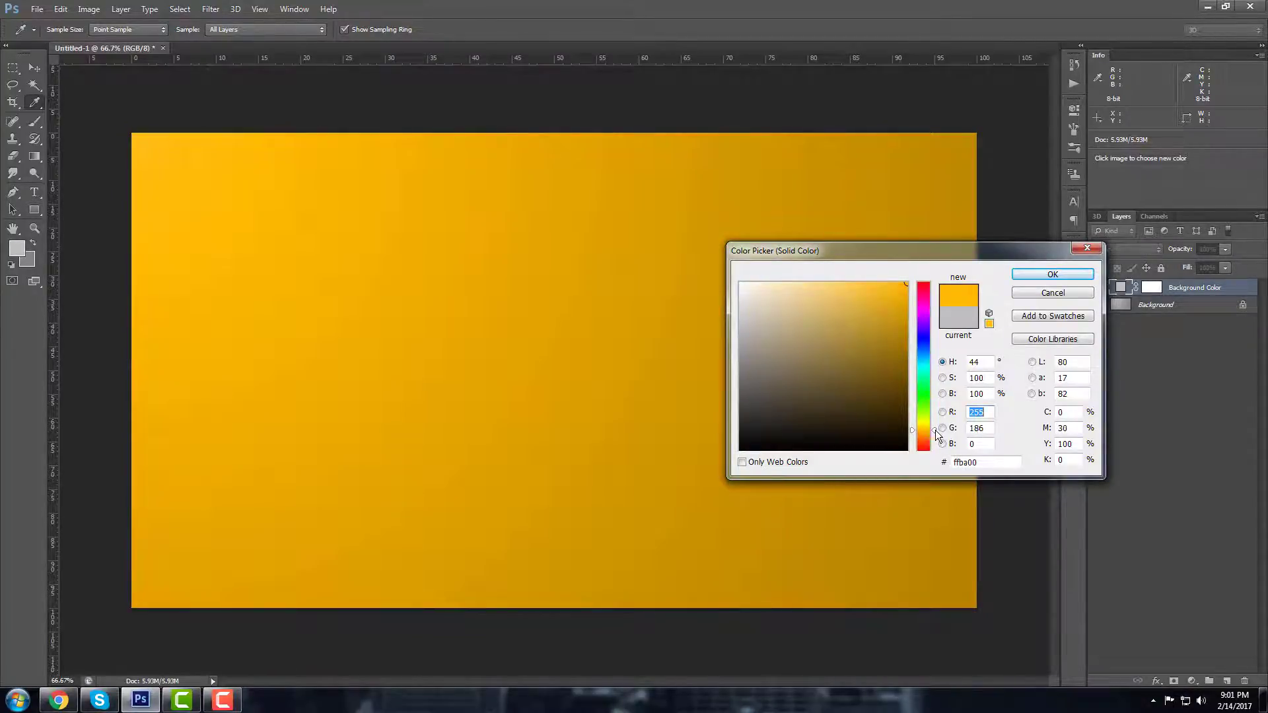
left_click_drag(883, 248, 669, 249)
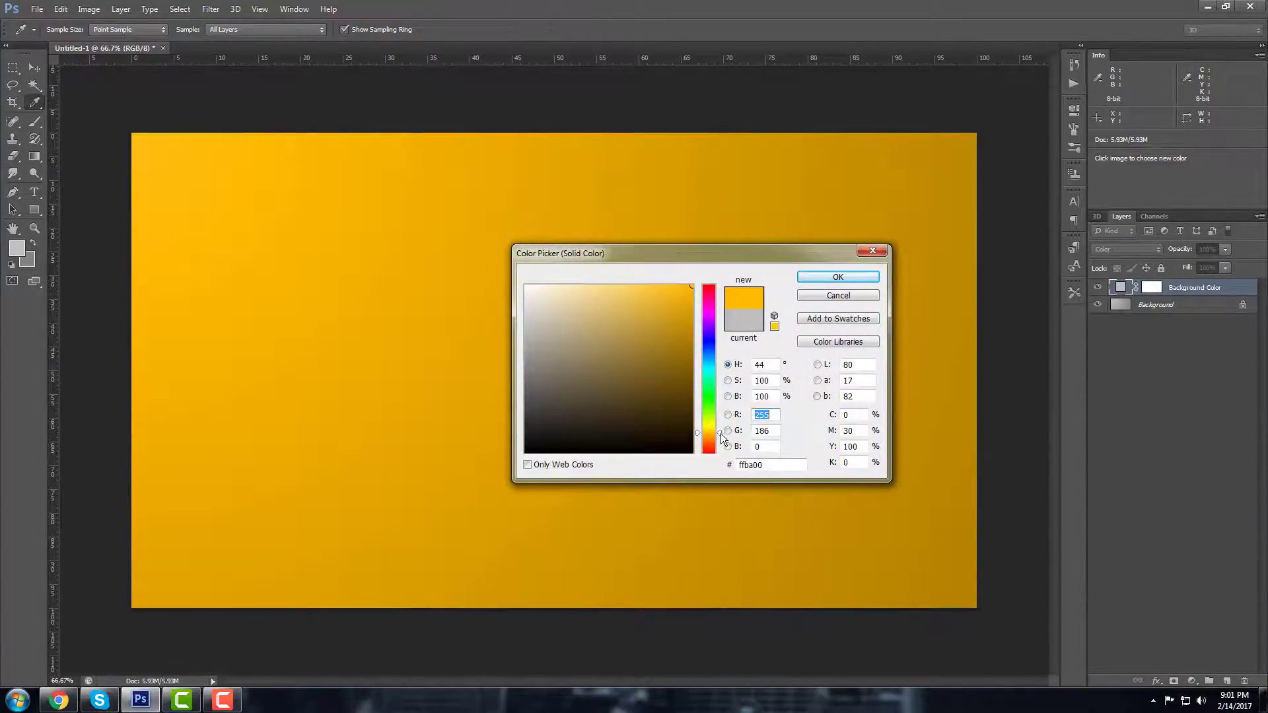
left_click_drag(721, 436, 721, 439)
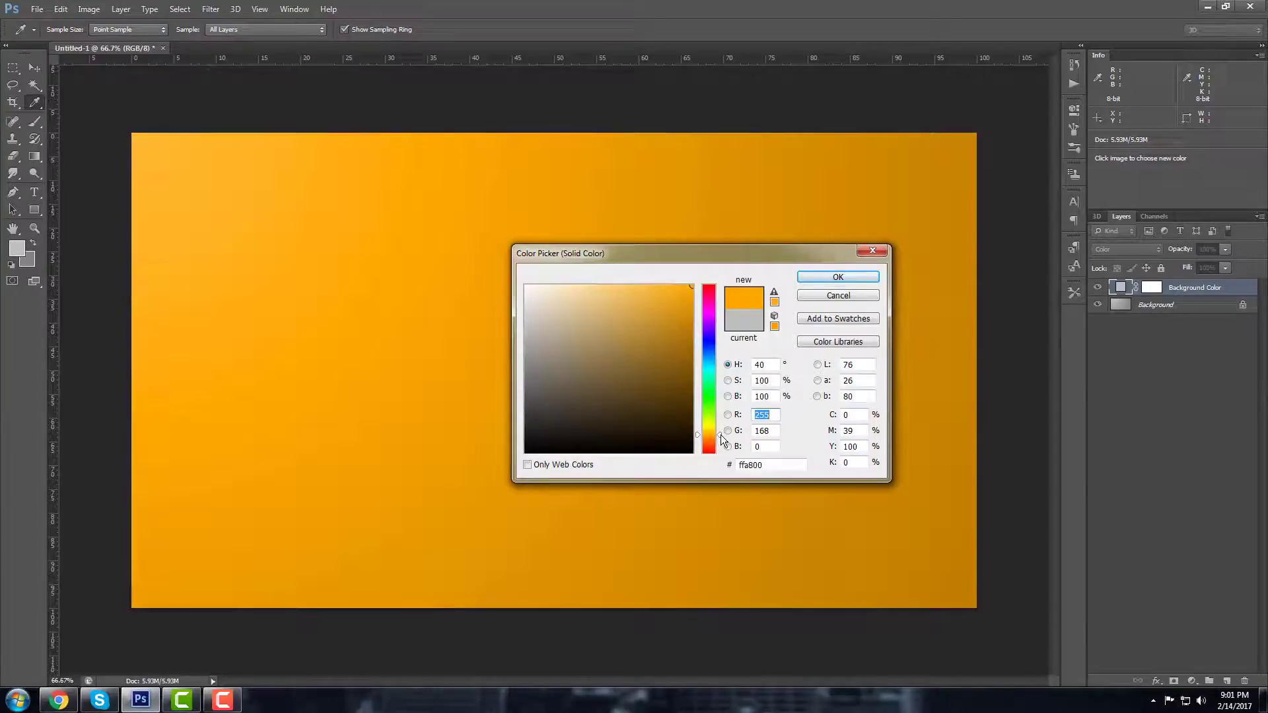
left_click_drag(734, 257, 825, 381)
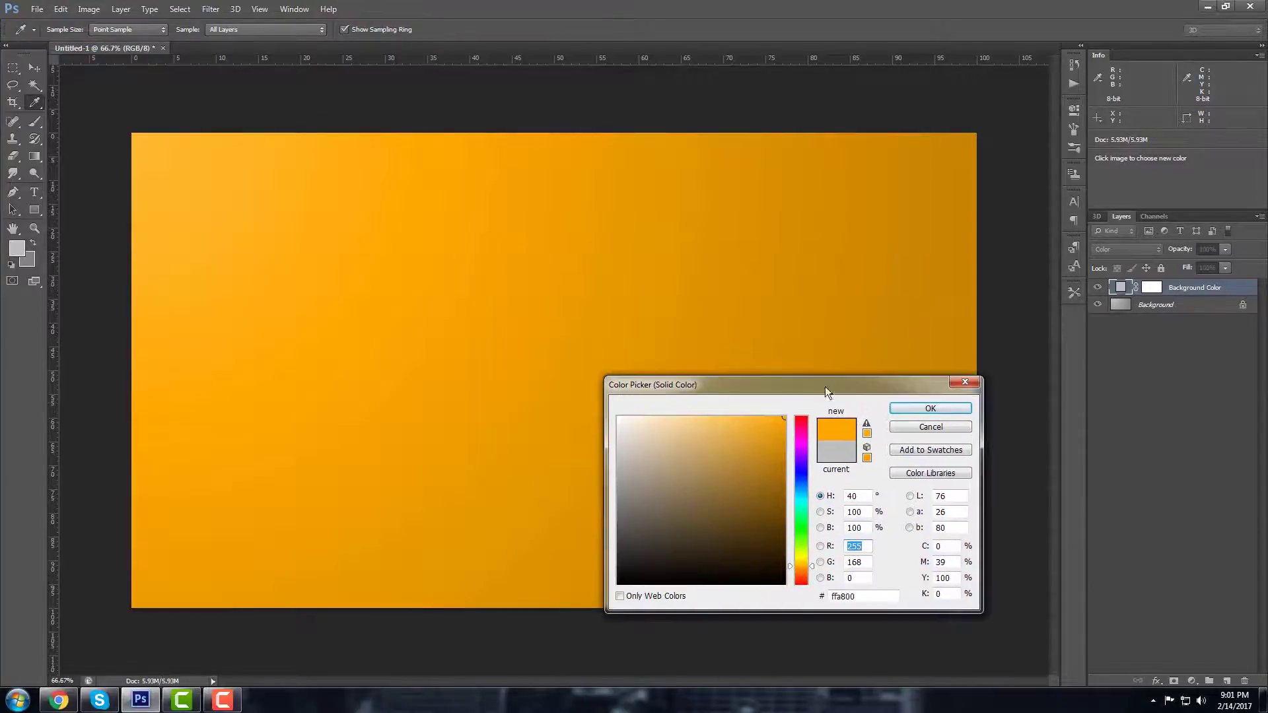
left_click(918, 403)
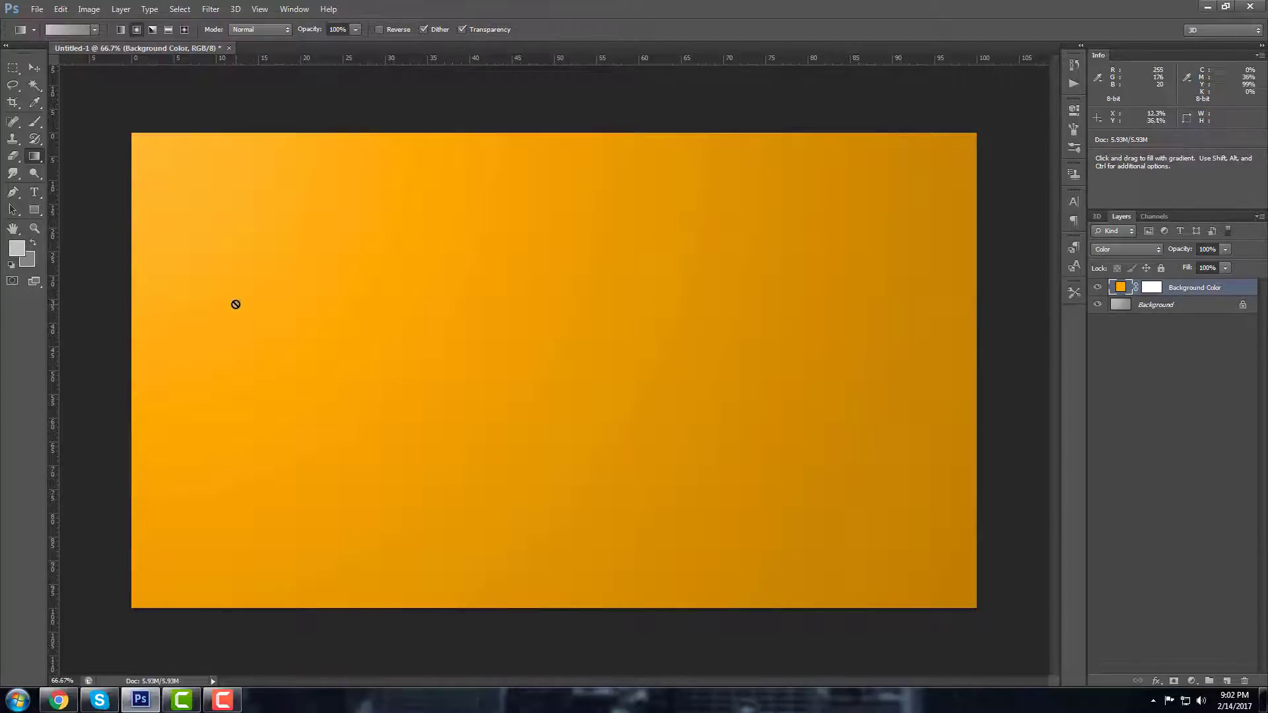
Step: Redraw the Background gradient diagonally with a cccccc foreground, then add Layer 1 above Background Color
left_click(17, 248)
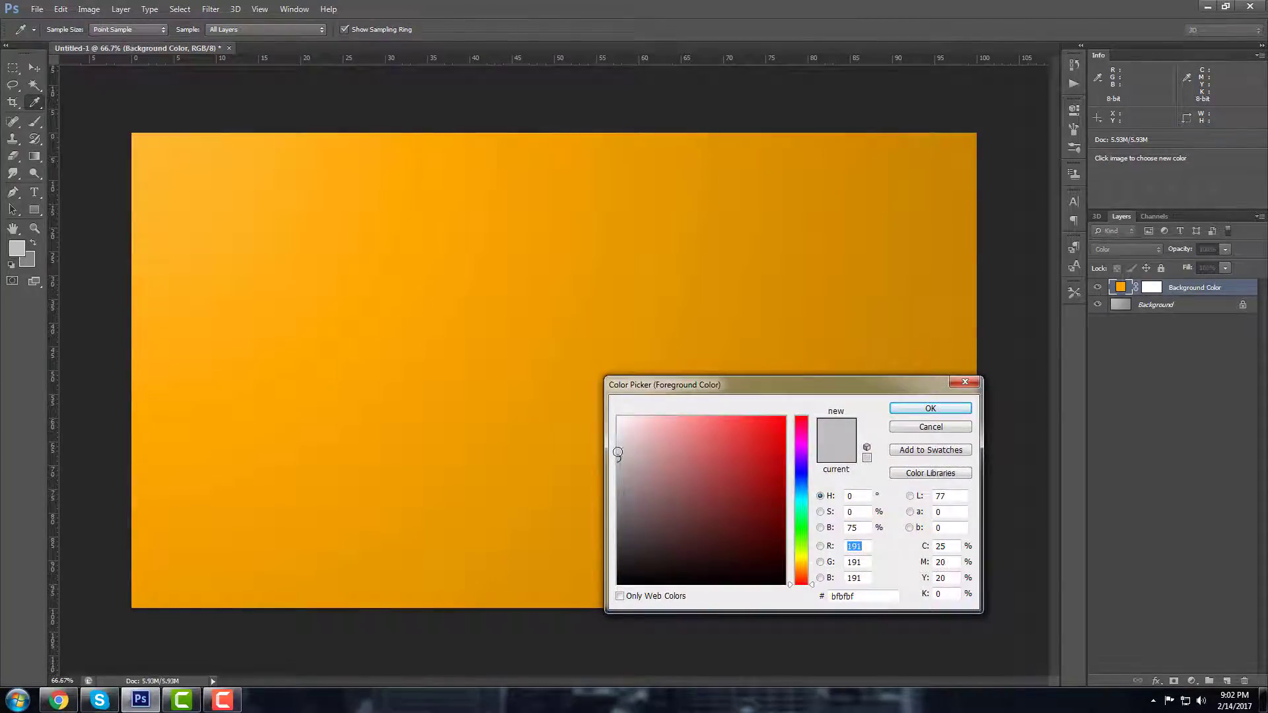
left_click(615, 450)
left_click(930, 408)
key("g")
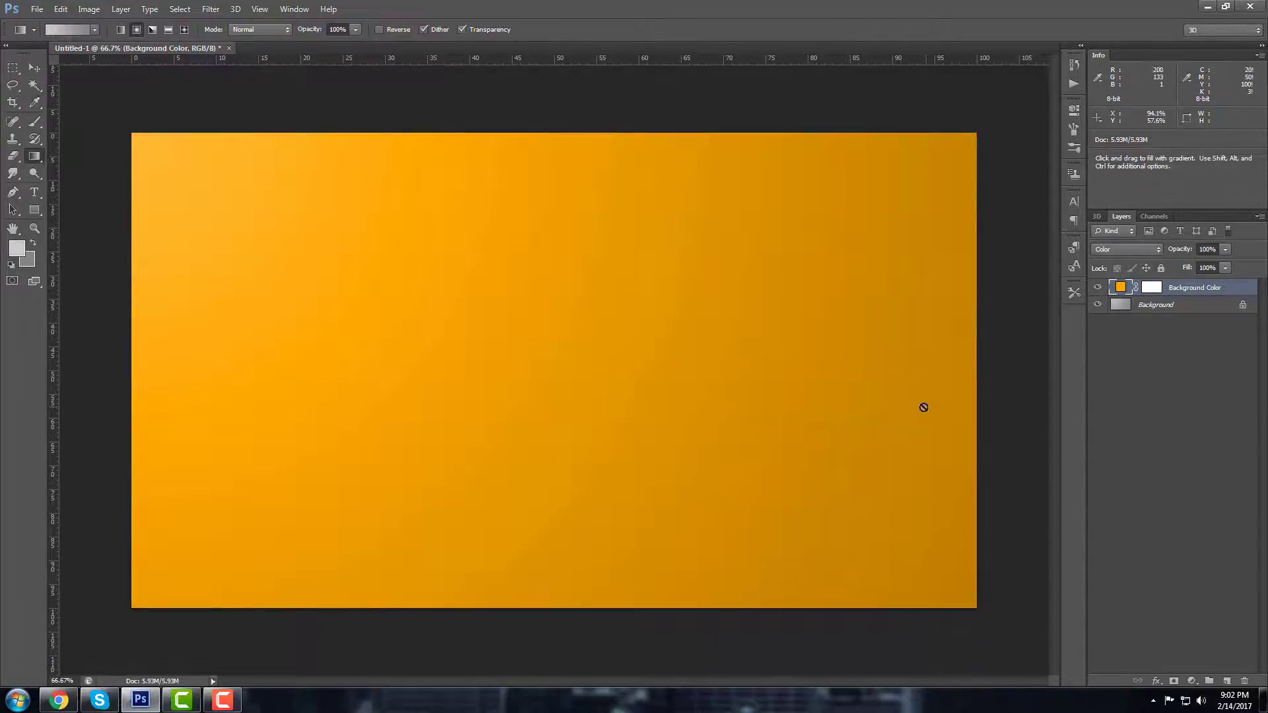
left_click(1157, 306)
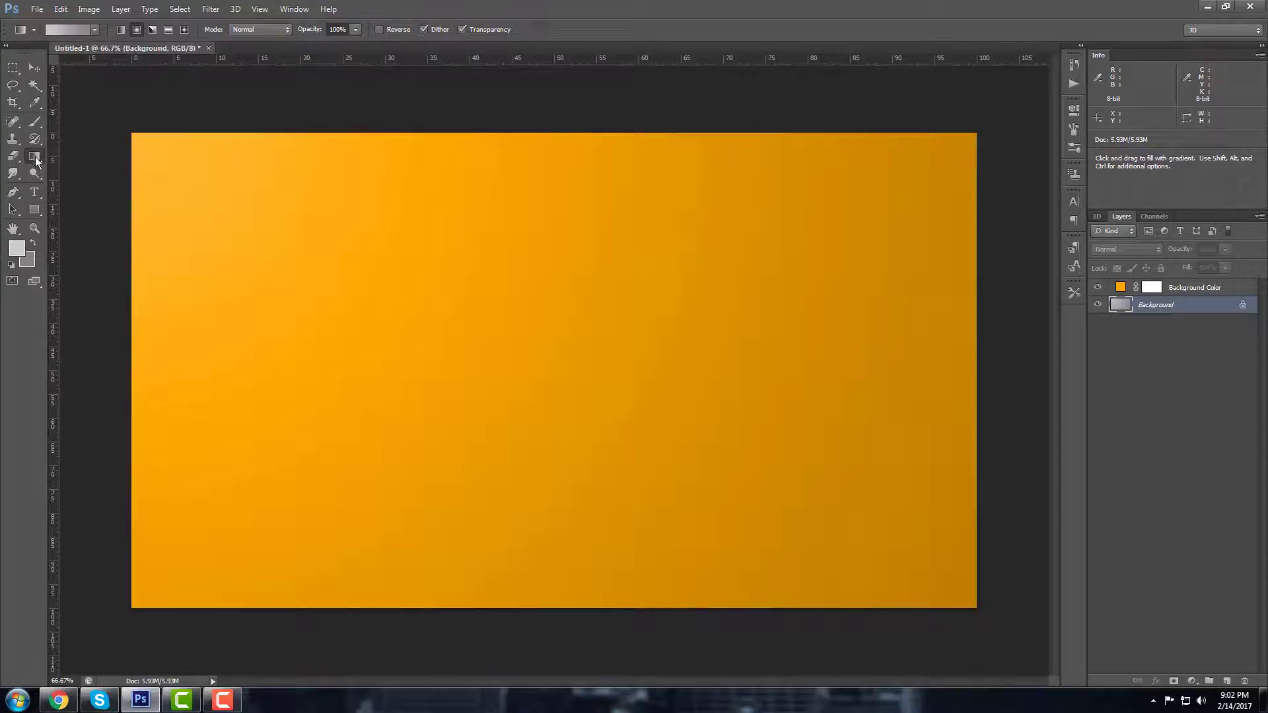
left_click_drag(135, 140, 965, 597)
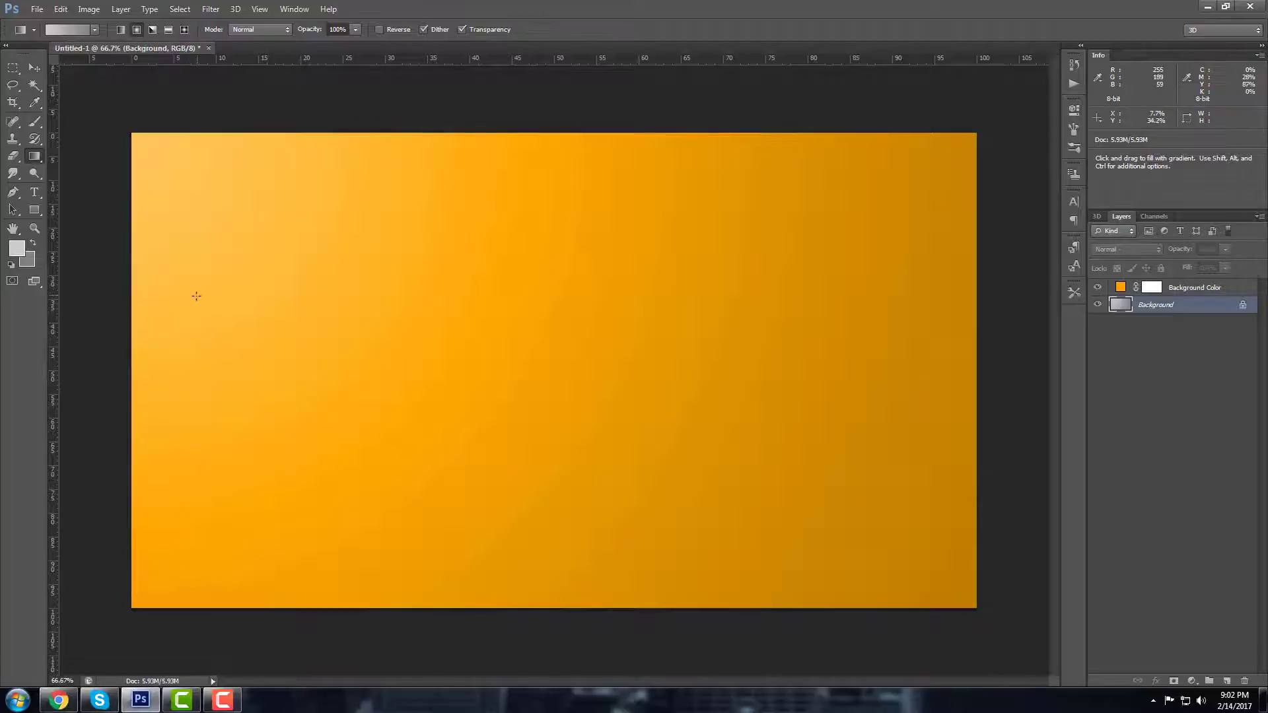
left_click(1182, 289)
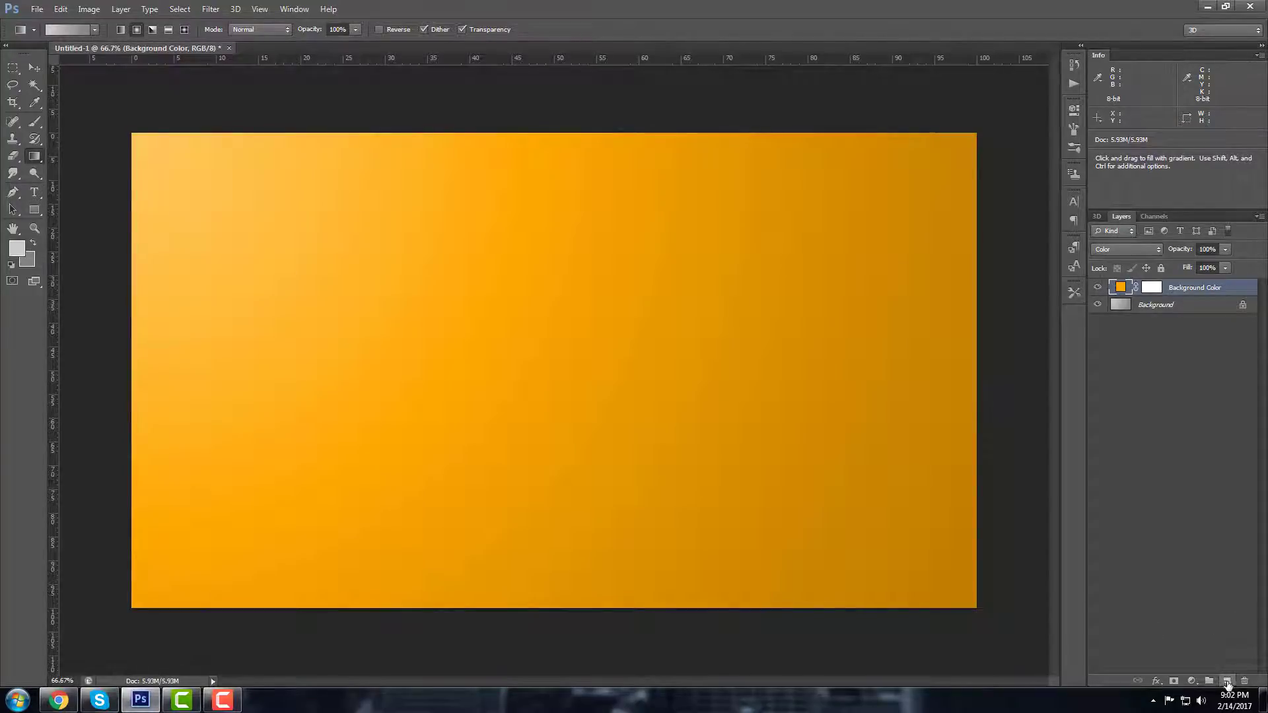
left_click(1226, 681)
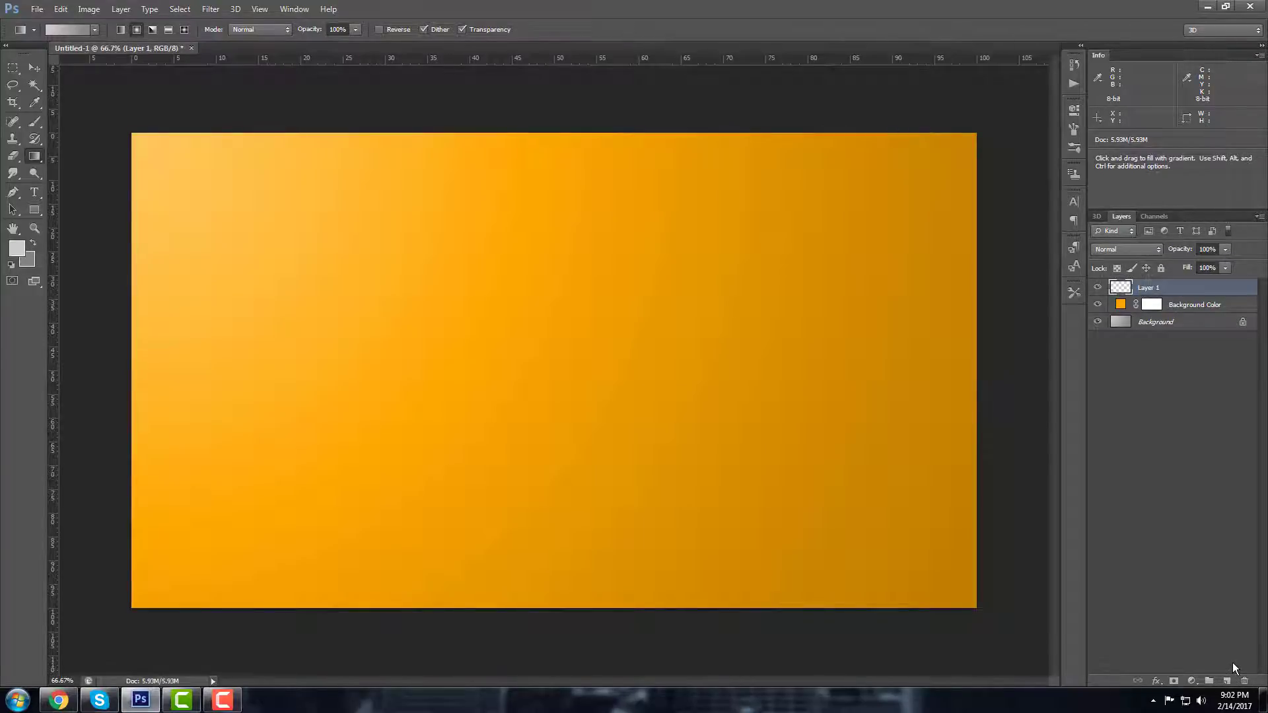
Step: Add an extra Layer 2, then delete it again
key("shift")
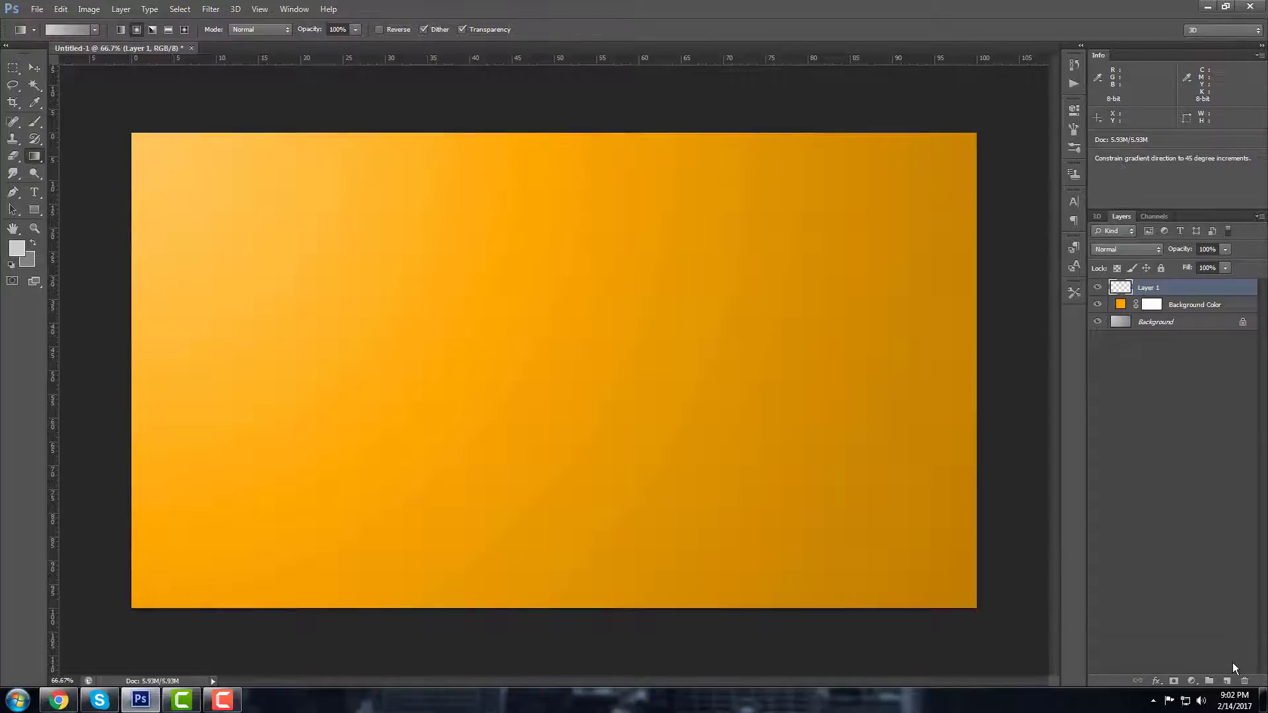
key("ctrl+shift+n")
key("Return")
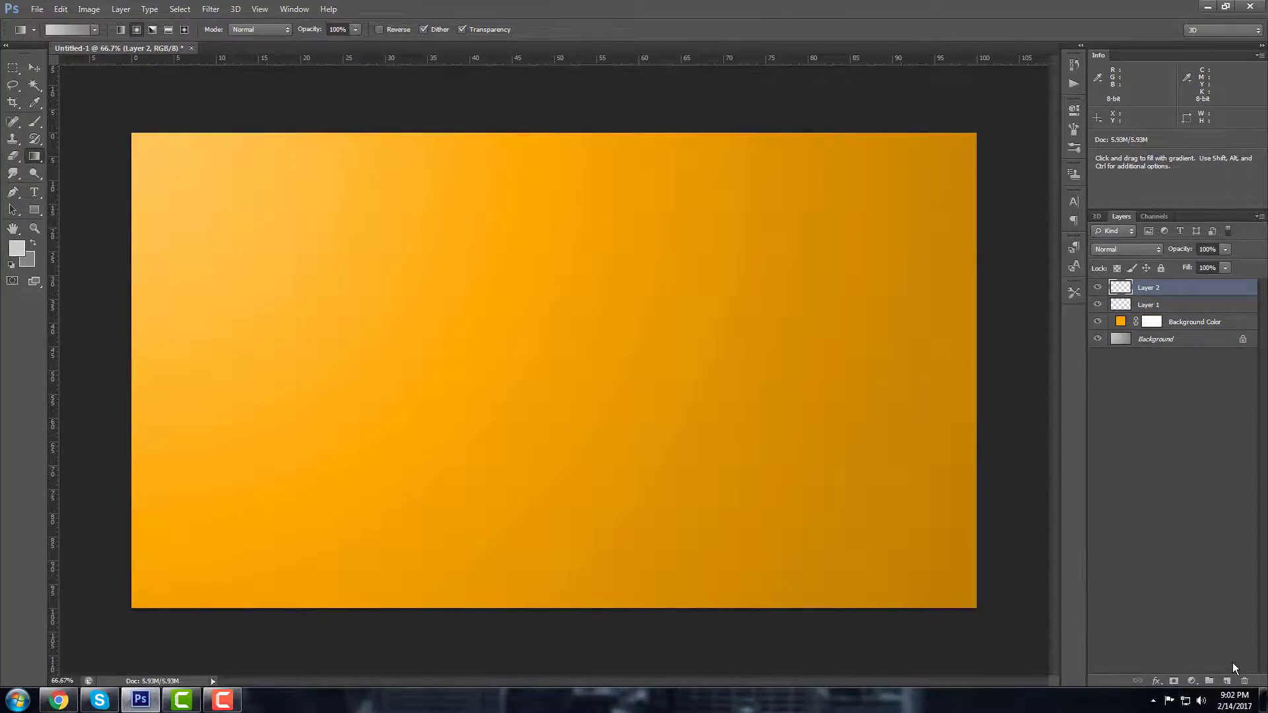
key("Delete")
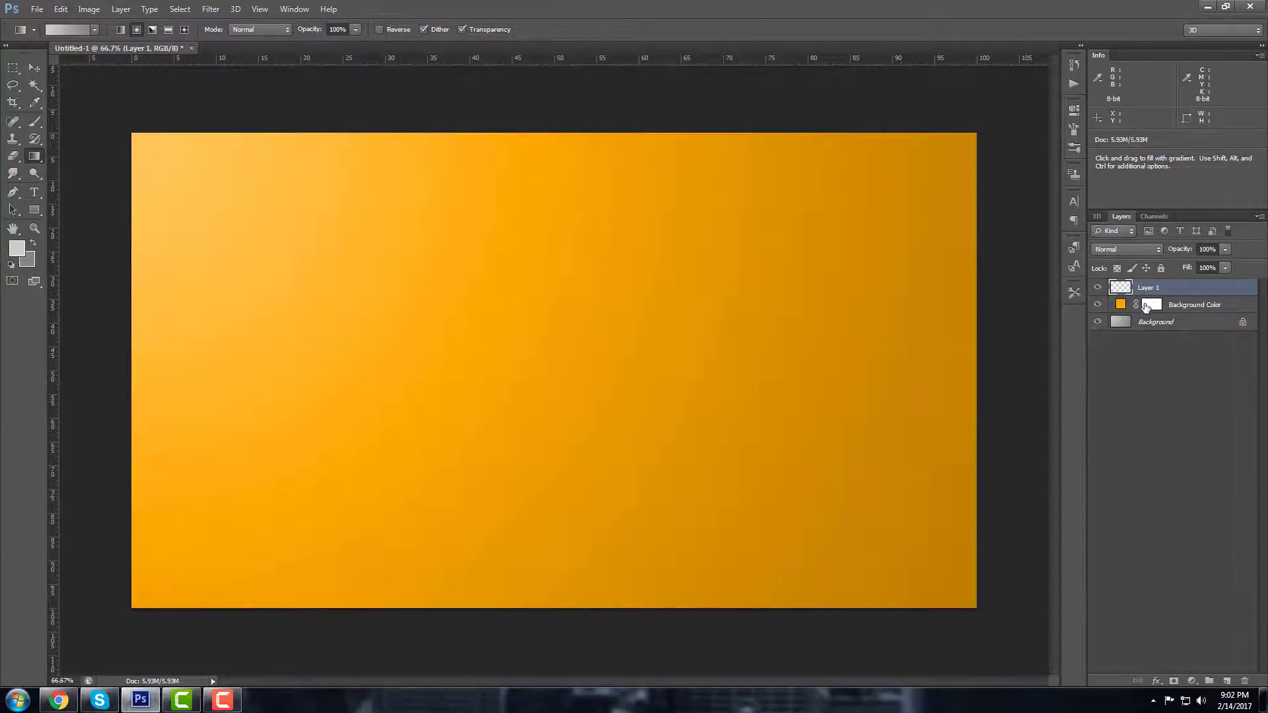
Step: Convert Layer 1 to a smart object renamed 'Text / Logo' and briefly open its contents
right_click(1187, 290)
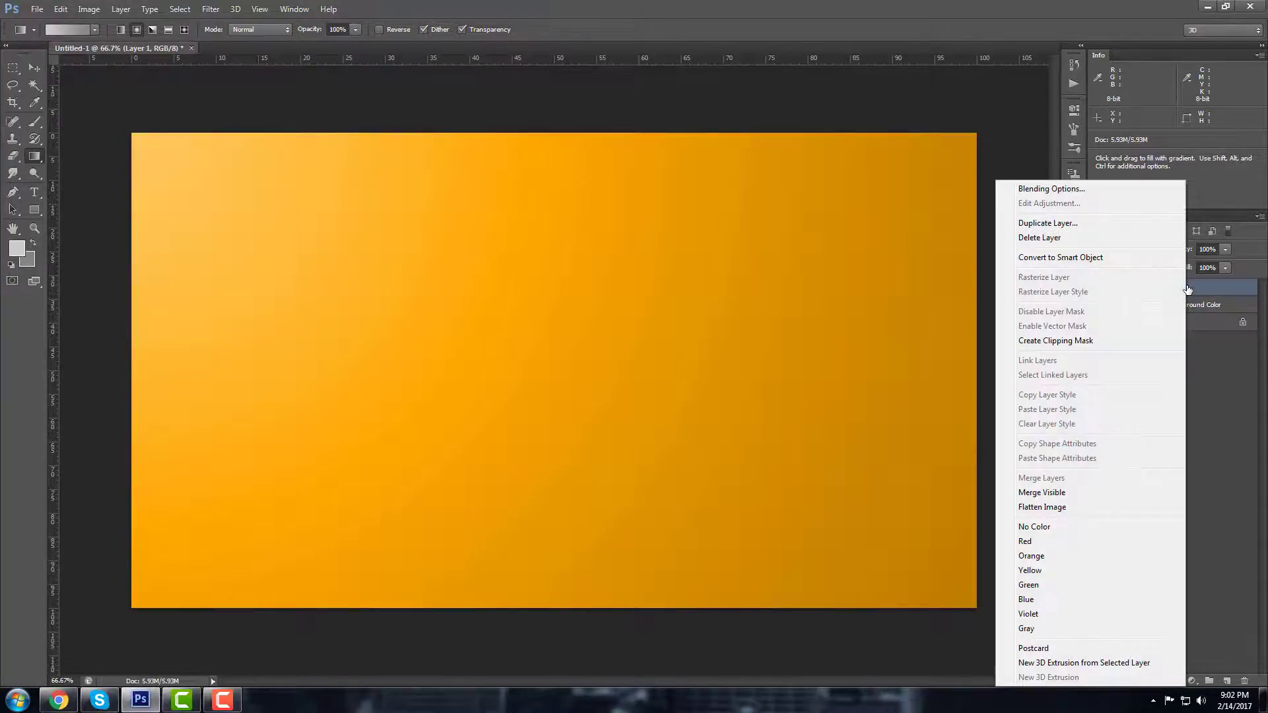
left_click(1064, 260)
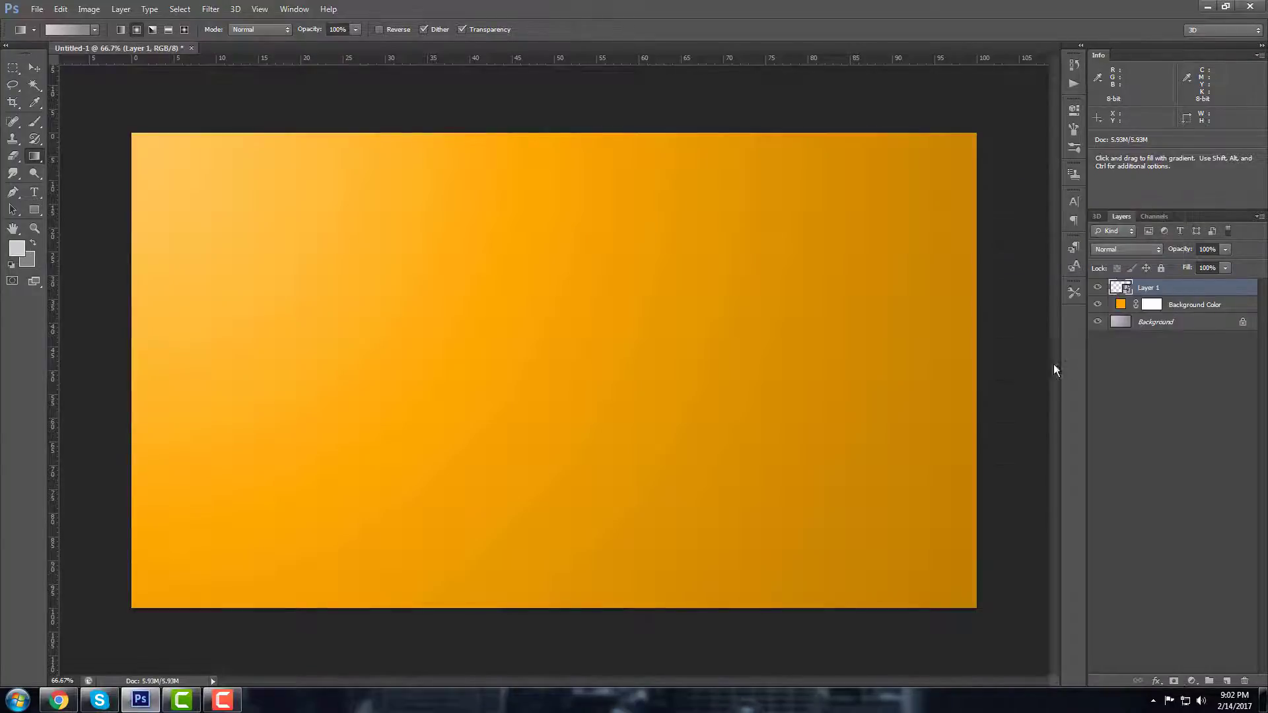
double_click(1151, 289)
type("Text / Logo")
key("Return")
double_click(1115, 288)
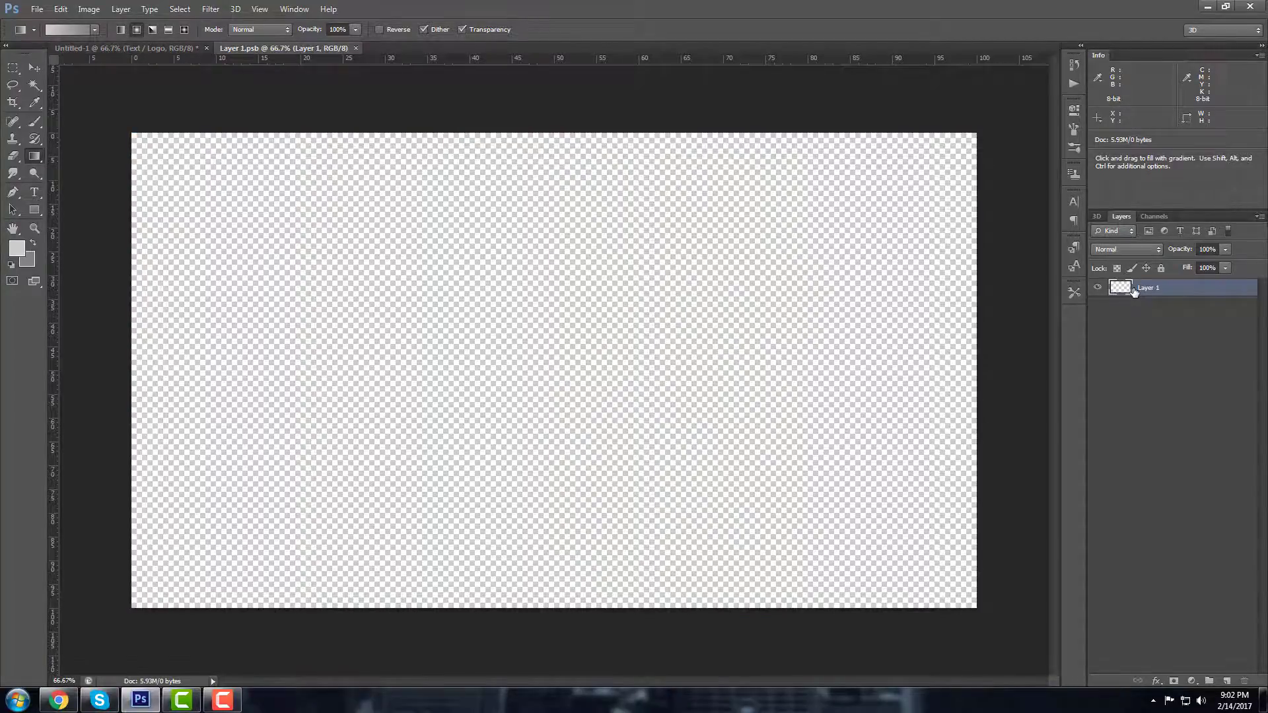
left_click(355, 48)
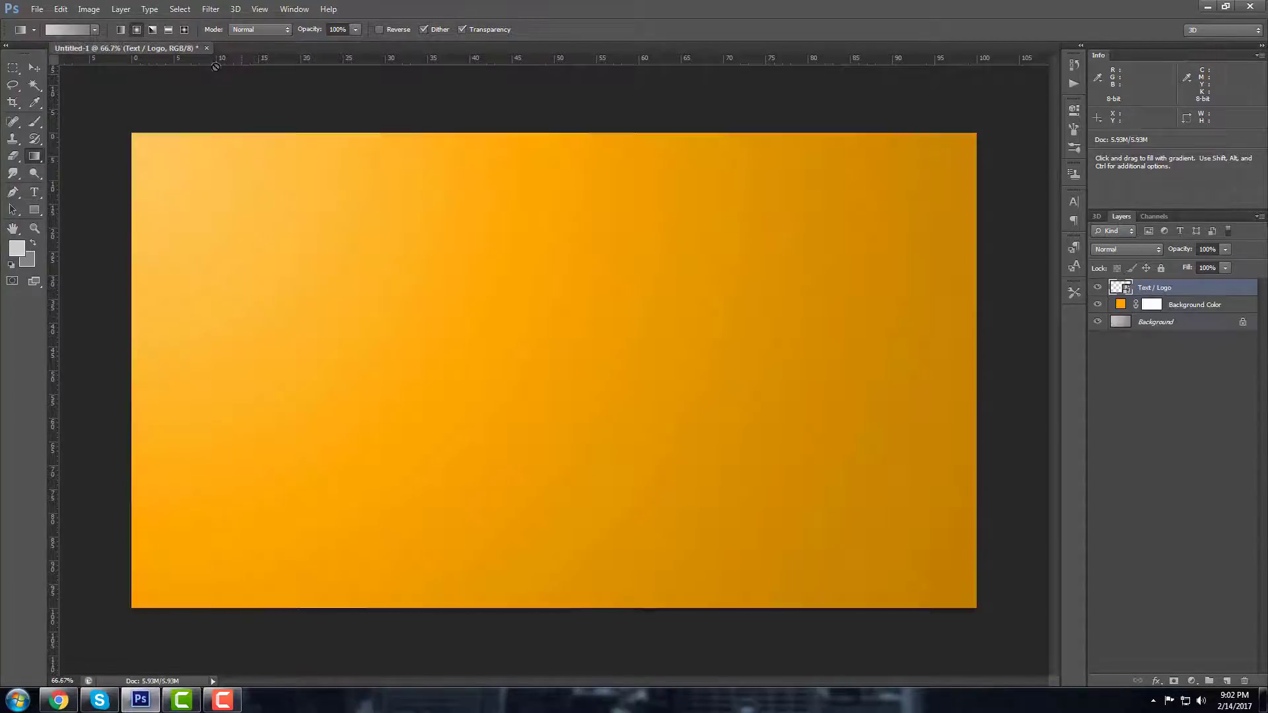
Step: Inside the smart object, type 'PS' as white 152 pt text near the canvas centre
right_click(1172, 290)
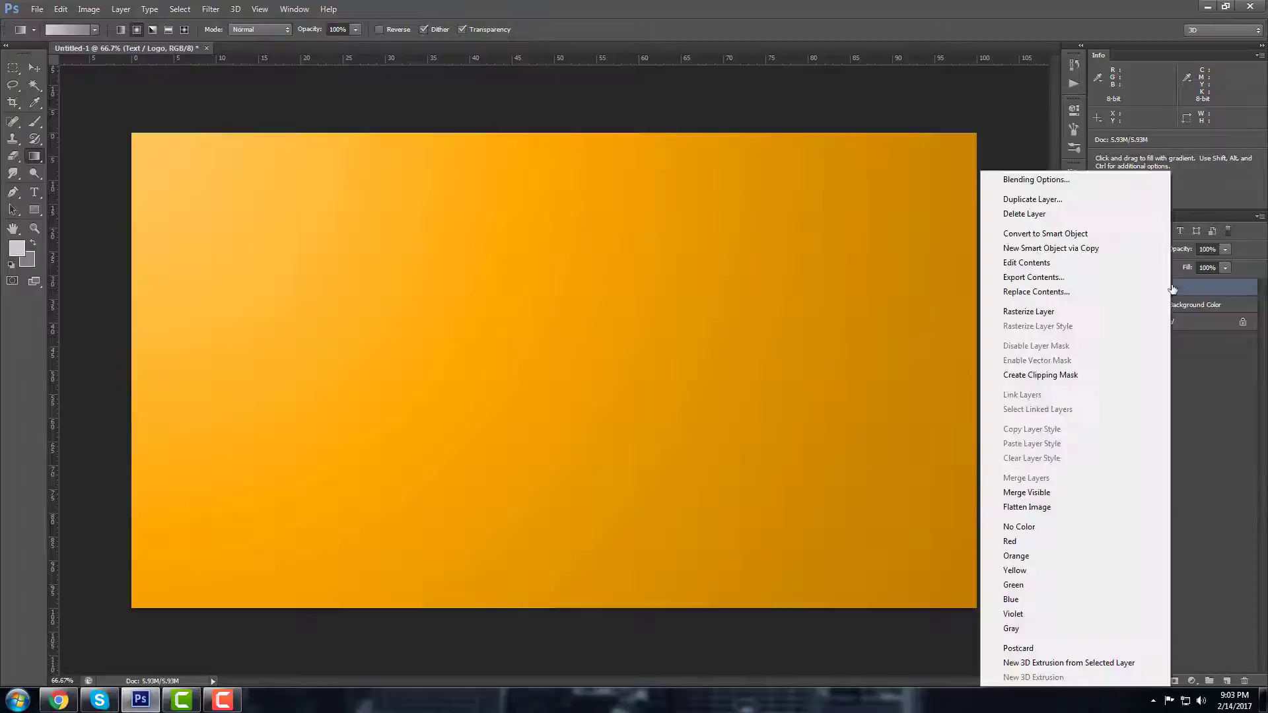
left_click(1027, 264)
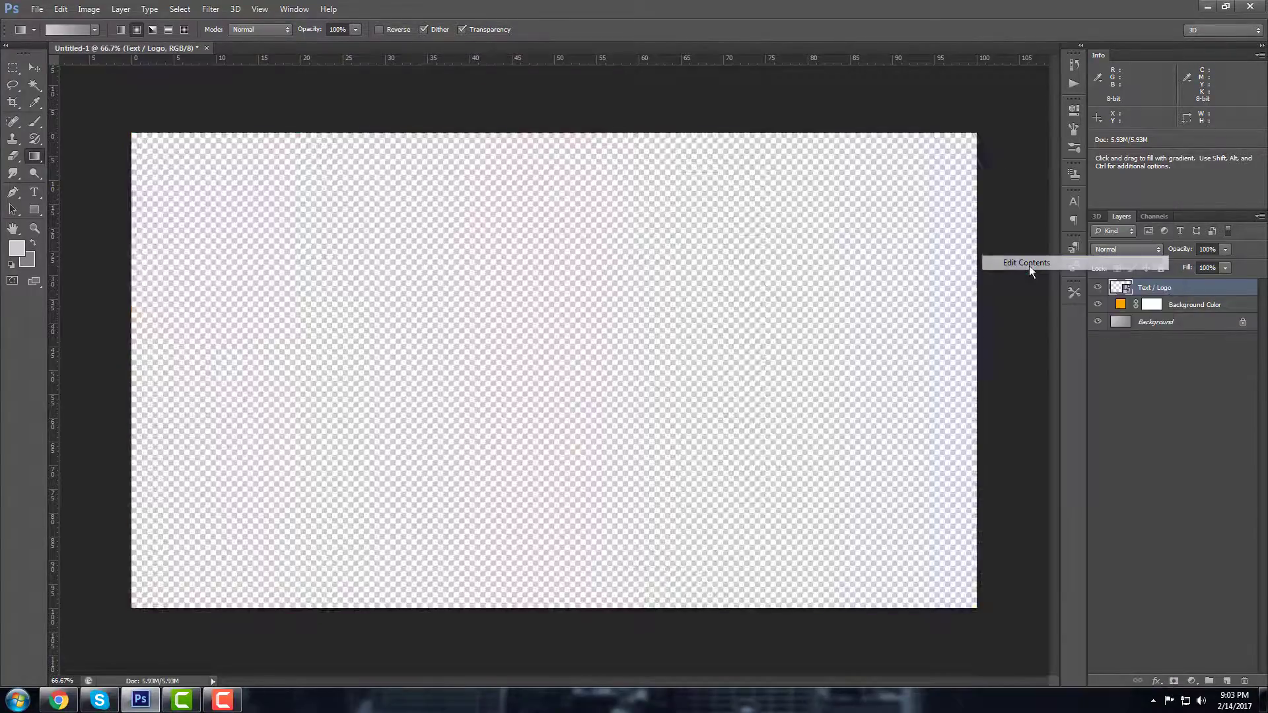
left_click(34, 191)
left_click(482, 423)
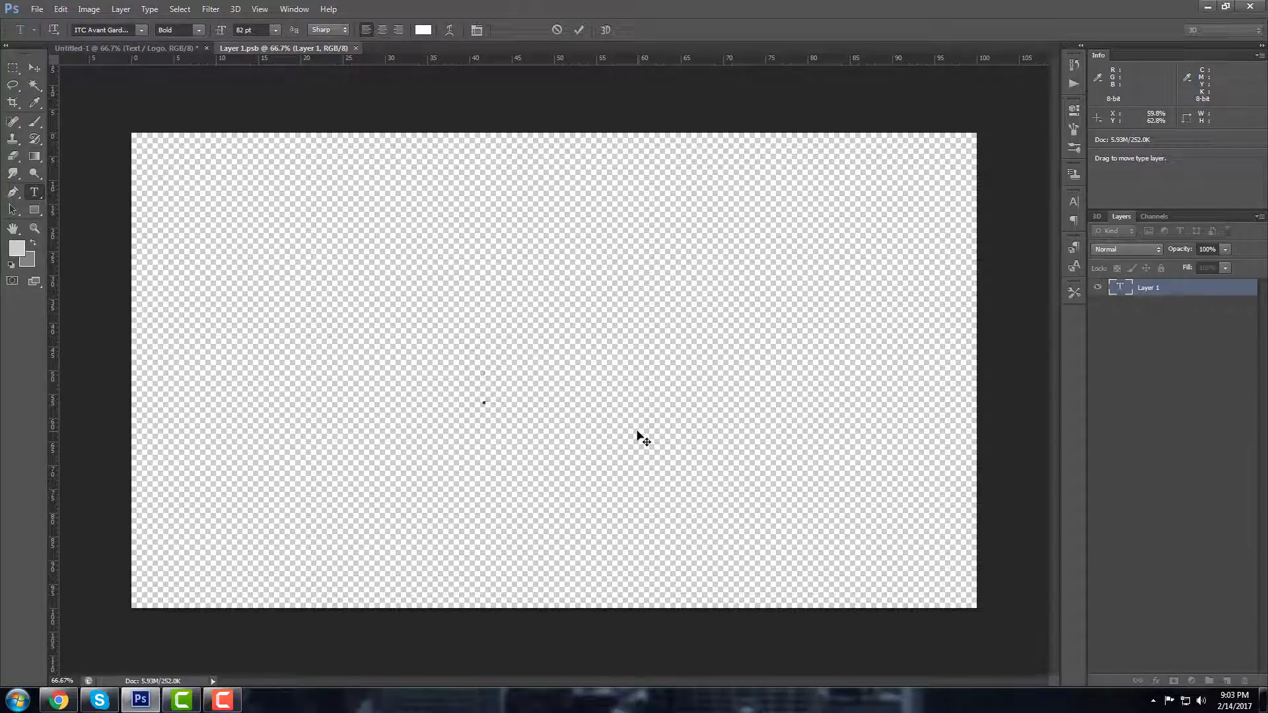
type("PS")
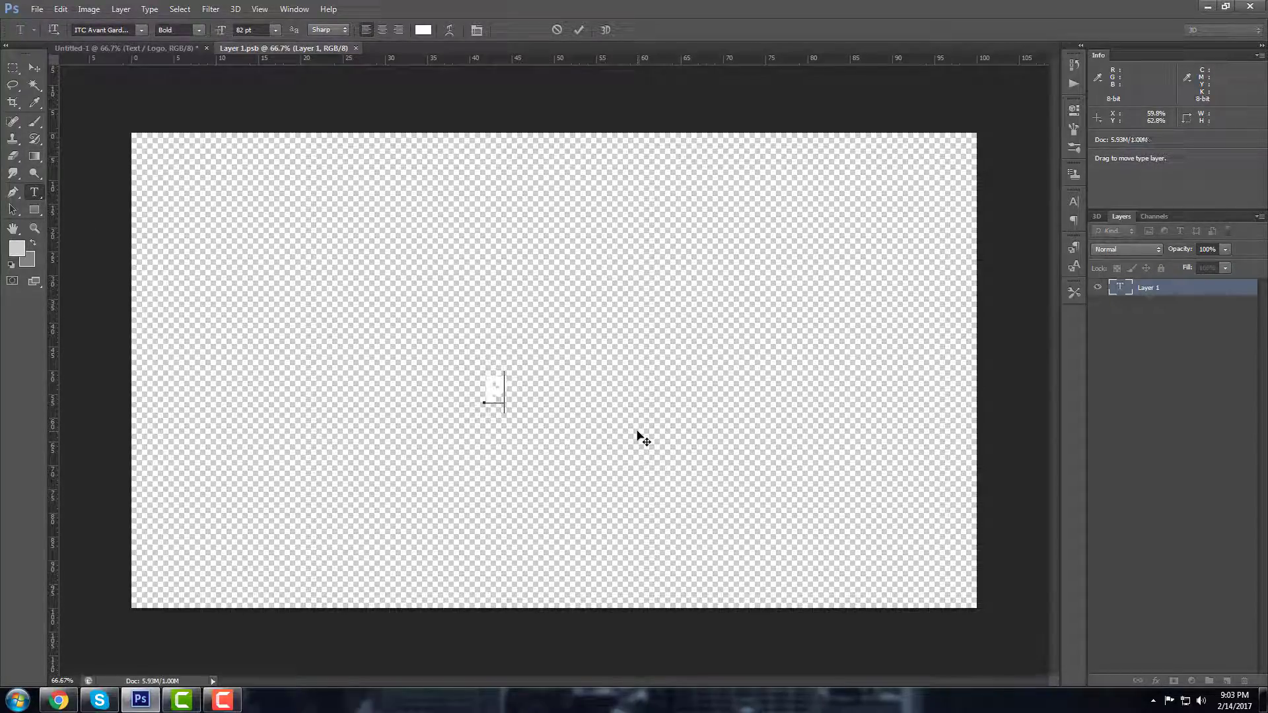
double_click(510, 401)
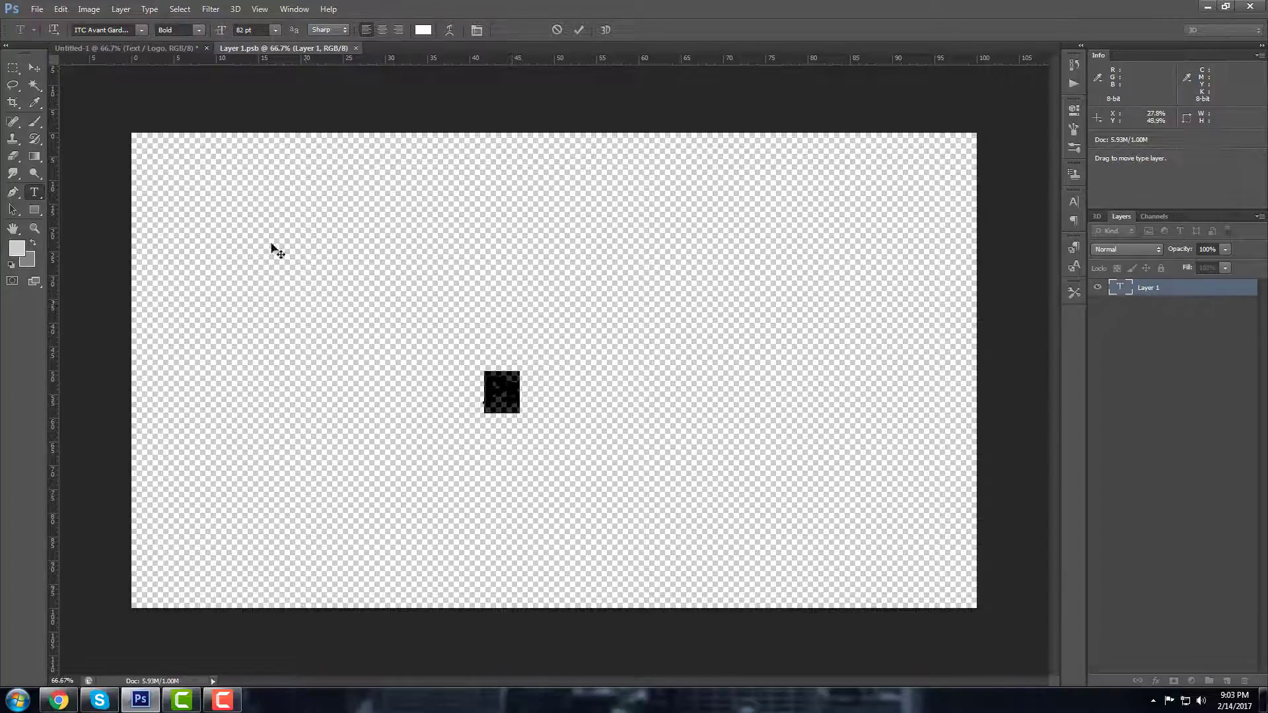
left_click_drag(221, 30, 264, 34)
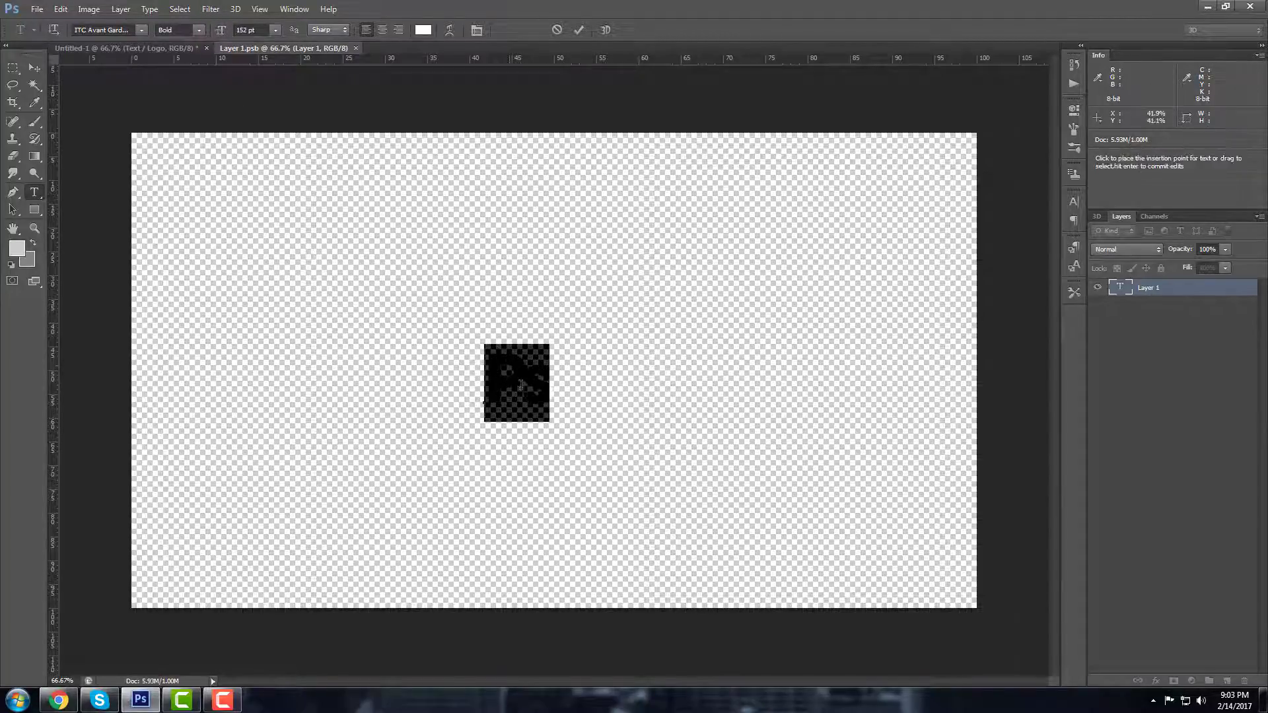
left_click(18, 250)
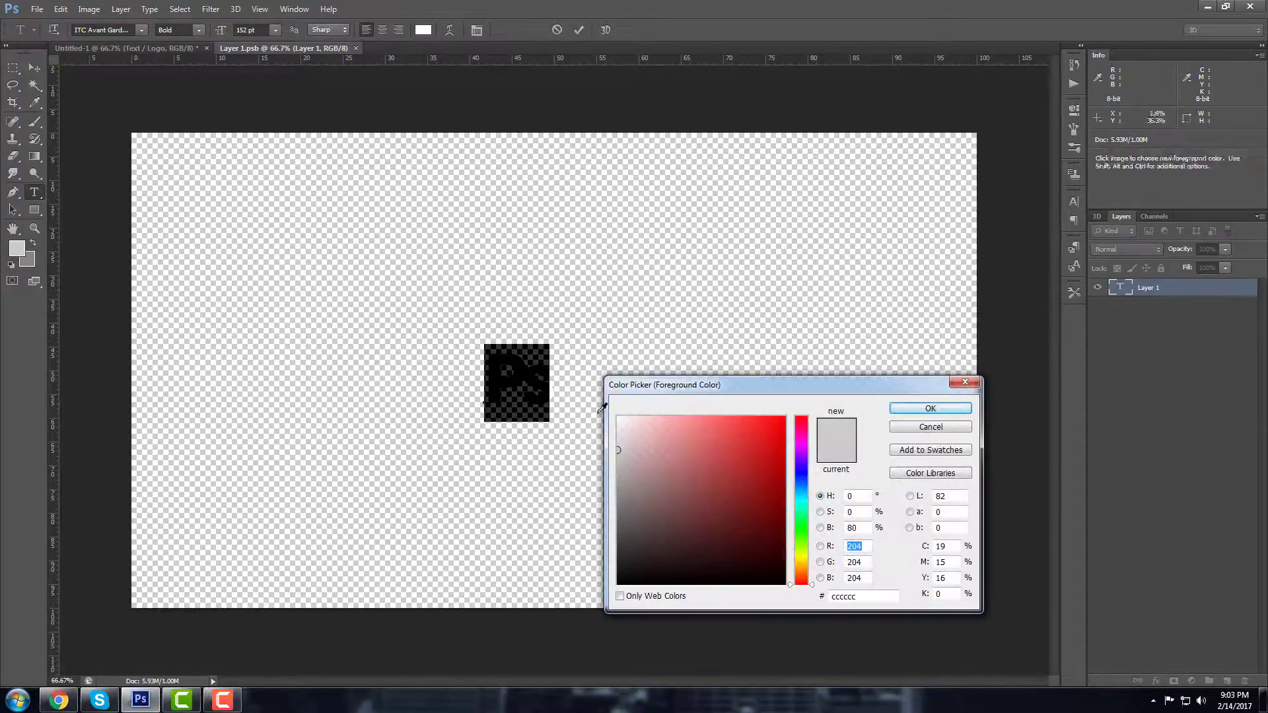
left_click(563, 376)
left_click(910, 409)
Step: Reposition the text, shrink the 's' to 131 pt, and scale the Ps text to about 148%
left_click_drag(670, 415, 711, 396)
left_click_drag(598, 374, 574, 372)
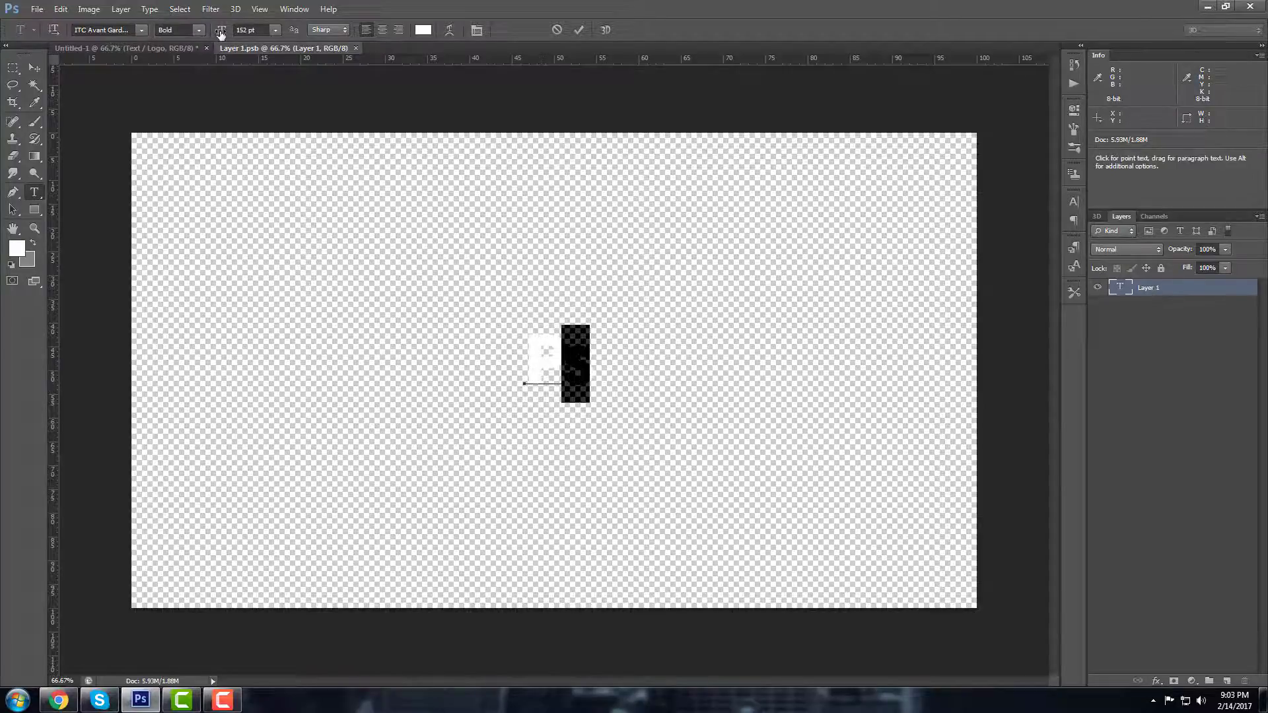
left_click_drag(220, 33, 206, 35)
left_click(571, 358)
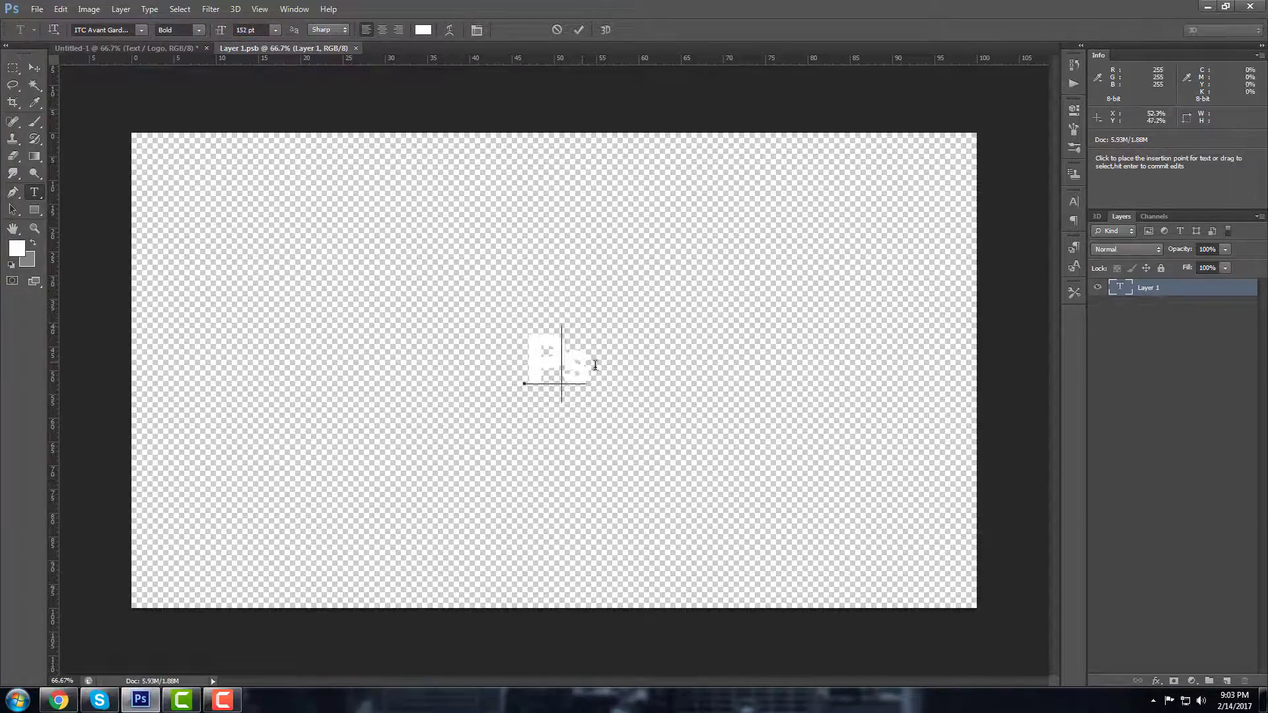
left_click_drag(595, 365, 390, 332)
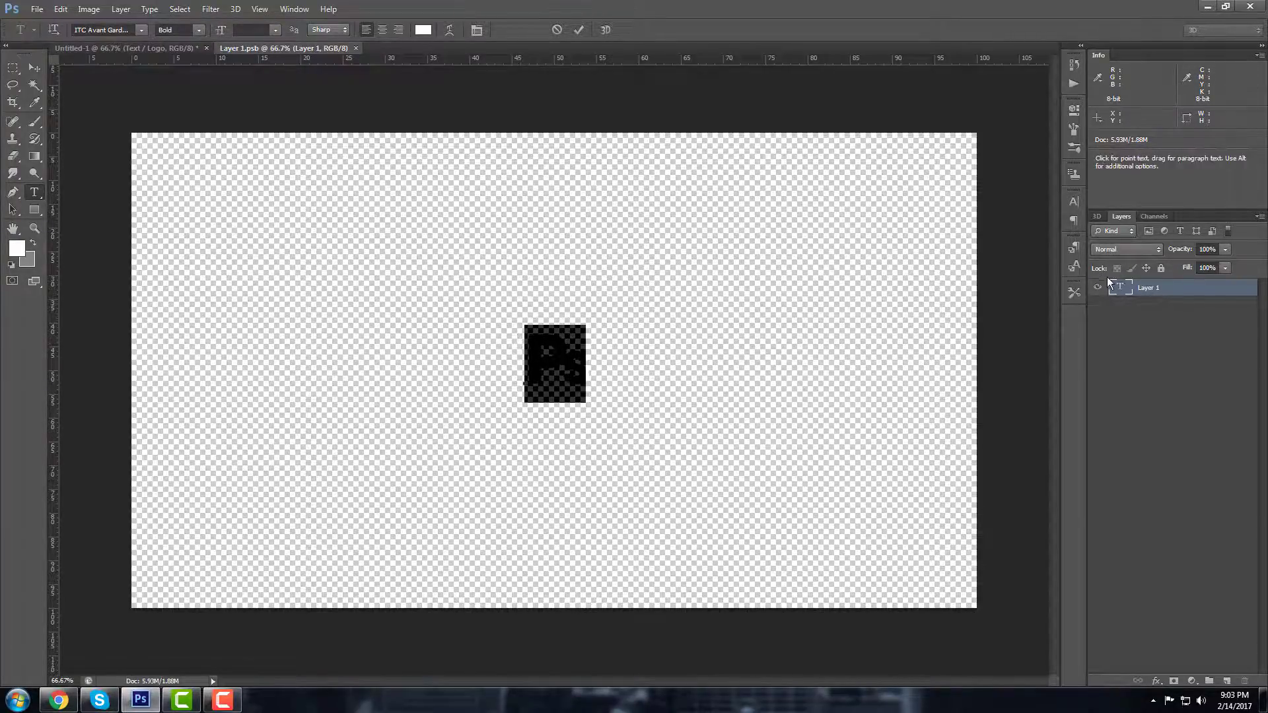
left_click(1166, 291)
key("ctrl+t")
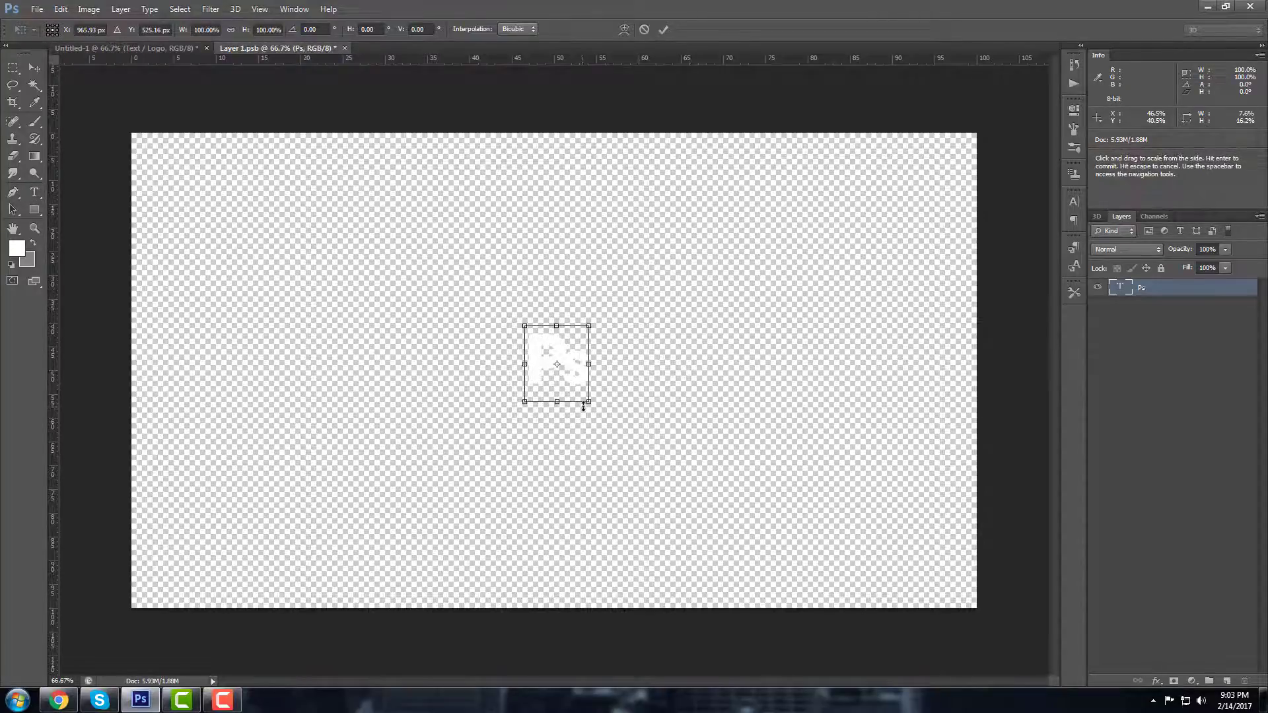
mouse_move(588, 402)
left_mouse_down()
mouse_move(622, 426)
mouse_move(569, 389)
mouse_move(585, 422)
left_mouse_up()
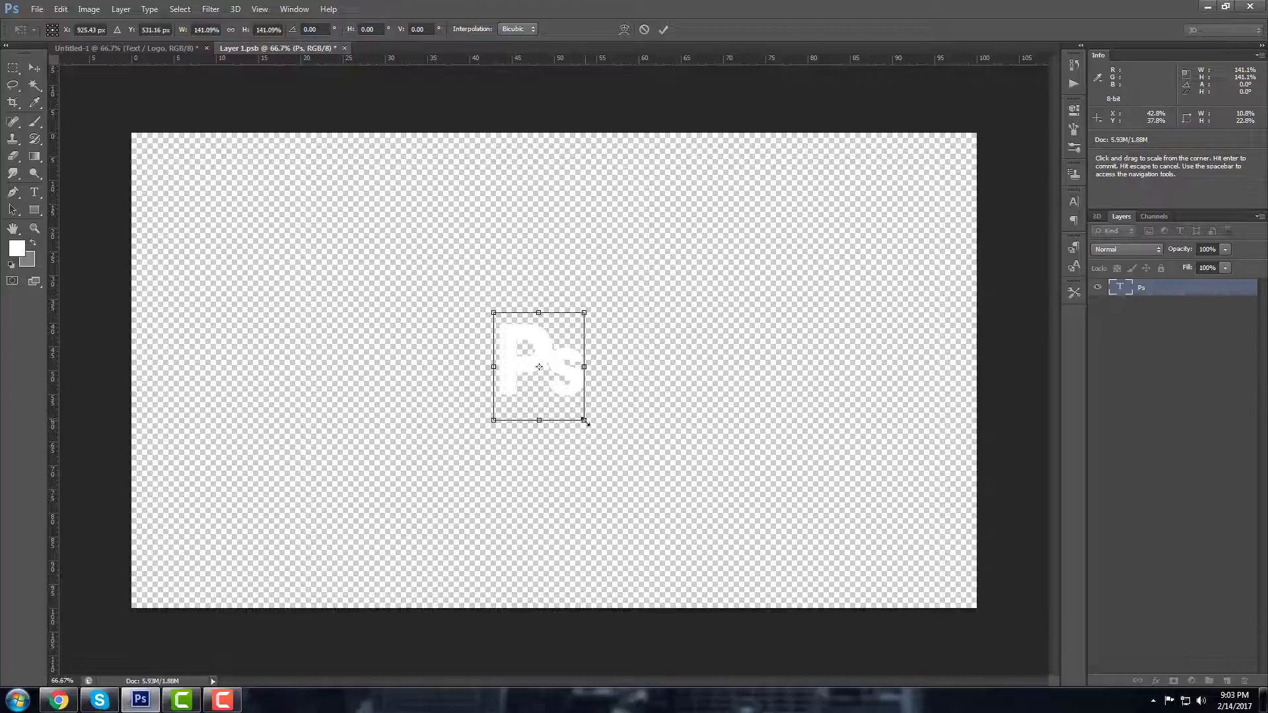
key("Return")
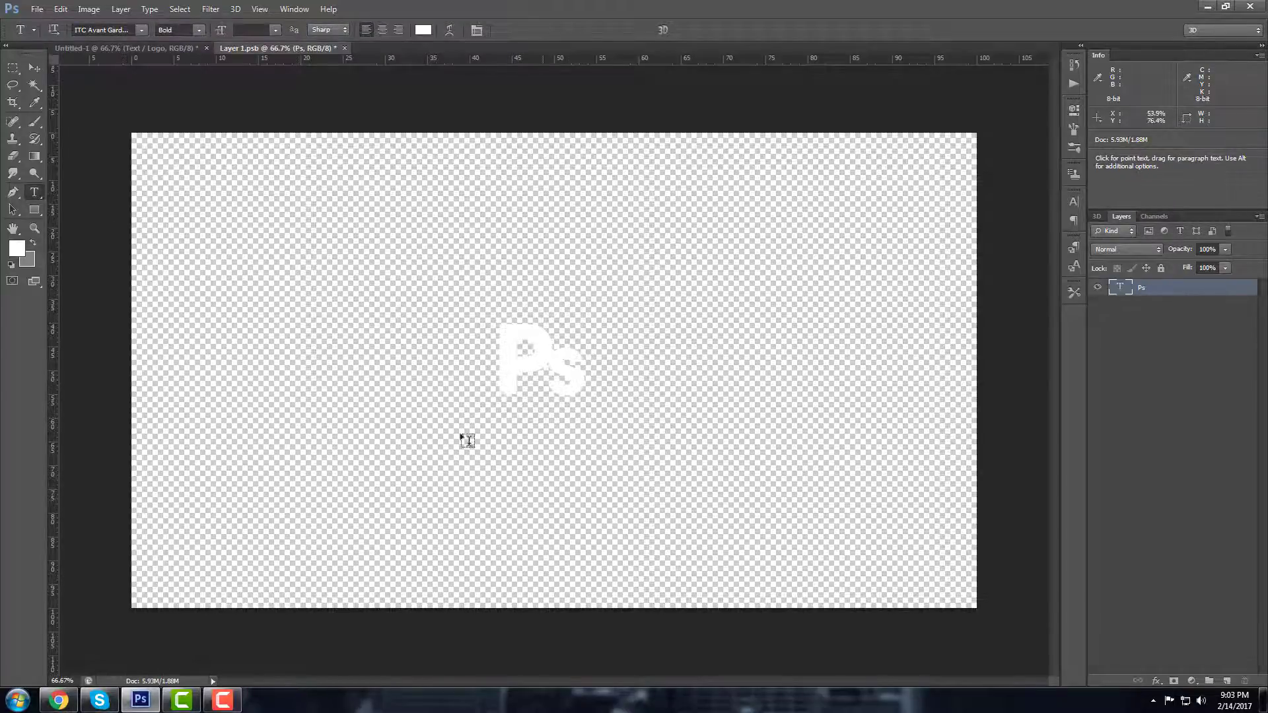
Step: Centre the Ps logo horizontally on the canvas using Select All and Align Horizontal Centers
left_click(34, 69)
key("ctrl+a")
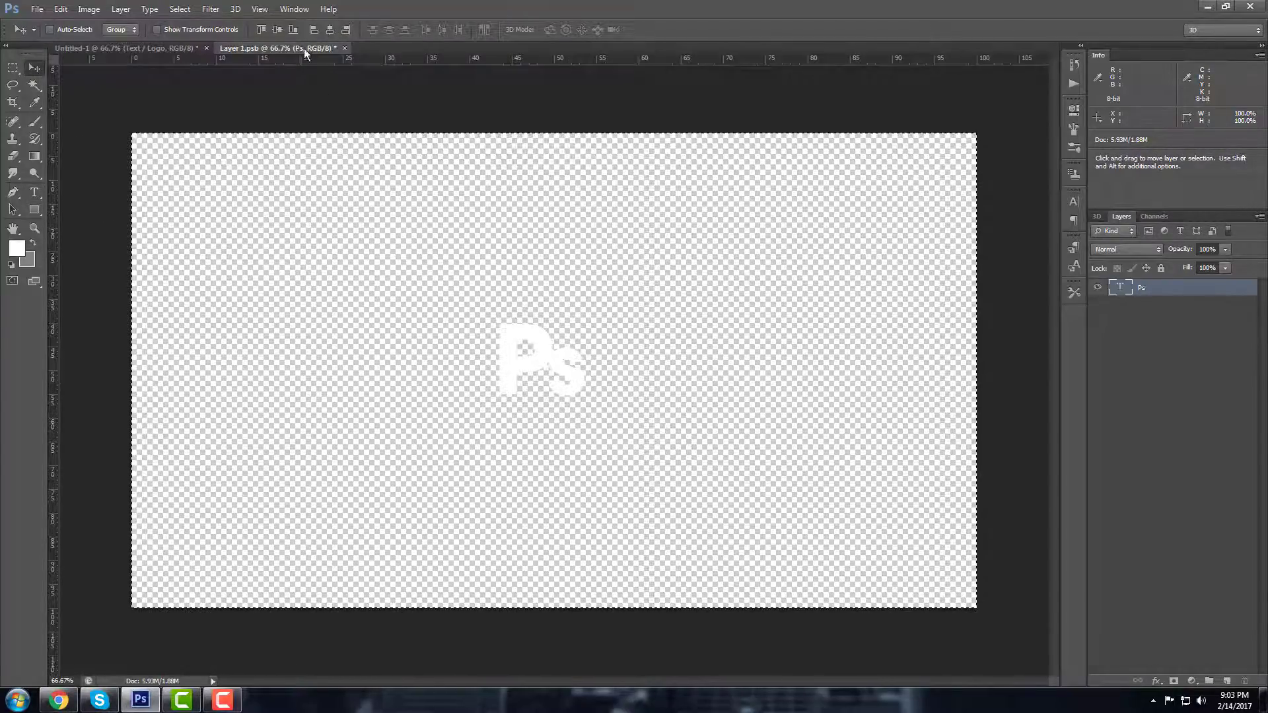
left_click(338, 30)
left_click(329, 30)
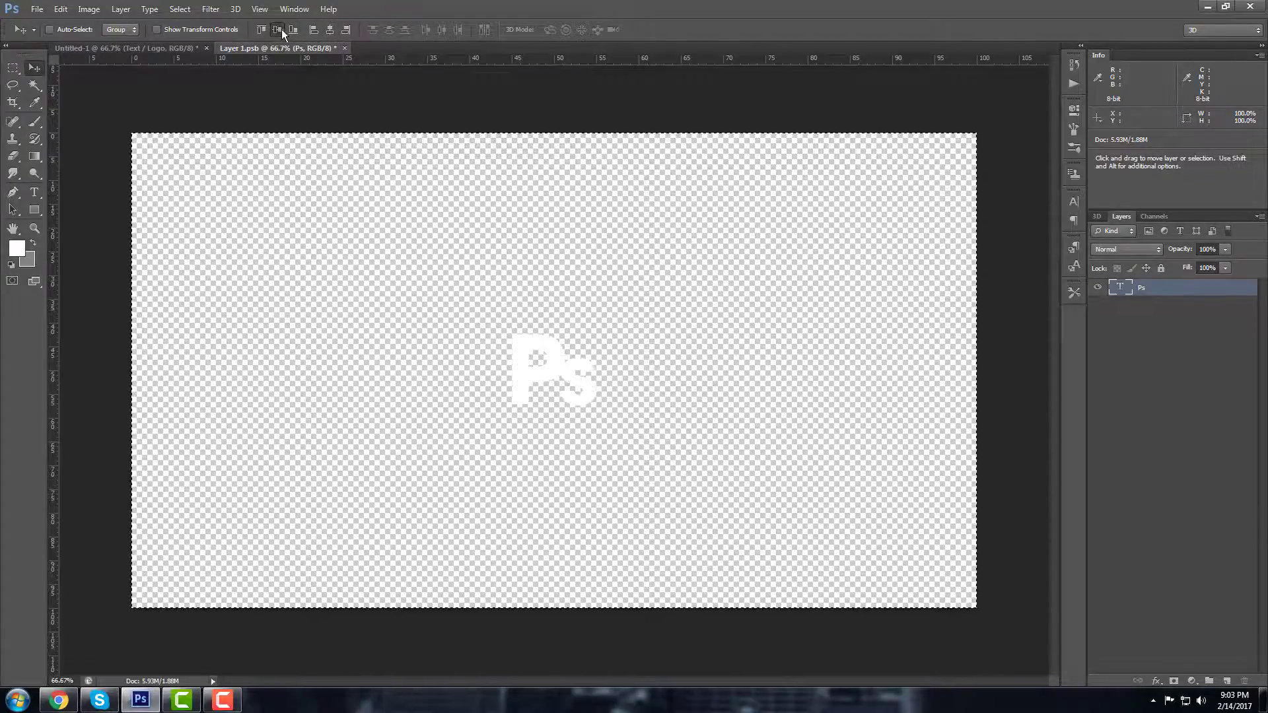
key("ctrl+d")
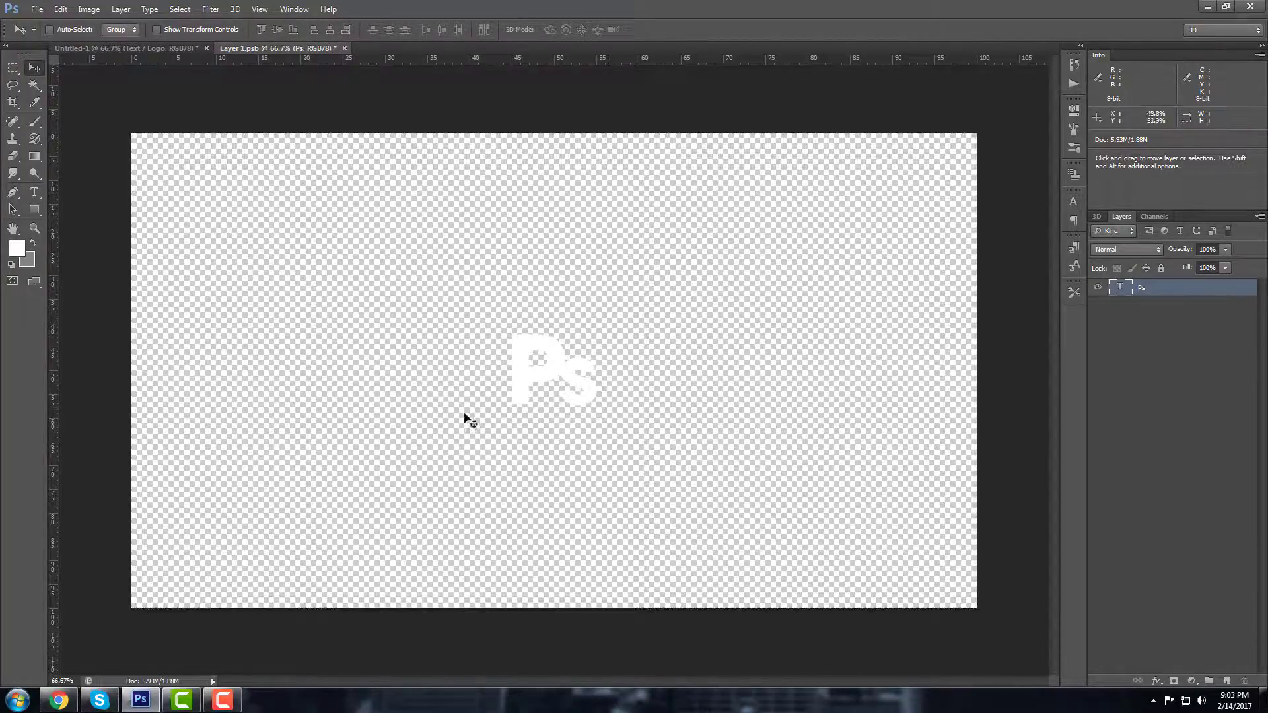
Step: Save the edited Ps smart object and switch back to the Untitled-1 document
left_click(37, 9)
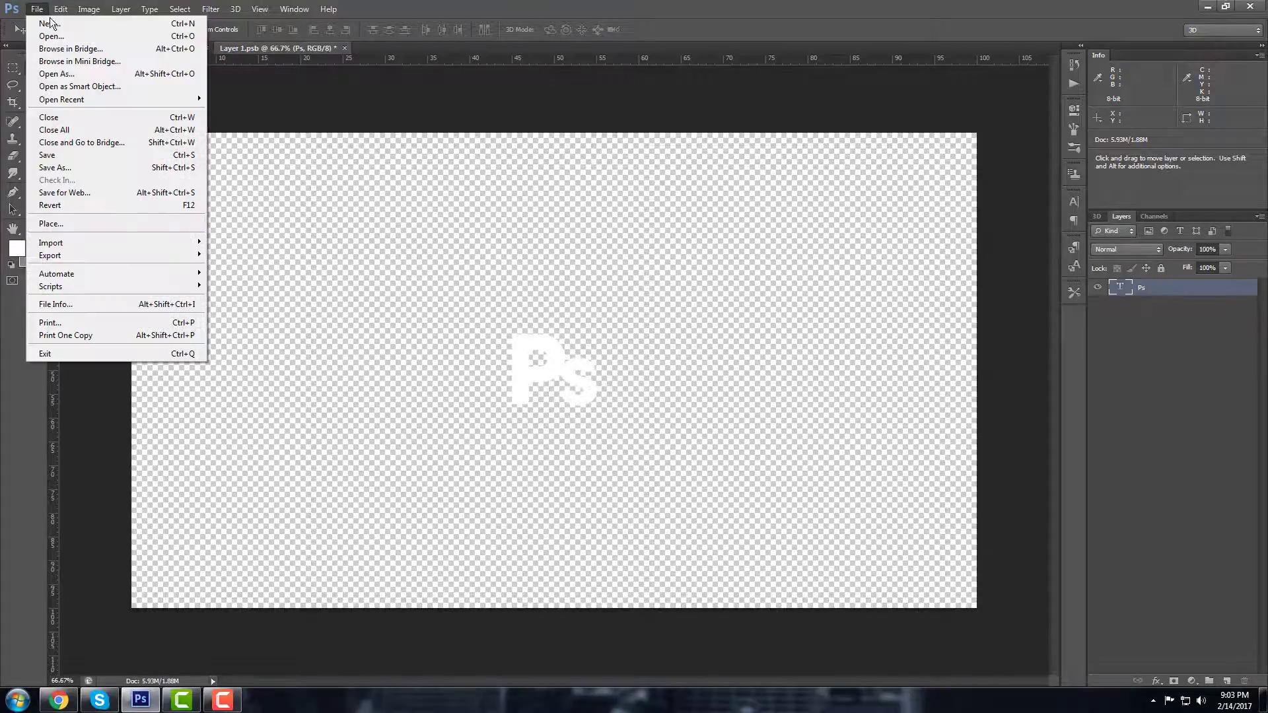
left_click(67, 156)
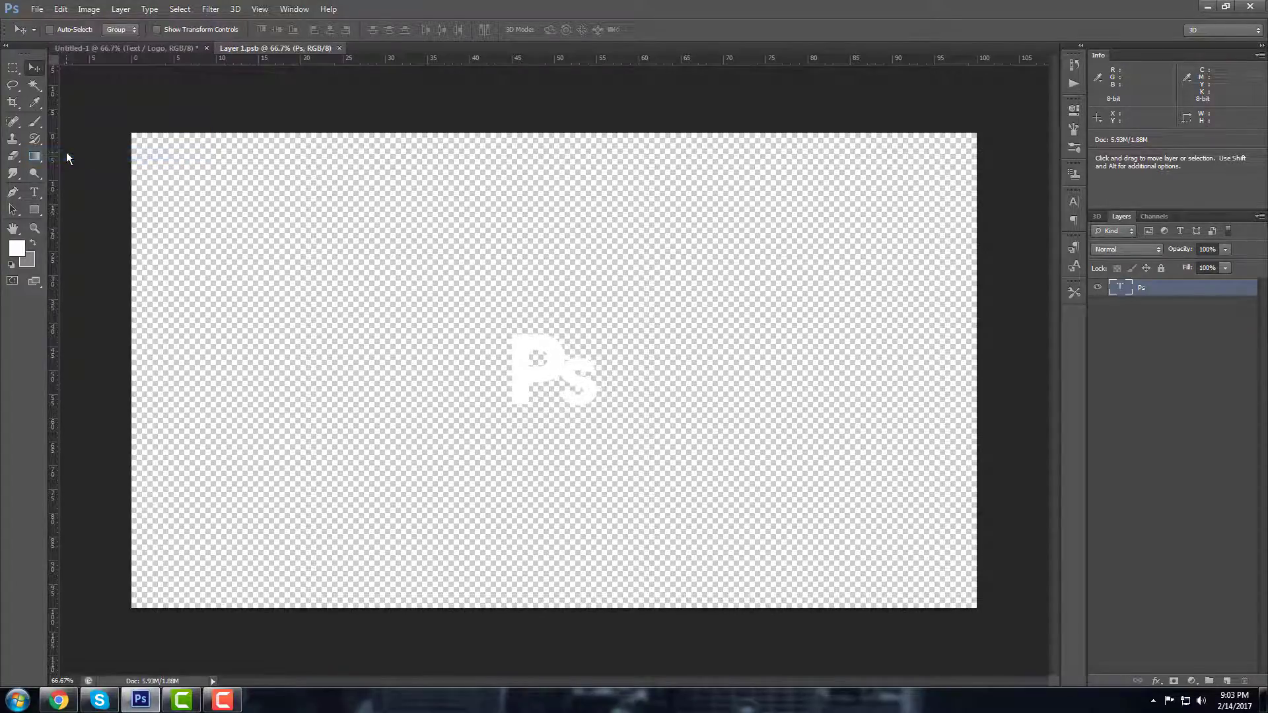
left_click(150, 47)
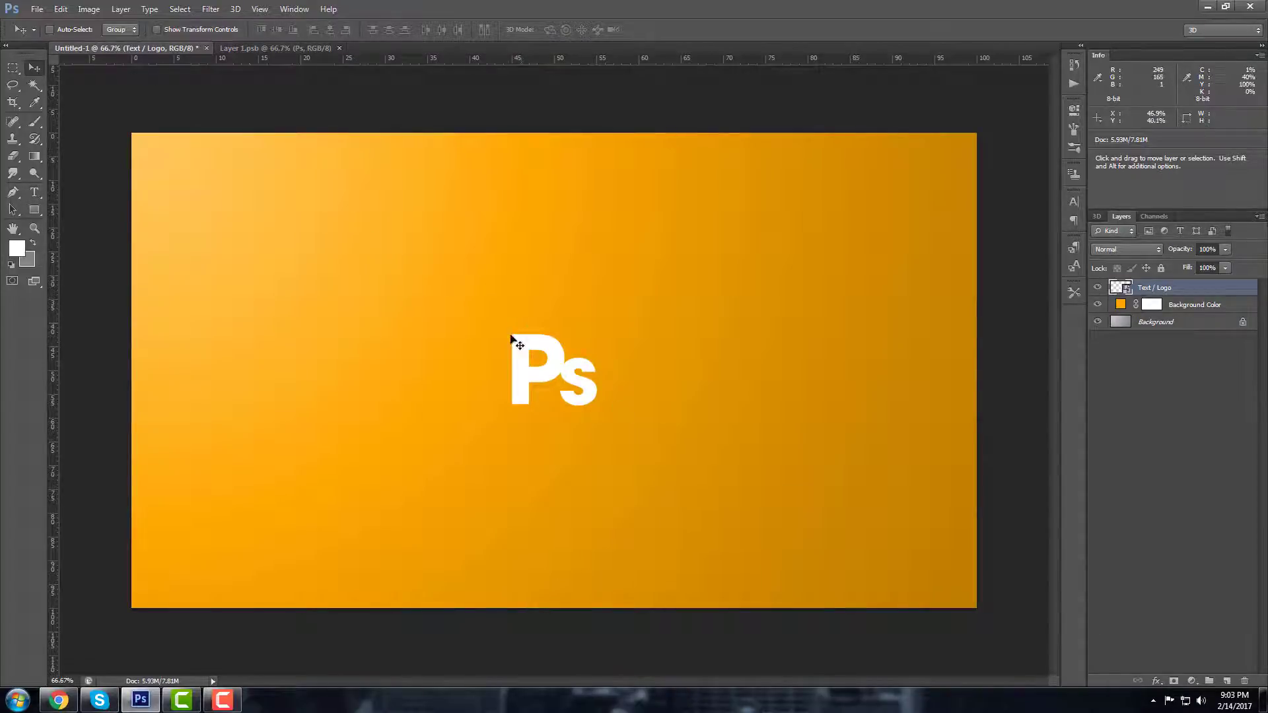
left_click(311, 53)
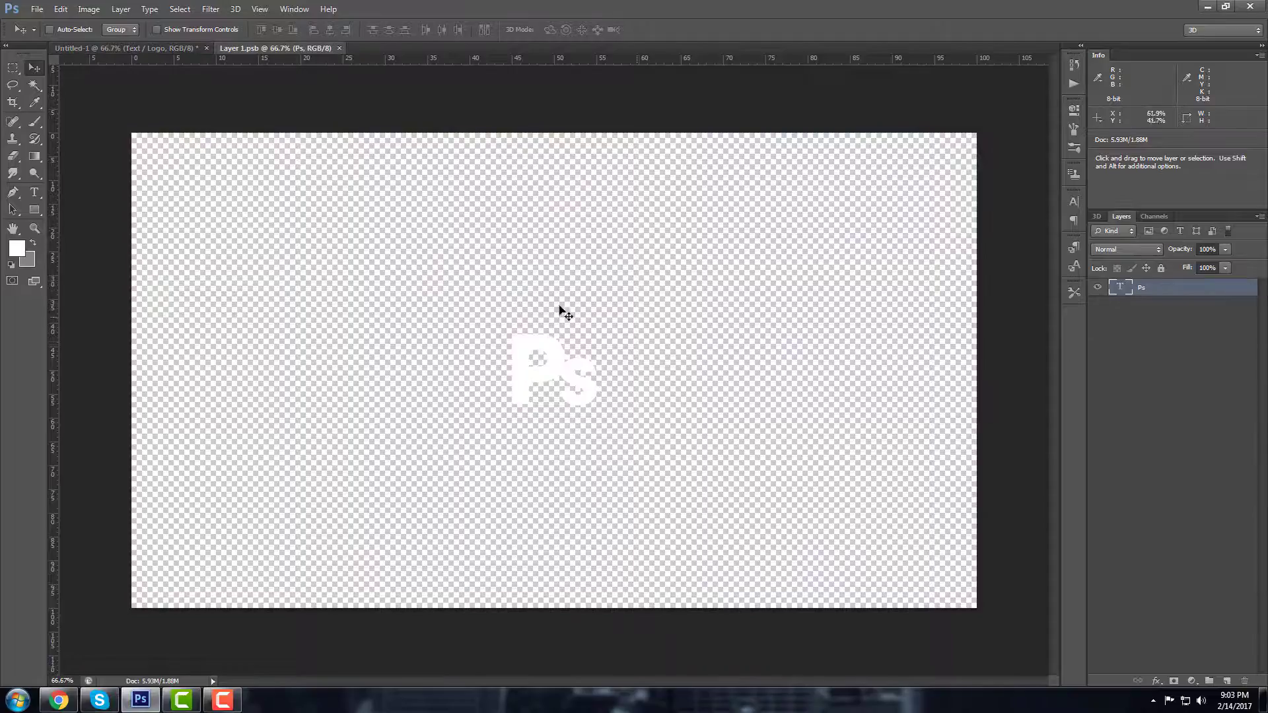
left_click(181, 52)
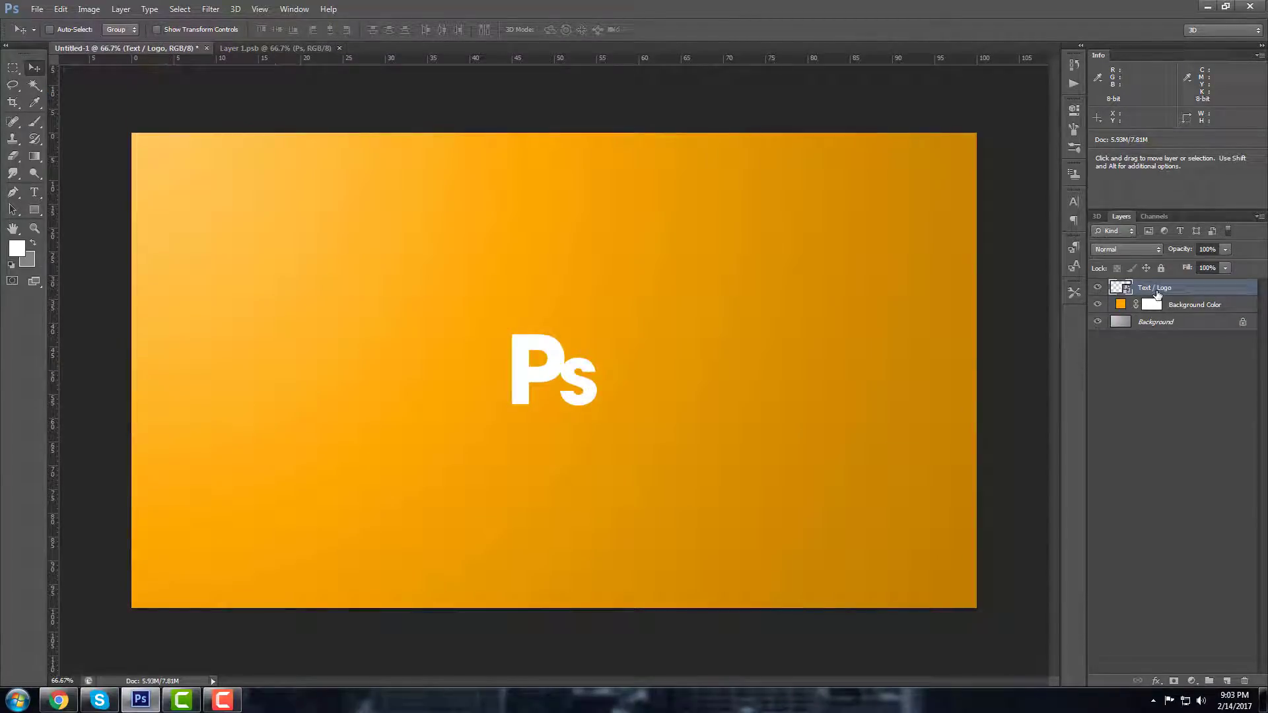
Step: Toggle the Text / Logo layer's visibility to confirm the updated Ps logo
left_click(1098, 288)
left_click(1098, 288)
left_click(1098, 287)
left_click(1098, 288)
left_click(1098, 288)
left_click(1098, 288)
Step: Duplicate the Text / Logo layer as 'Text / Logo copy'
right_click(1184, 289)
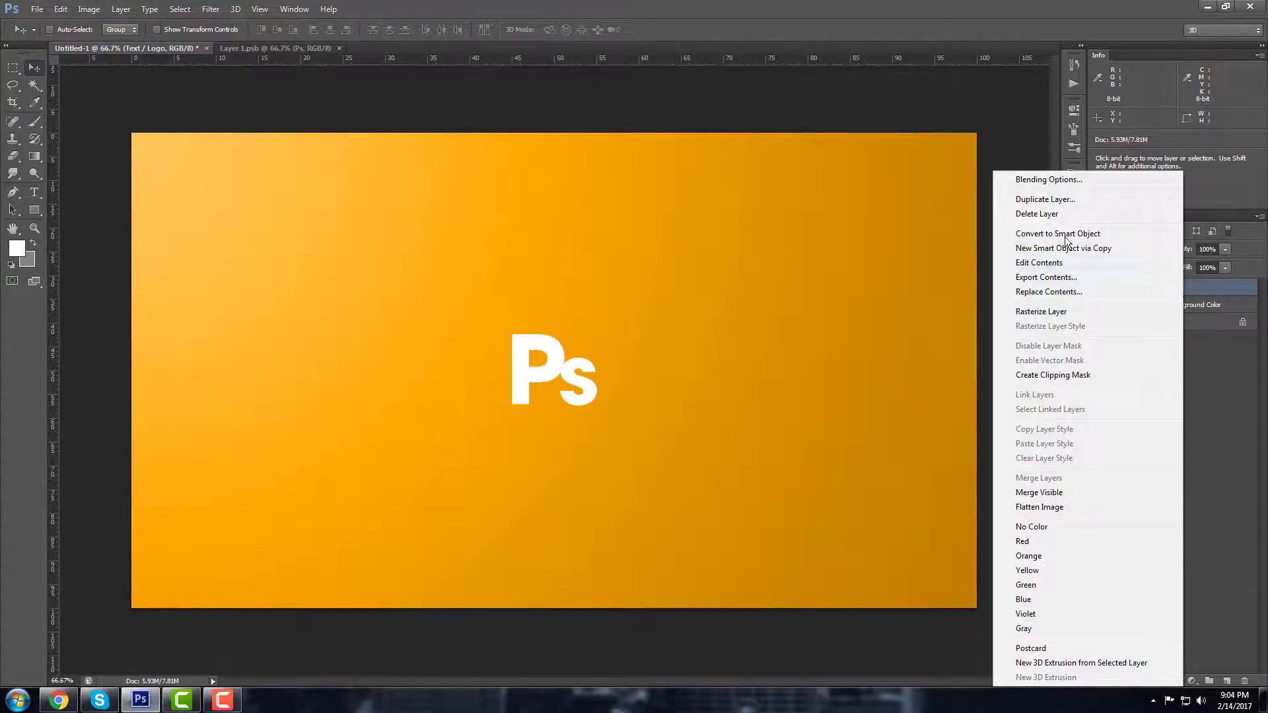
right_click(1194, 289)
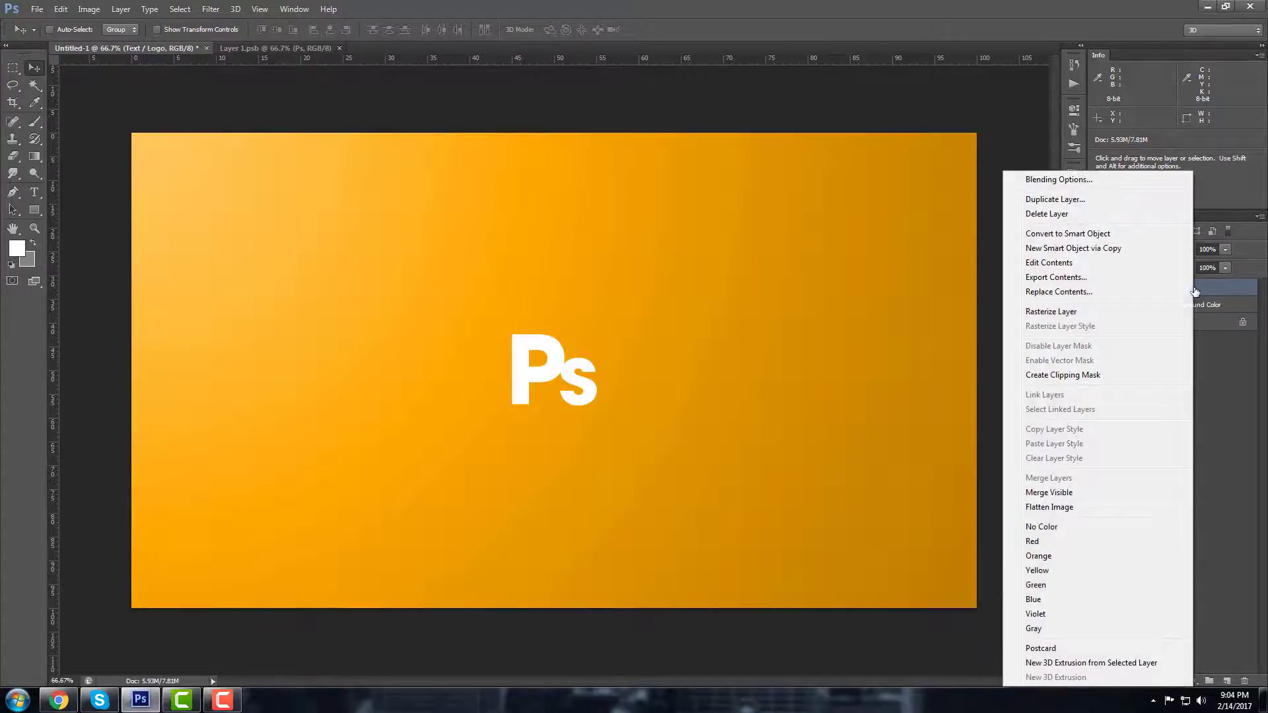
left_click(1041, 200)
left_click(758, 217)
Step: Place the copy beneath the original, inside a new Group 1
left_click_drag(1157, 288, 1163, 309)
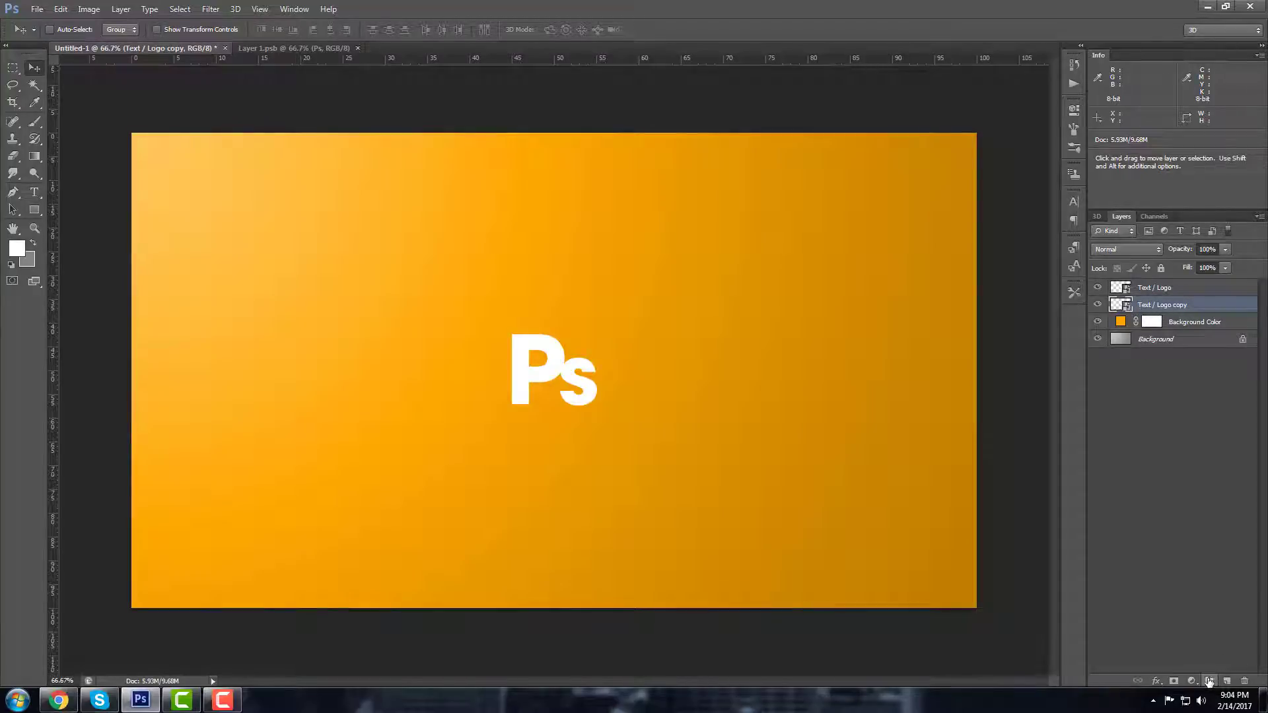
left_click(1209, 680)
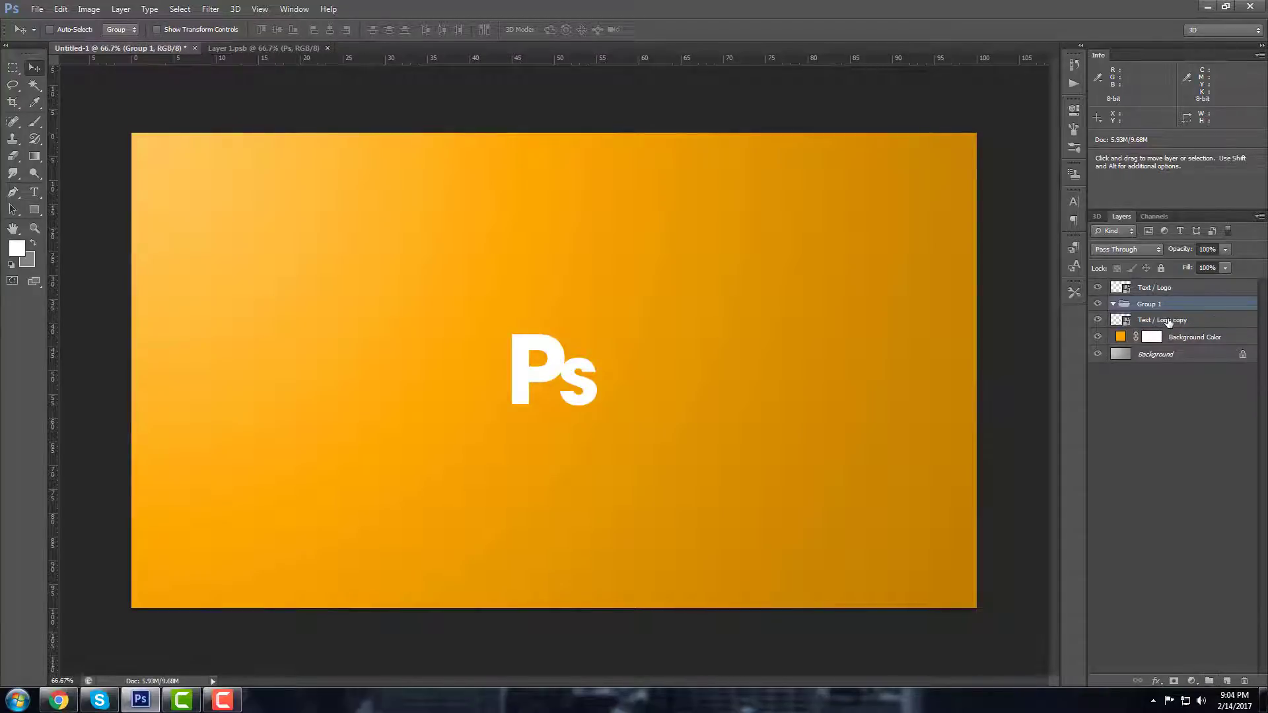
mouse_move(1137, 321)
left_mouse_down()
mouse_move(1169, 322)
mouse_move(1152, 305)
left_mouse_up()
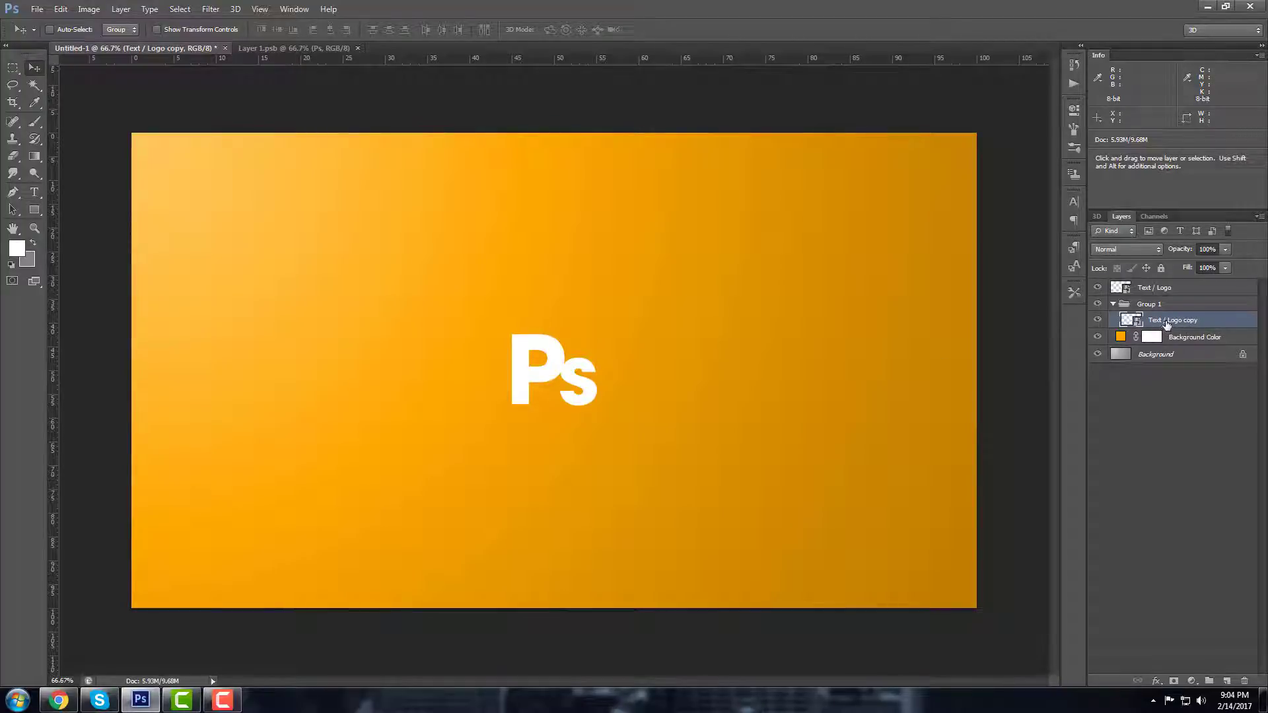
Step: Give Text / Logo copy a black 000000 Color Overlay through its Blending Options
double_click(1209, 323)
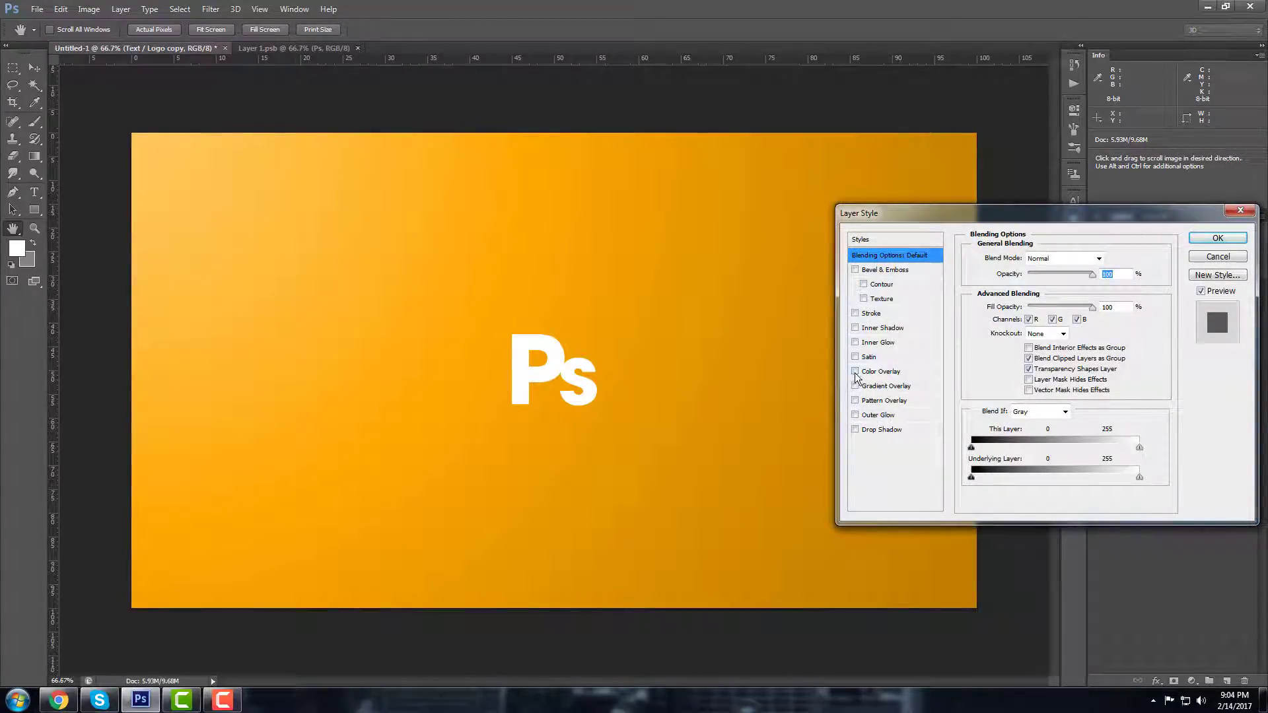
left_click_drag(1252, 215, 1152, 227)
left_click(1150, 224)
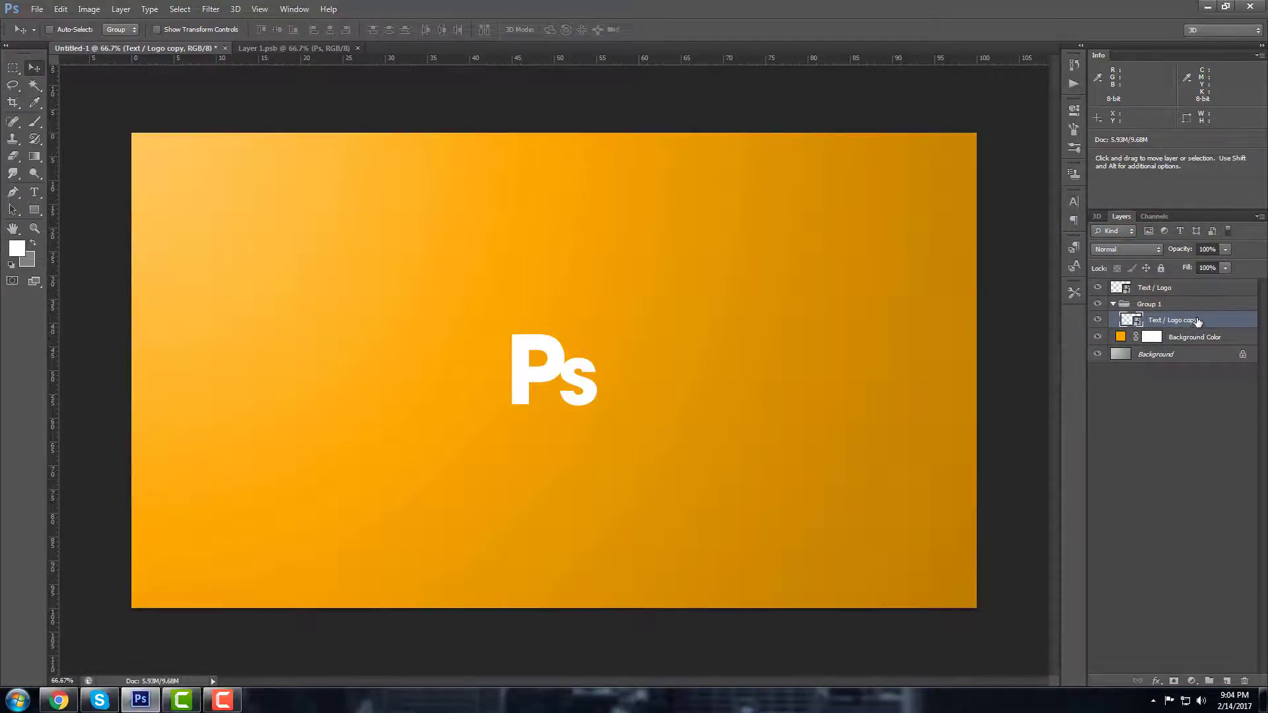
right_click(1196, 321)
left_click(1072, 180)
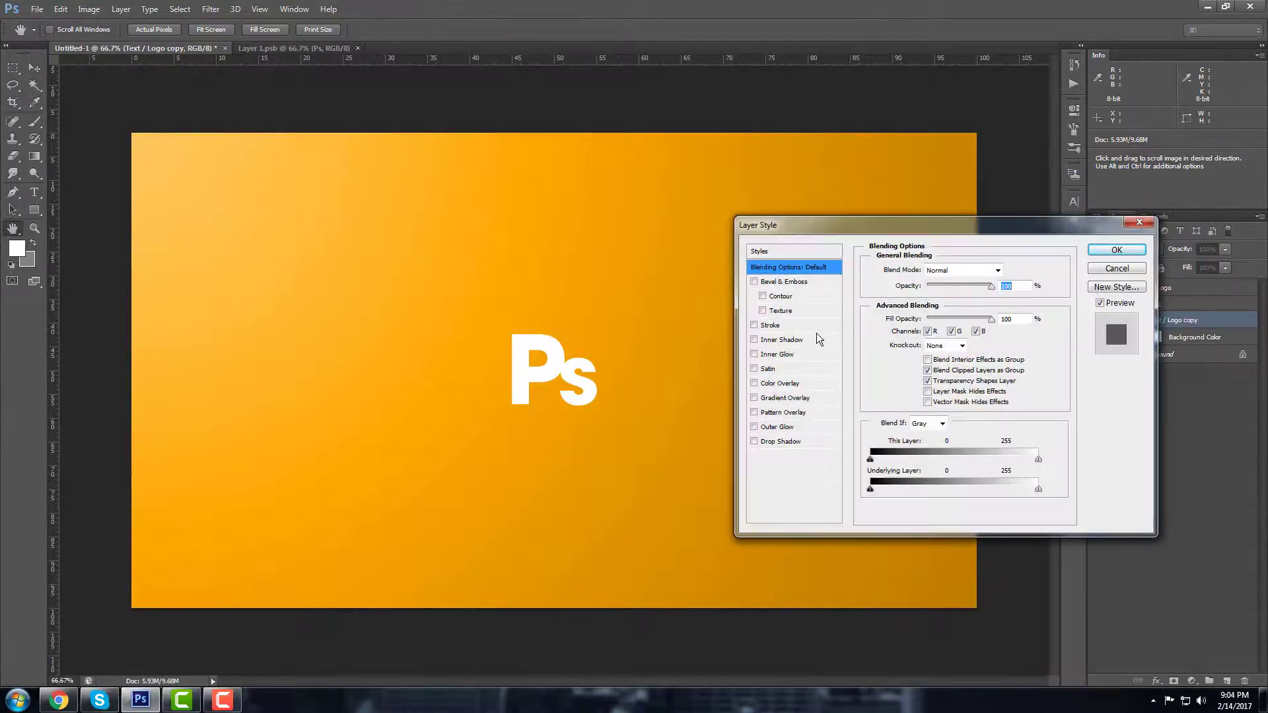
left_click(754, 383)
left_click(774, 383)
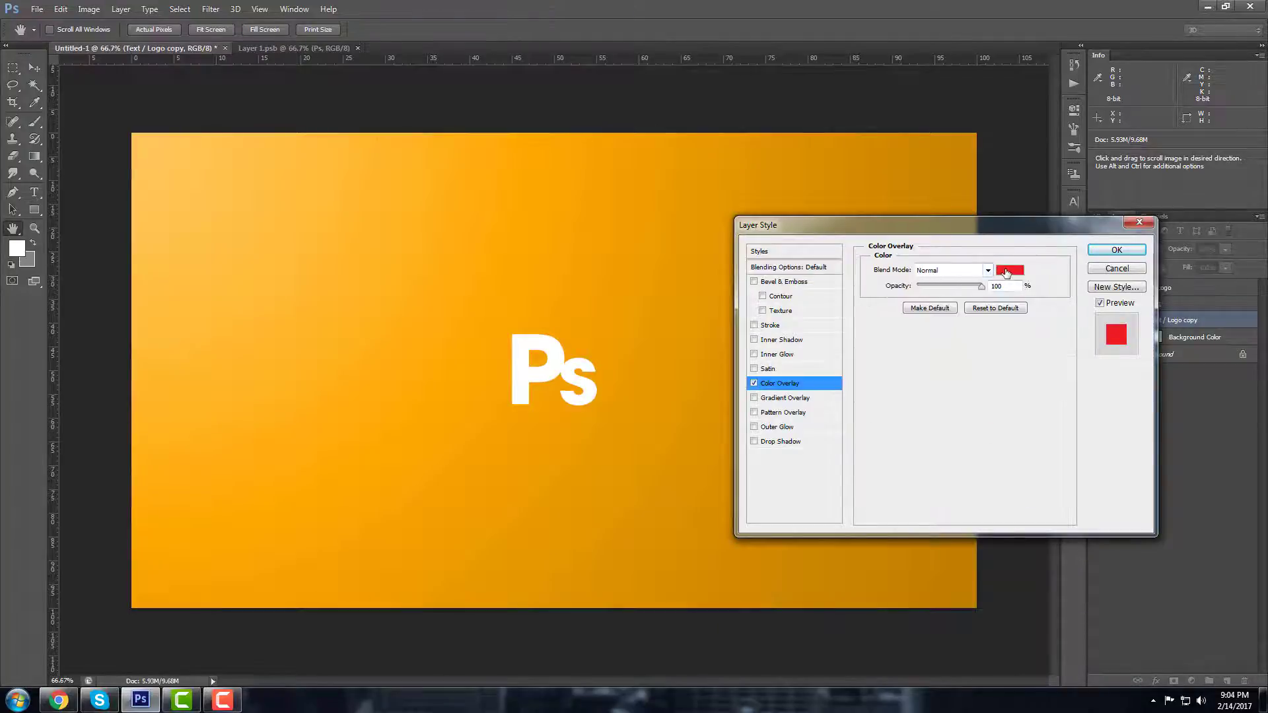
left_click(1009, 270)
left_click_drag(718, 457, 581, 601)
left_click(908, 410)
left_click(1115, 250)
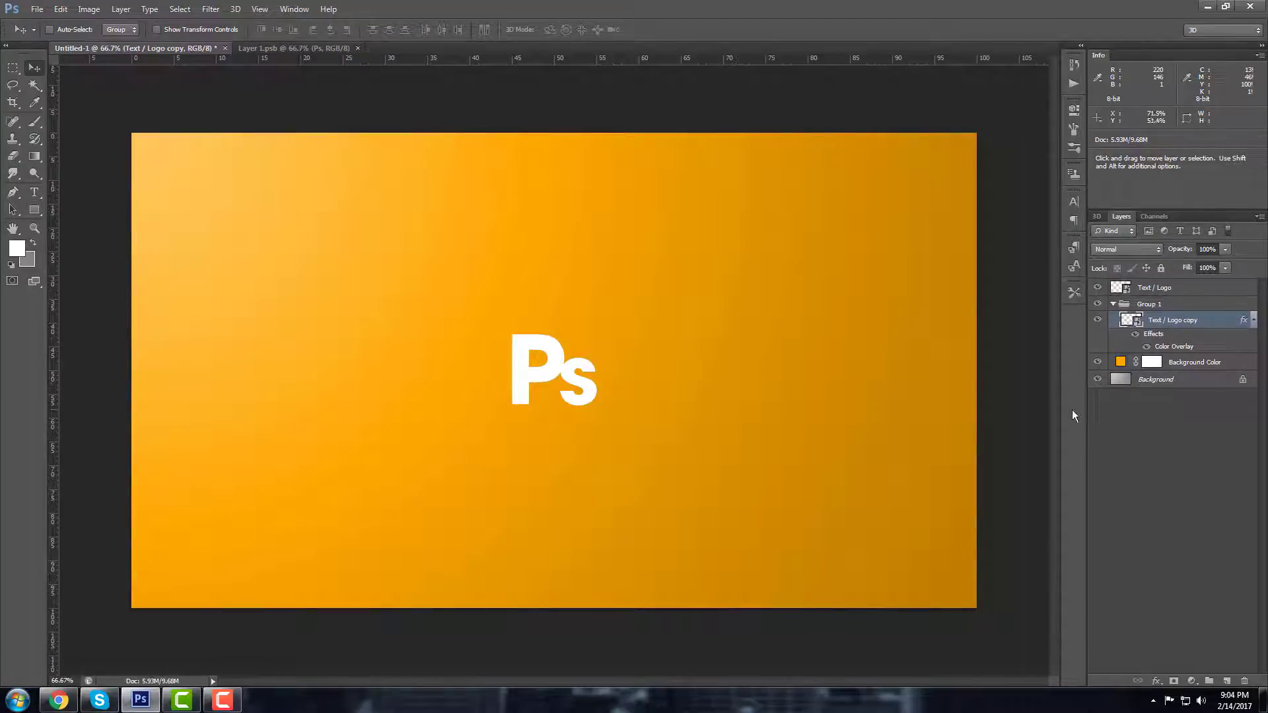
left_click(210, 9)
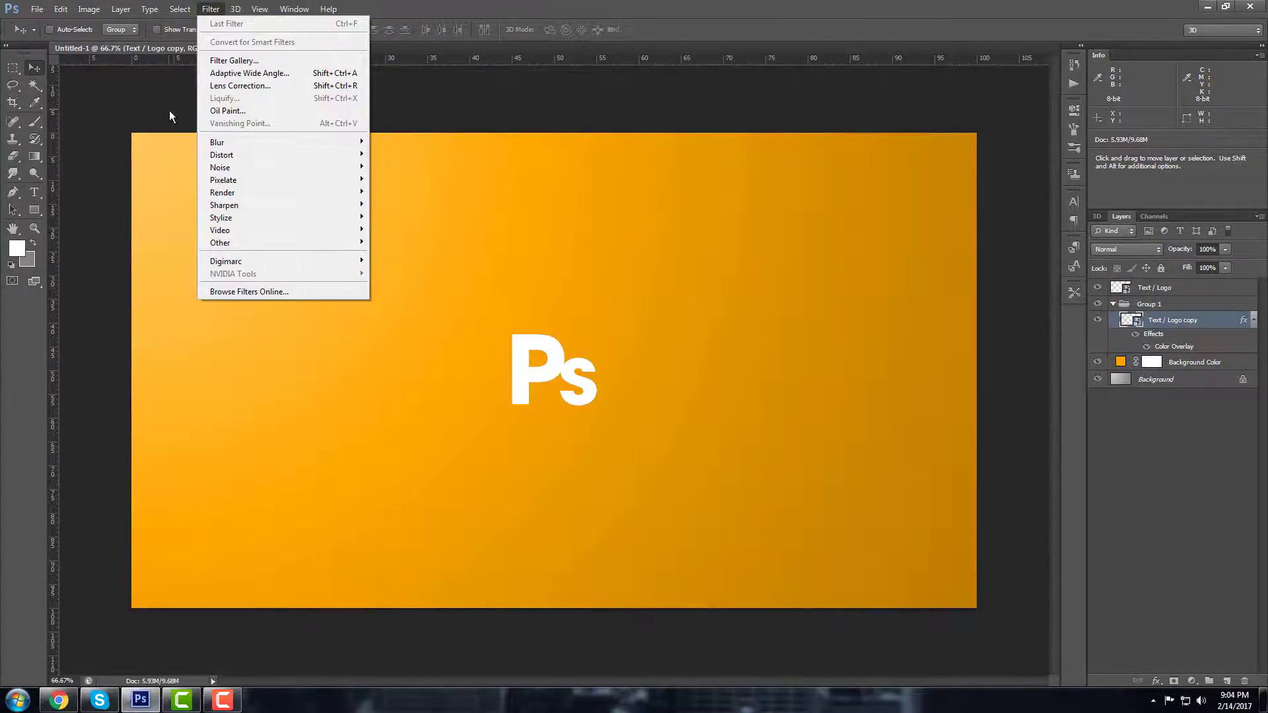
Step: Apply a -45°, 600 px Motion Blur to the copy and drag it down-right behind Ps
mouse_move(231, 144)
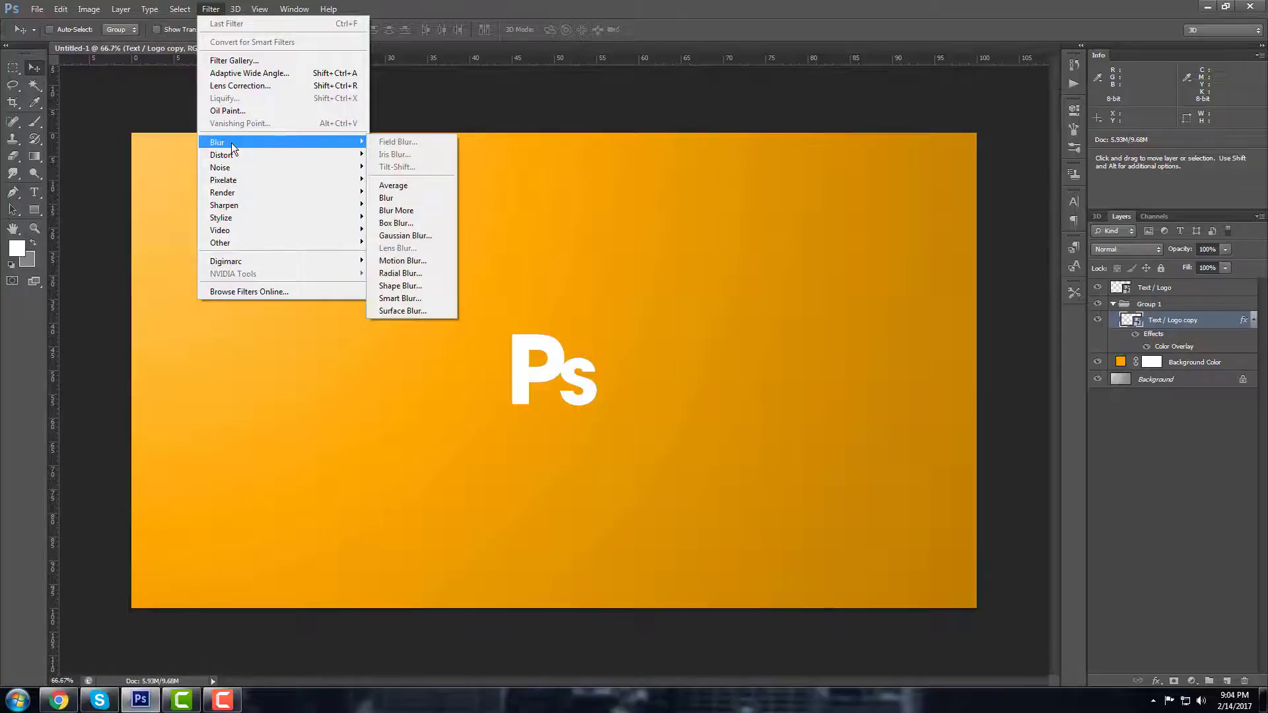
left_click(418, 263)
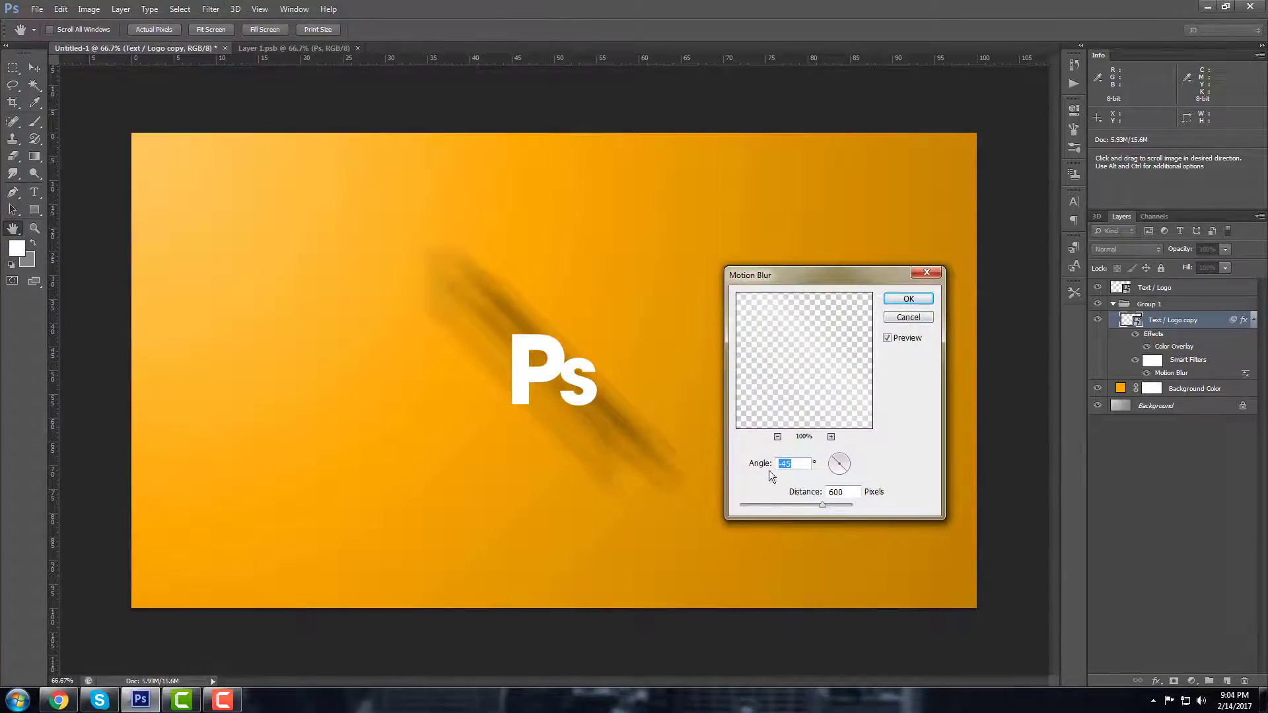
left_click_drag(751, 467, 765, 468)
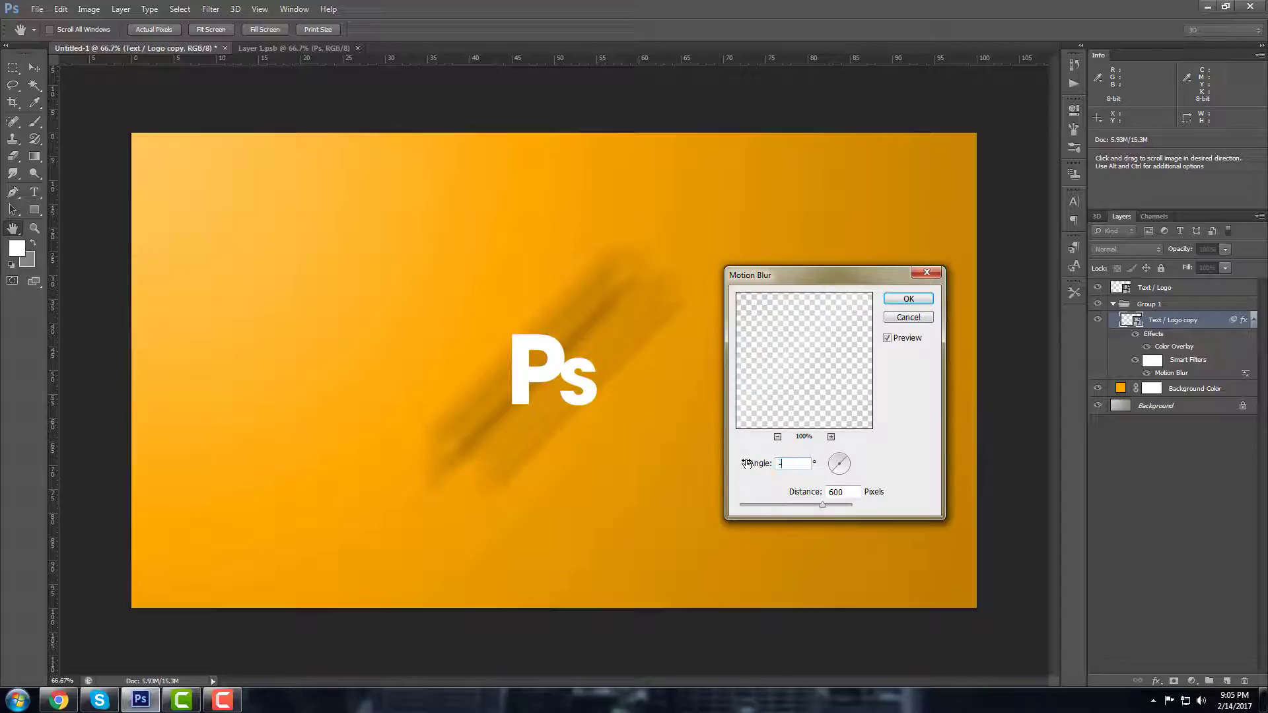
type("45")
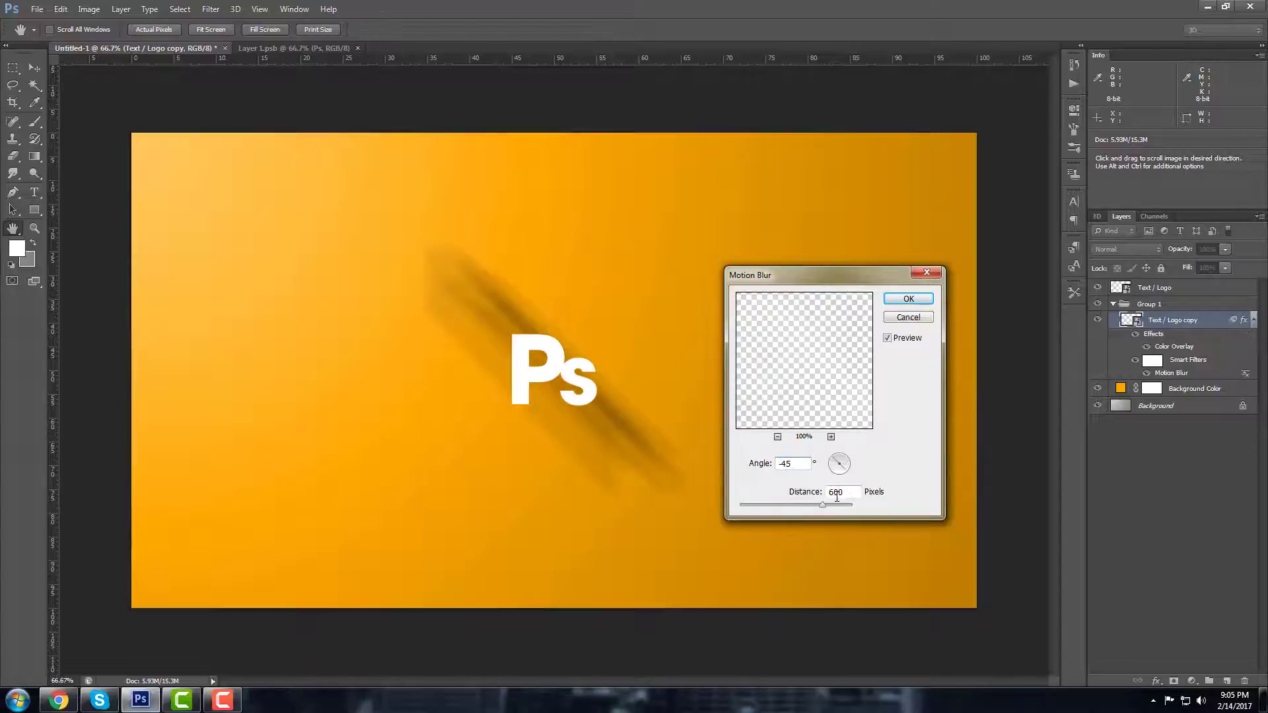
key("Tab")
left_click(908, 299)
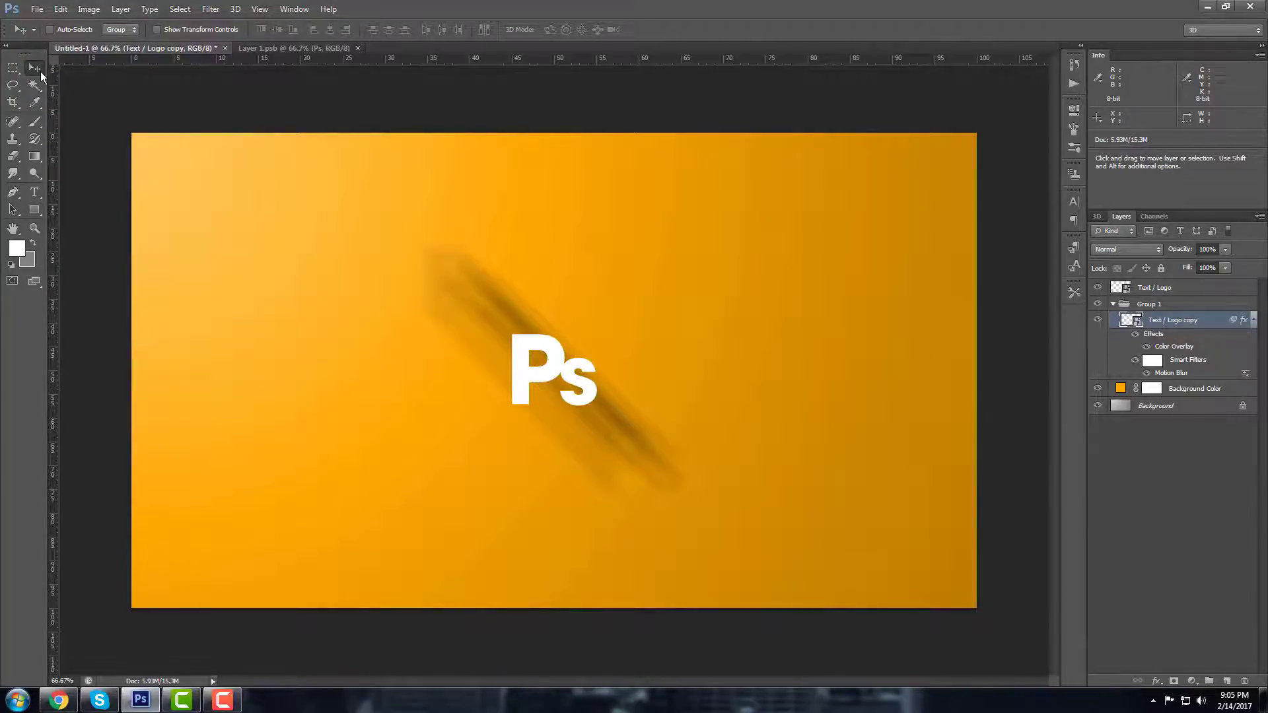
left_click_drag(519, 338, 549, 340)
left_click_drag(488, 307, 577, 399)
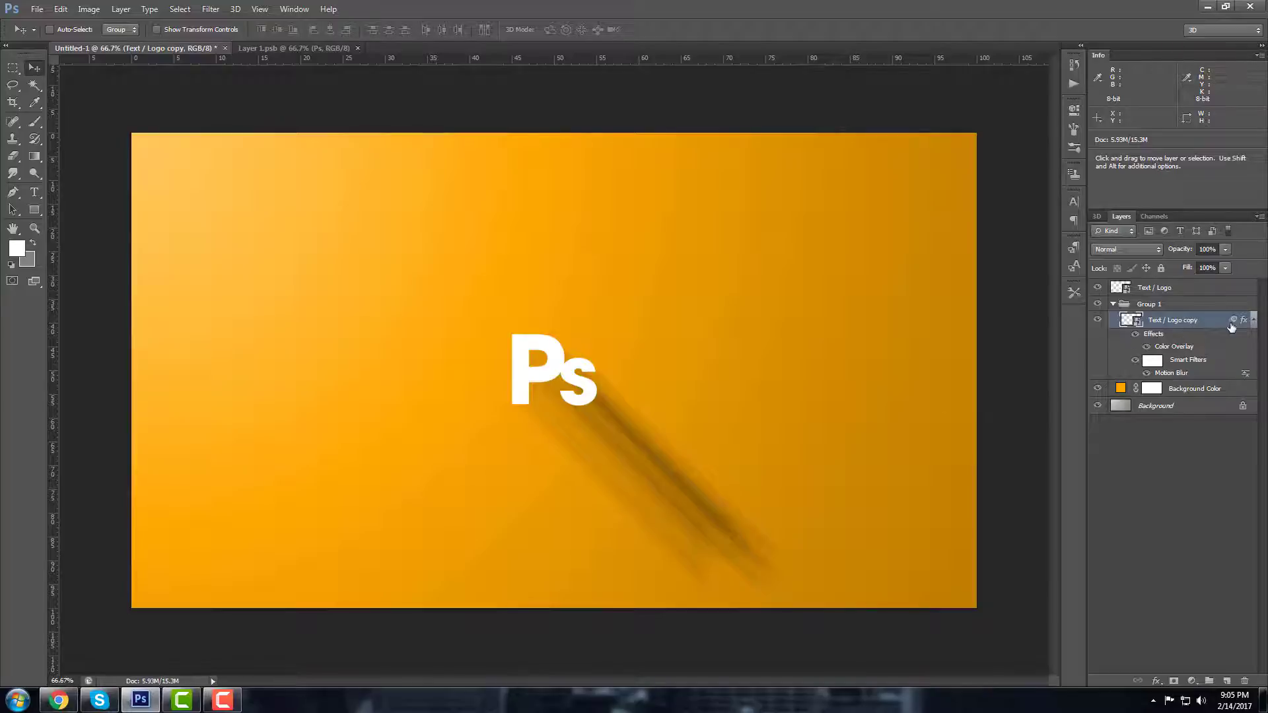
Step: Duplicate the blurred Text / Logo shadow layer repeatedly to stack copies into a dense dark streak
left_click(1253, 320)
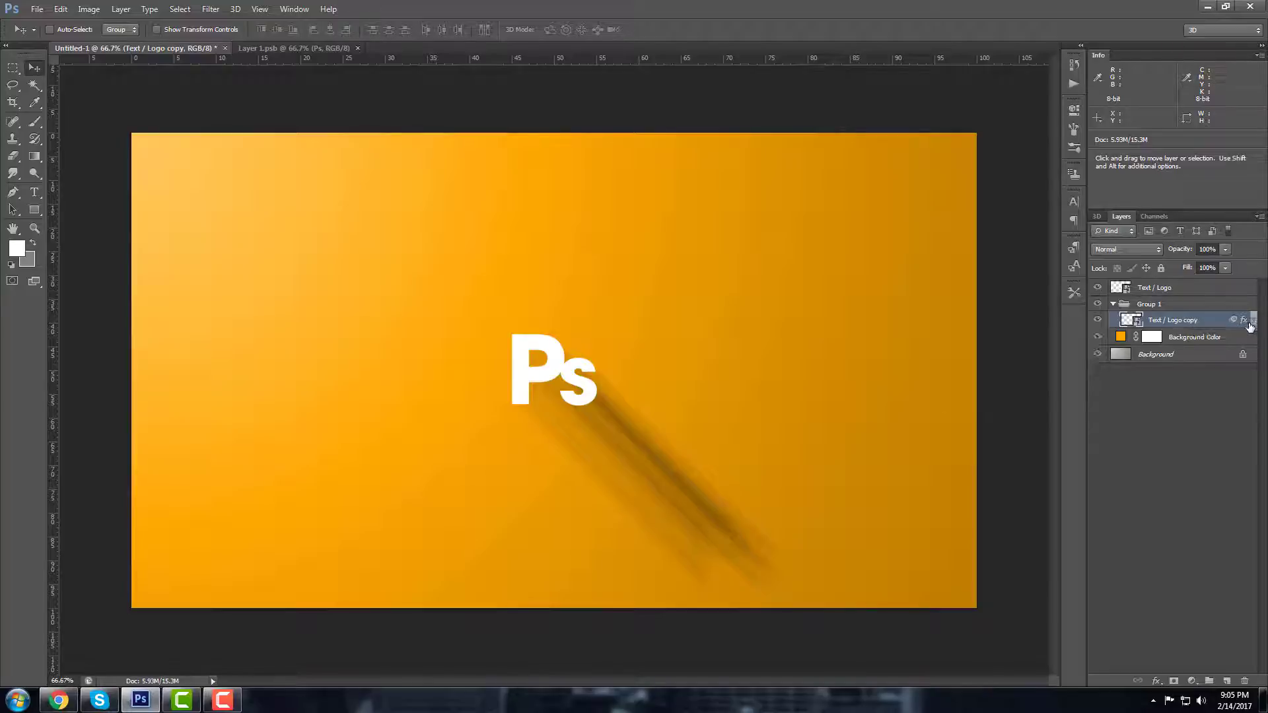
right_click(1189, 320)
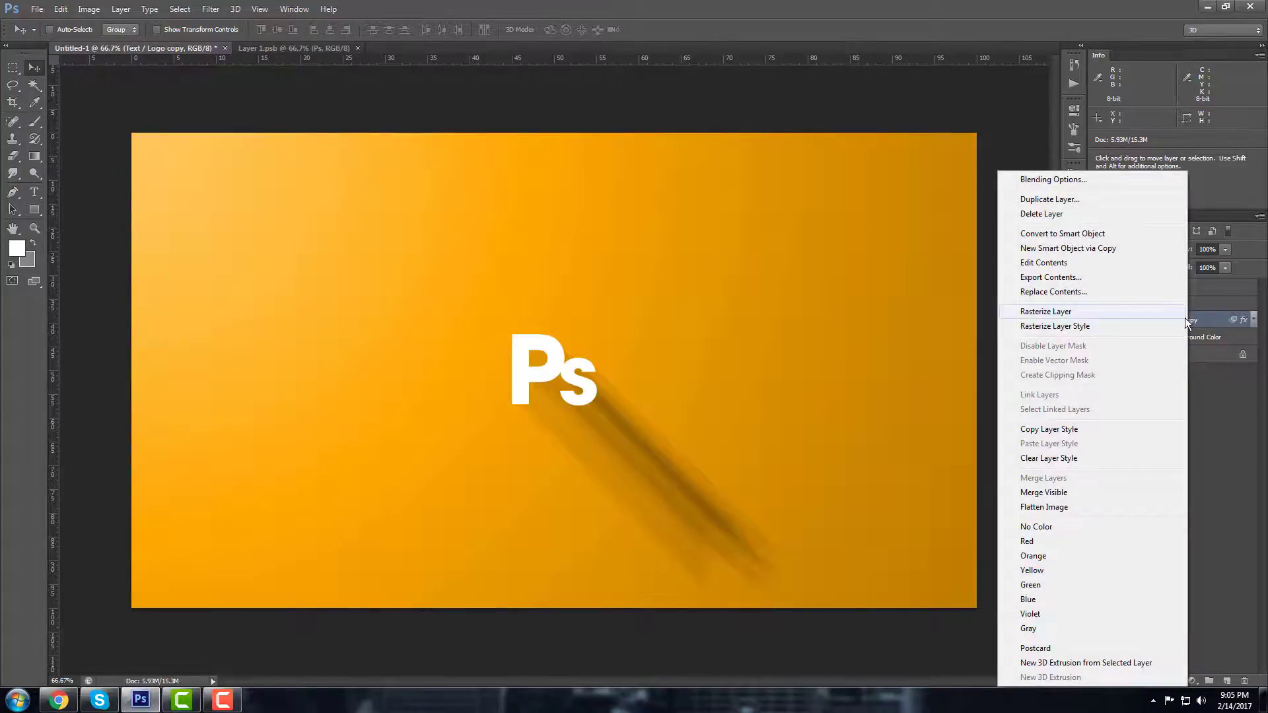
left_click(1033, 200)
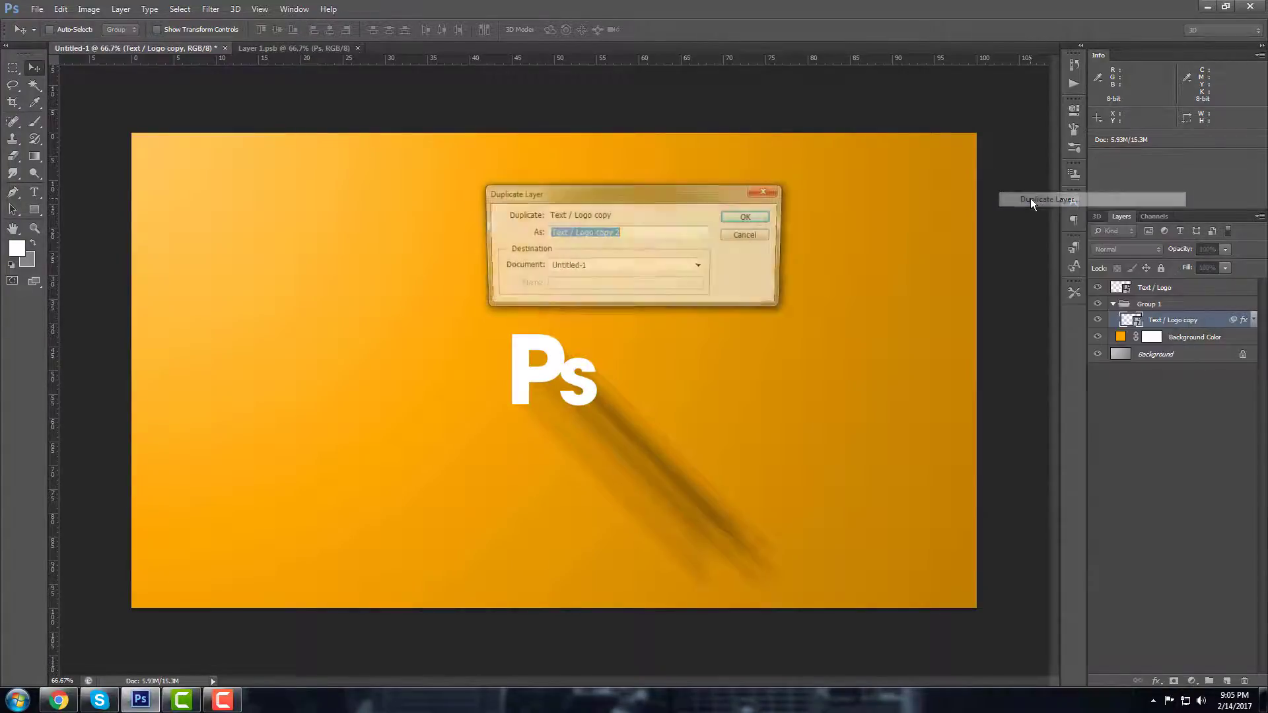
left_click(745, 216)
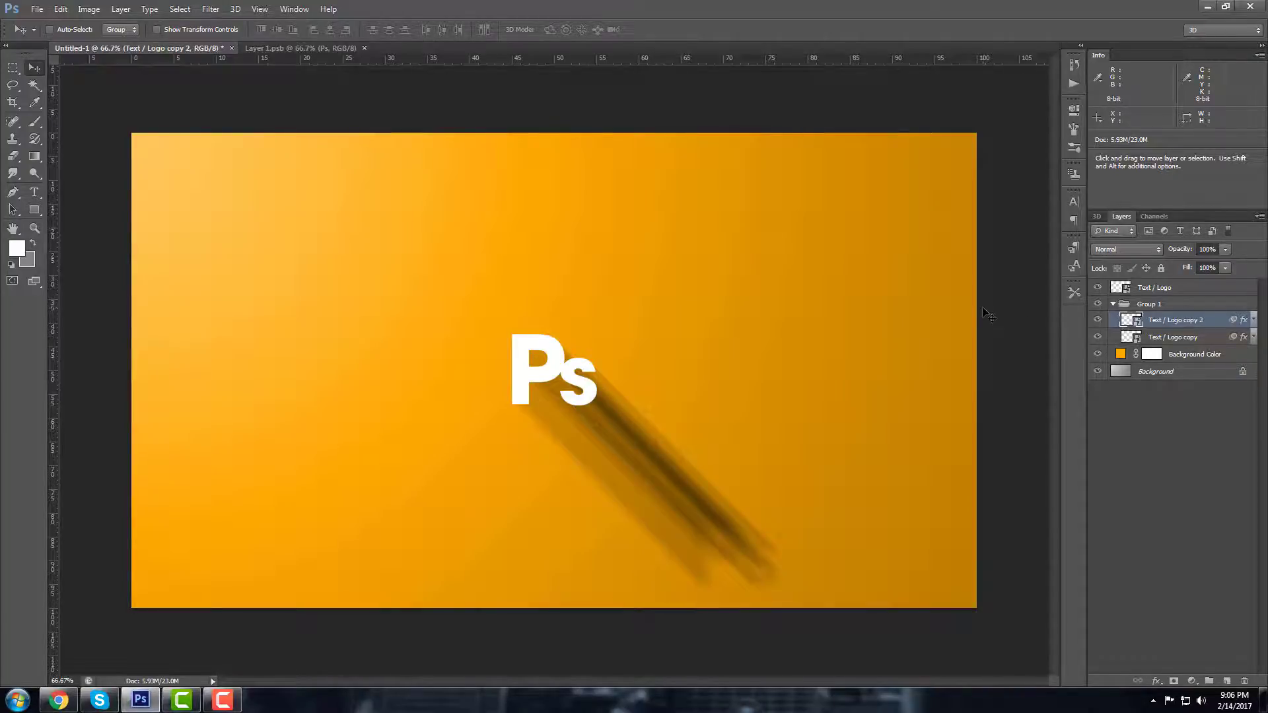
key("ctrl+j")
key("ctrl+j")
key("ctrl+j")
key("ctrl+j")
key("ctrl+j")
key("ctrl+j")
key("ctrl+j")
key("ctrl+j")
key("ctrl+j")
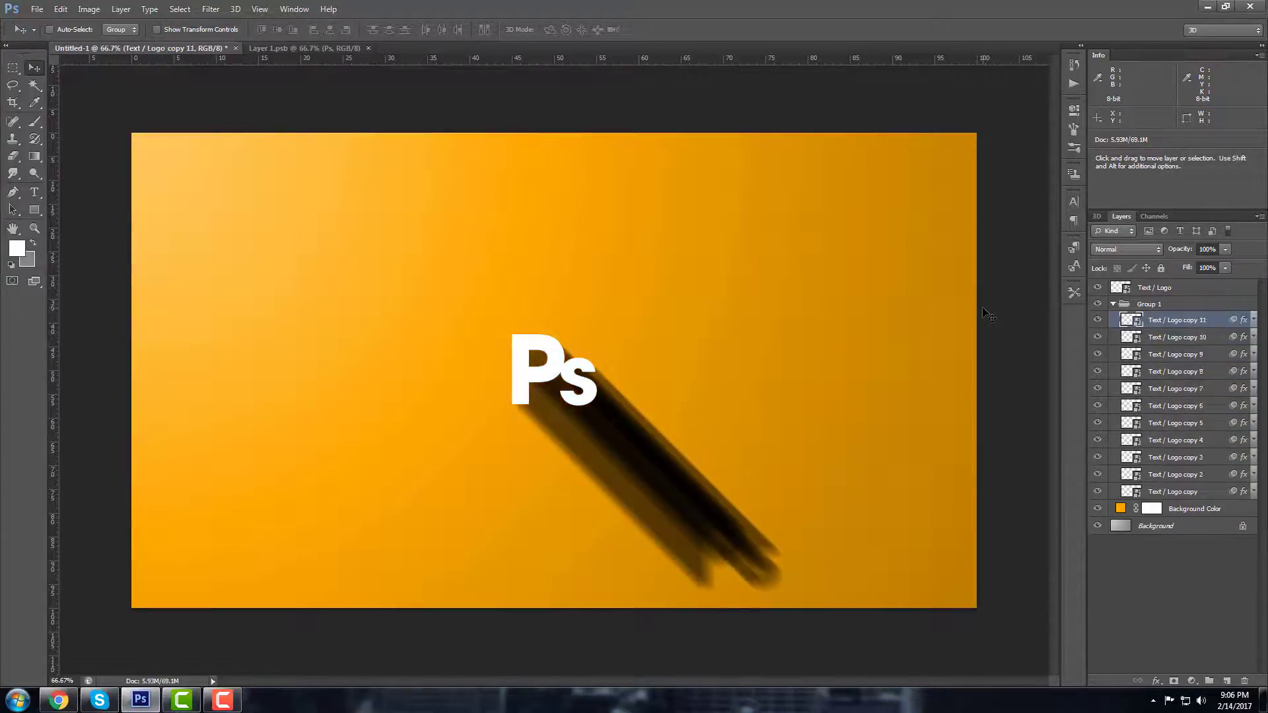
key("ctrl+j")
key("ctrl+j")
key("ctrl+j")
key("ctrl+j")
key("ctrl+j")
key("ctrl+j")
key("ctrl+j")
key("ctrl+j")
key("ctrl+j")
key("ctrl+j")
key("ctrl+j")
key("ctrl+j")
key("ctrl+j")
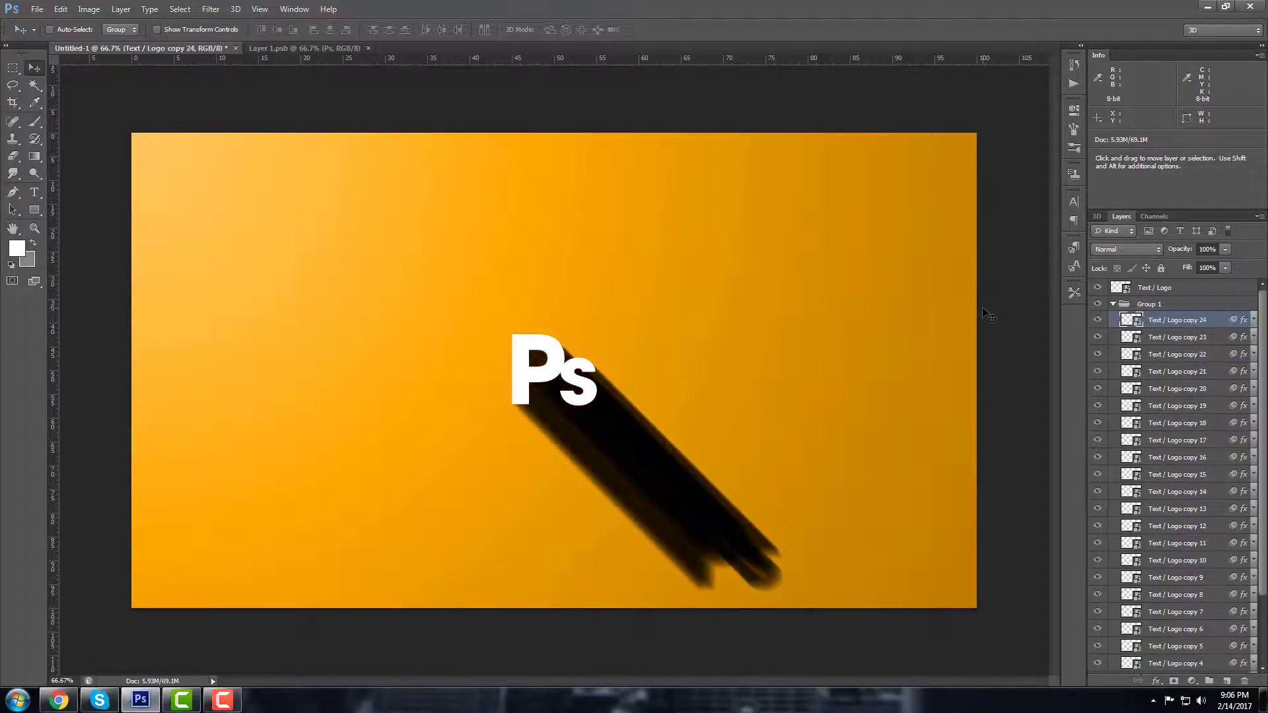
key("ctrl+j")
key("ctrl+j")
key("ctrl+j")
key("ctrl+j")
key("ctrl+j")
key("ctrl+j")
key("ctrl+j")
key("ctrl+j")
key("ctrl+j")
key("ctrl+j")
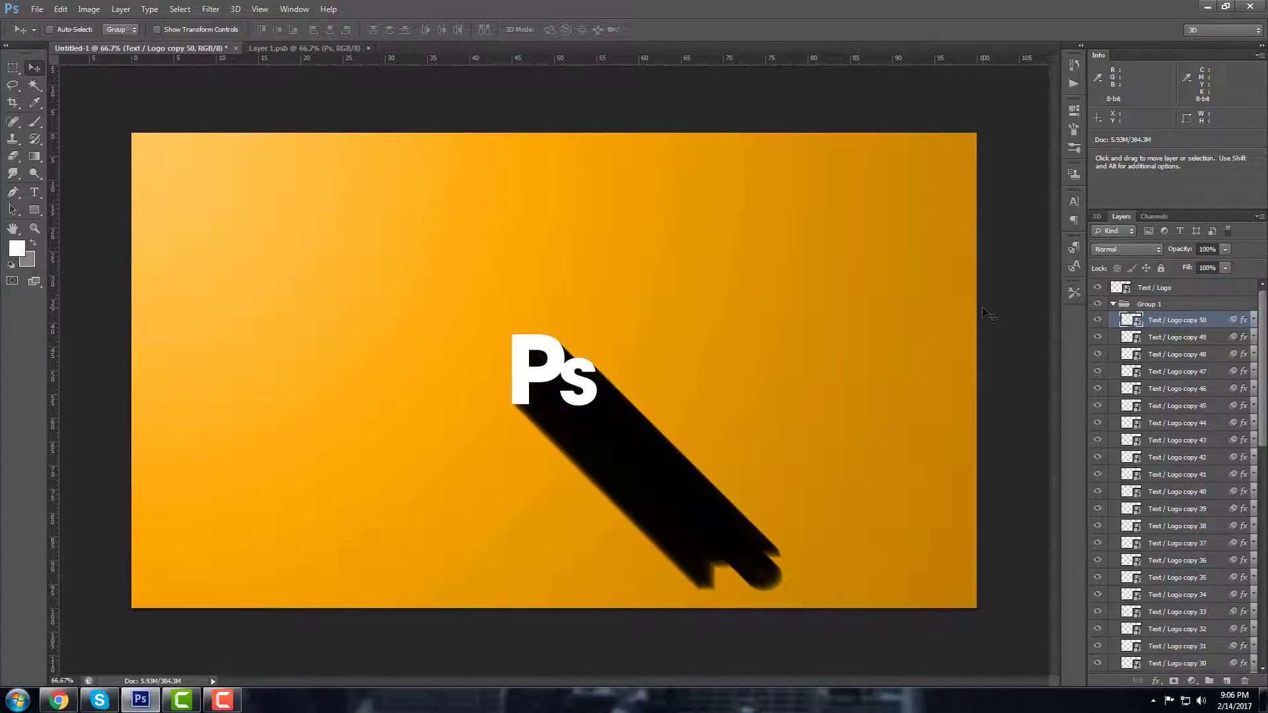
Step: Rename Group 1 to 'Long Shadow'
left_click(1160, 305)
double_click(1155, 305)
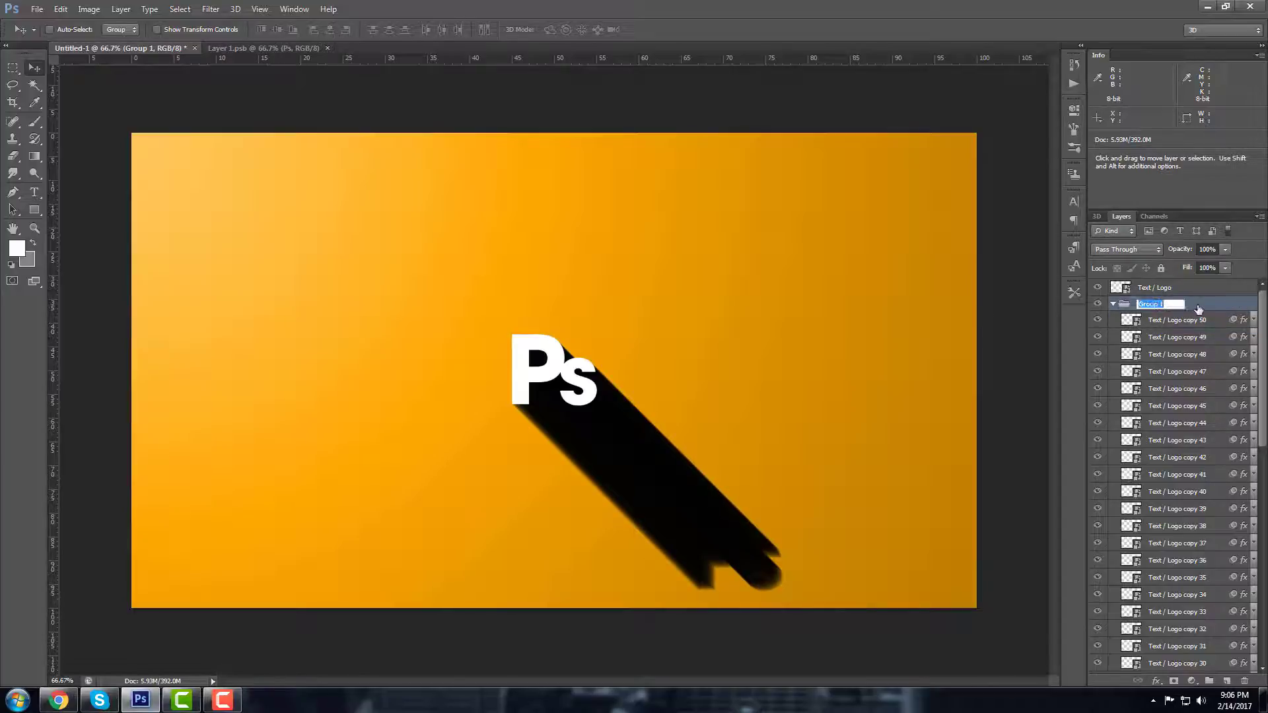
type("Long Shadow")
key("Return")
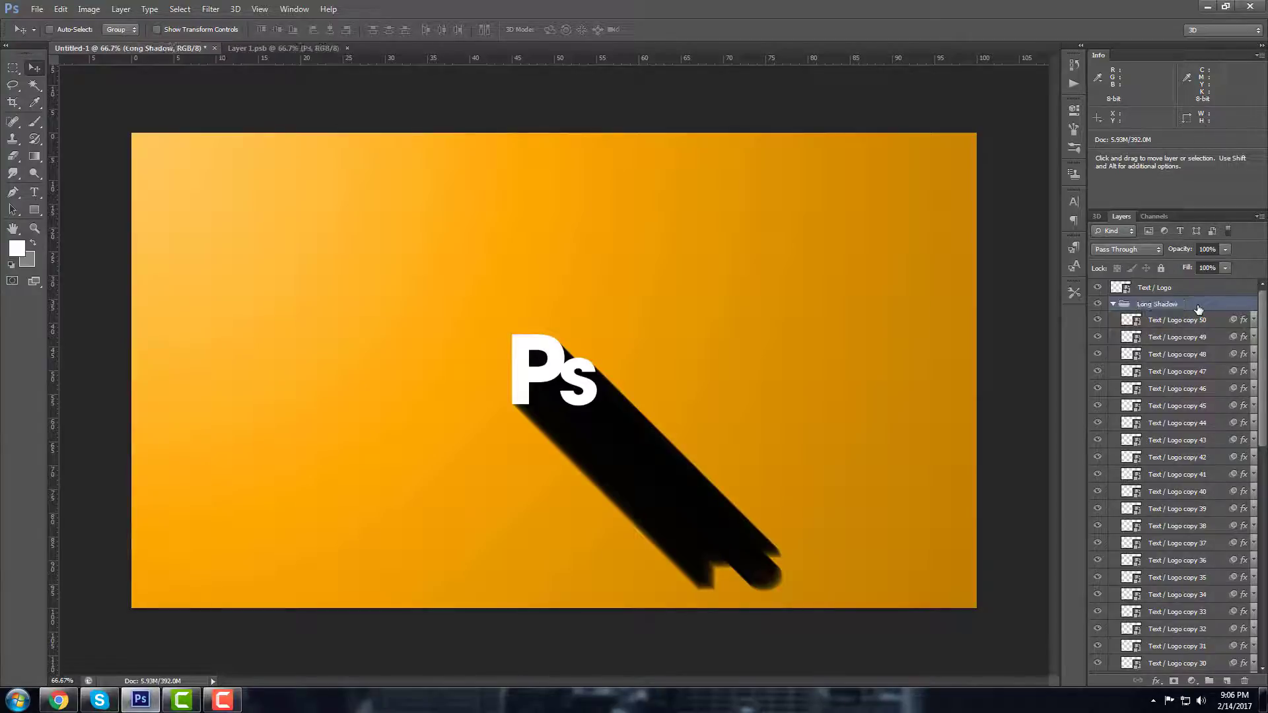
Step: Collapse the Long Shadow group and nudge it left so the shadow meets the P's corner
left_click(1113, 304)
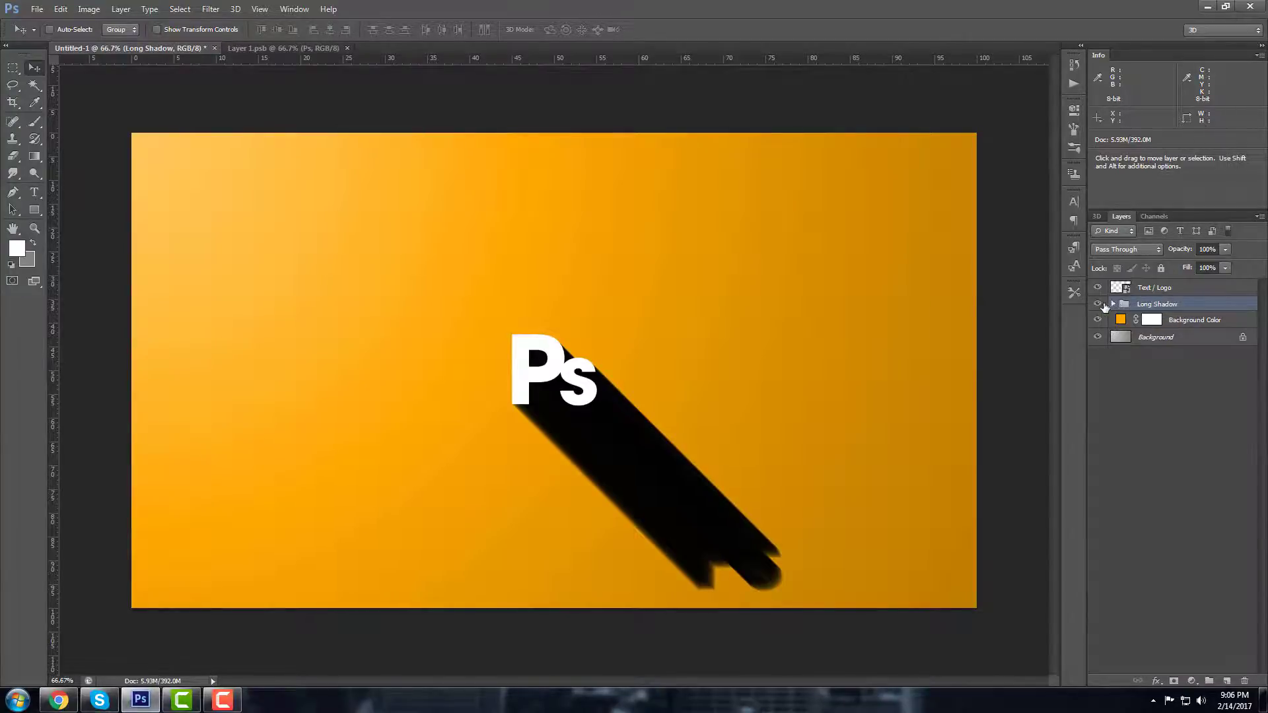
left_click(1098, 305)
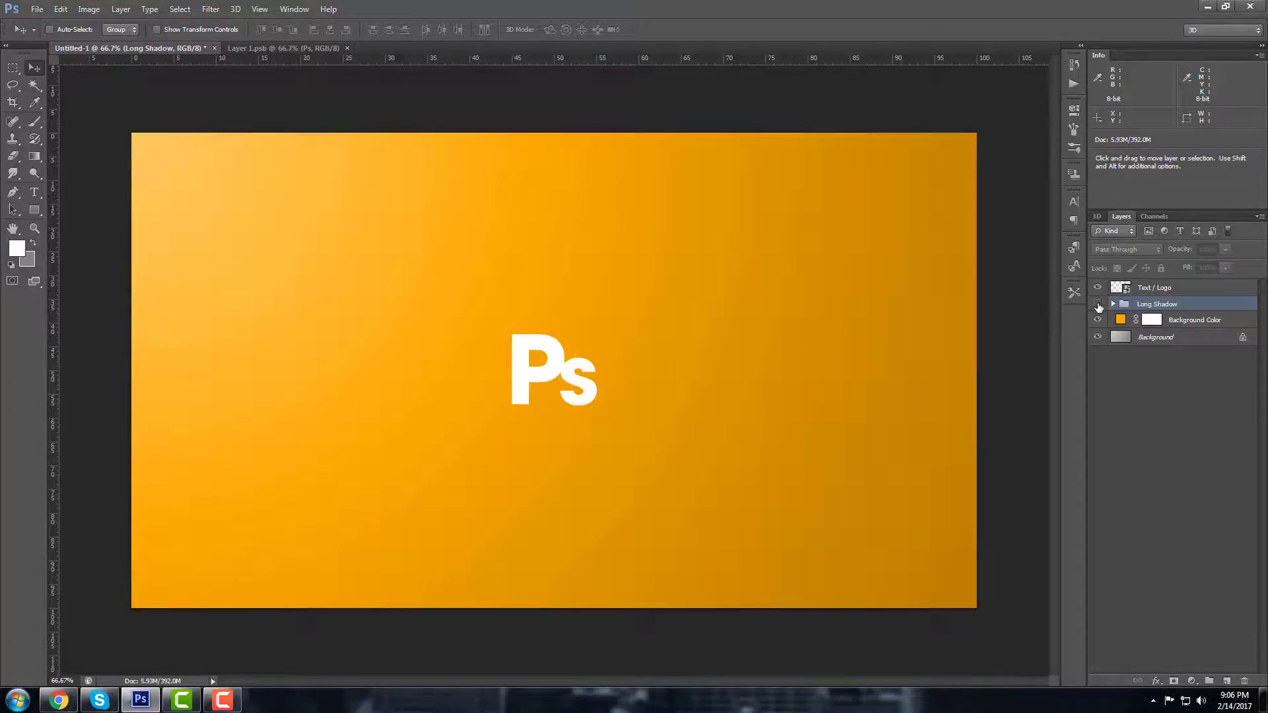
left_click(1098, 305)
scroll(513, 406, "up", 3)
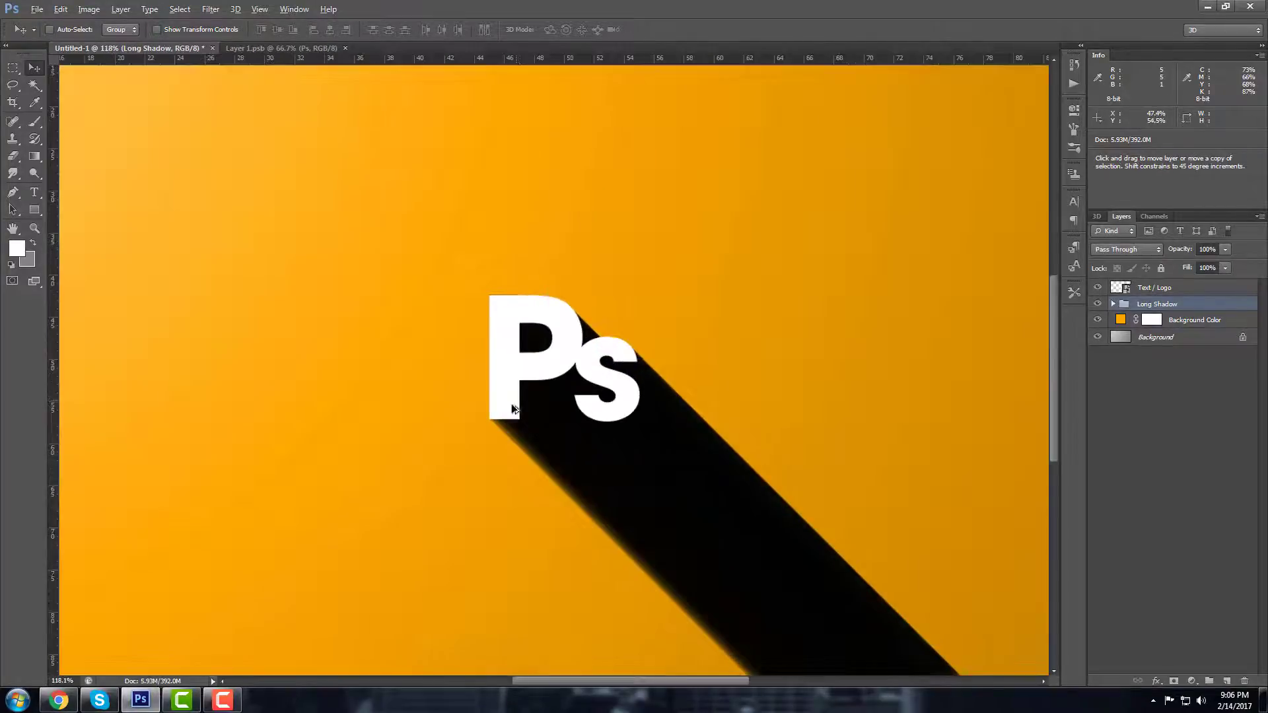
scroll(512, 406, "up", 8)
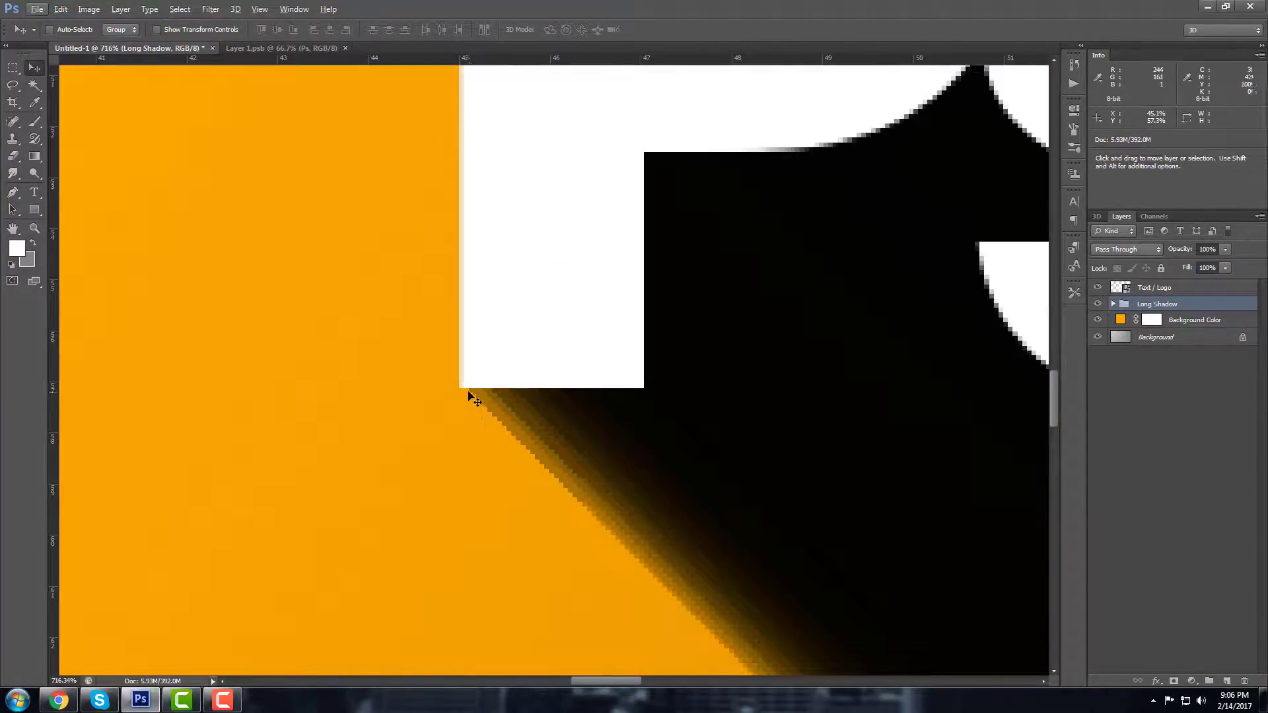
scroll(553, 452, "down", 3)
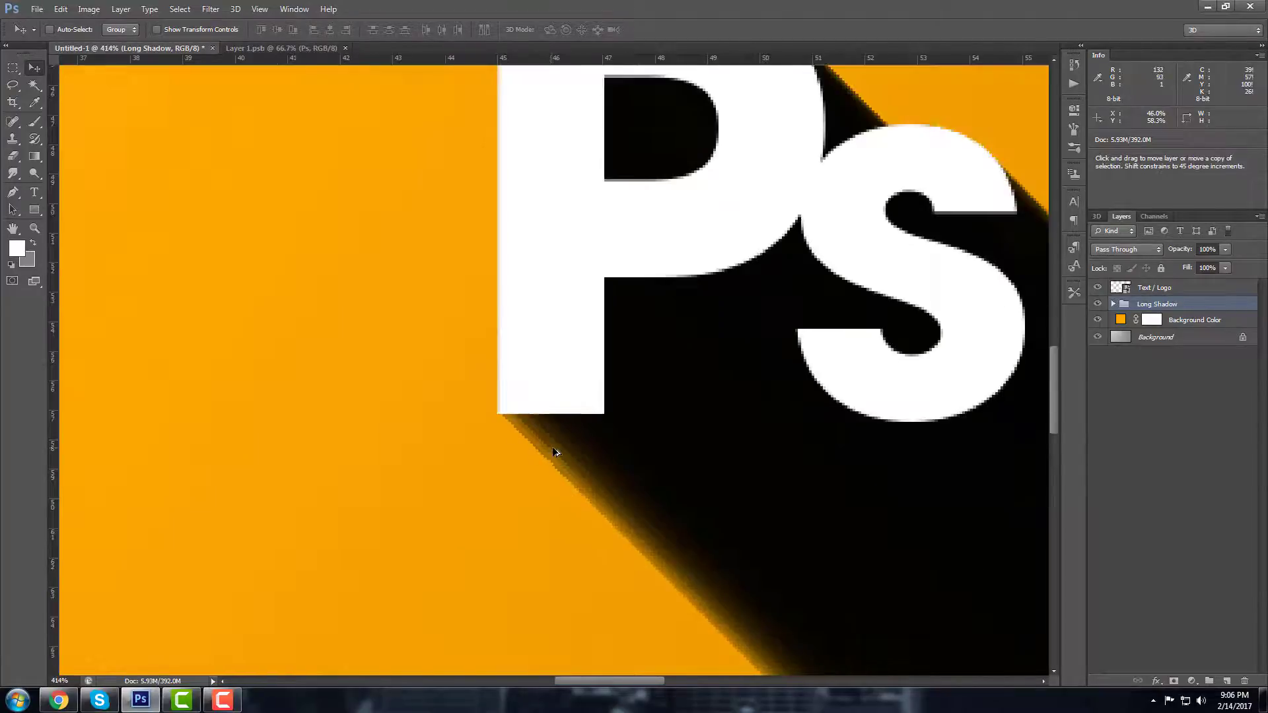
scroll(553, 452, "down", 3)
scroll(543, 437, "up", 5)
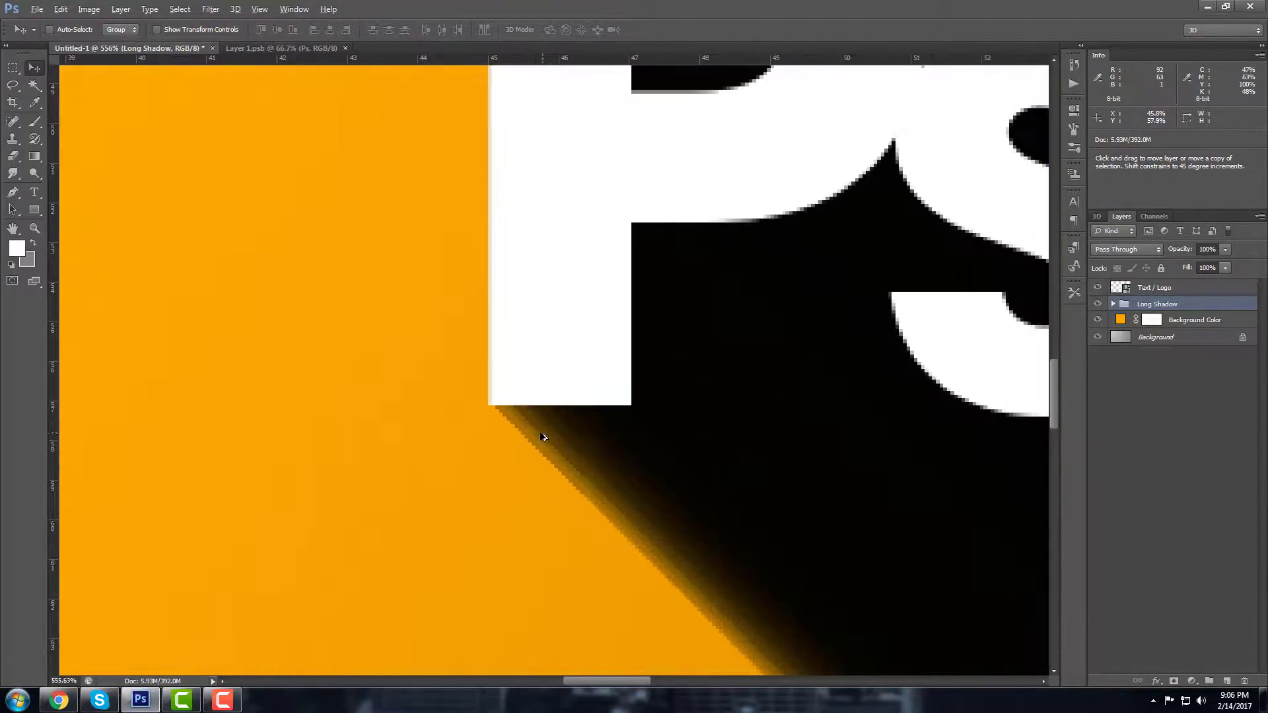
mouse_move(543, 437)
left_mouse_down()
mouse_move(497, 435)
mouse_move(525, 435)
left_mouse_up()
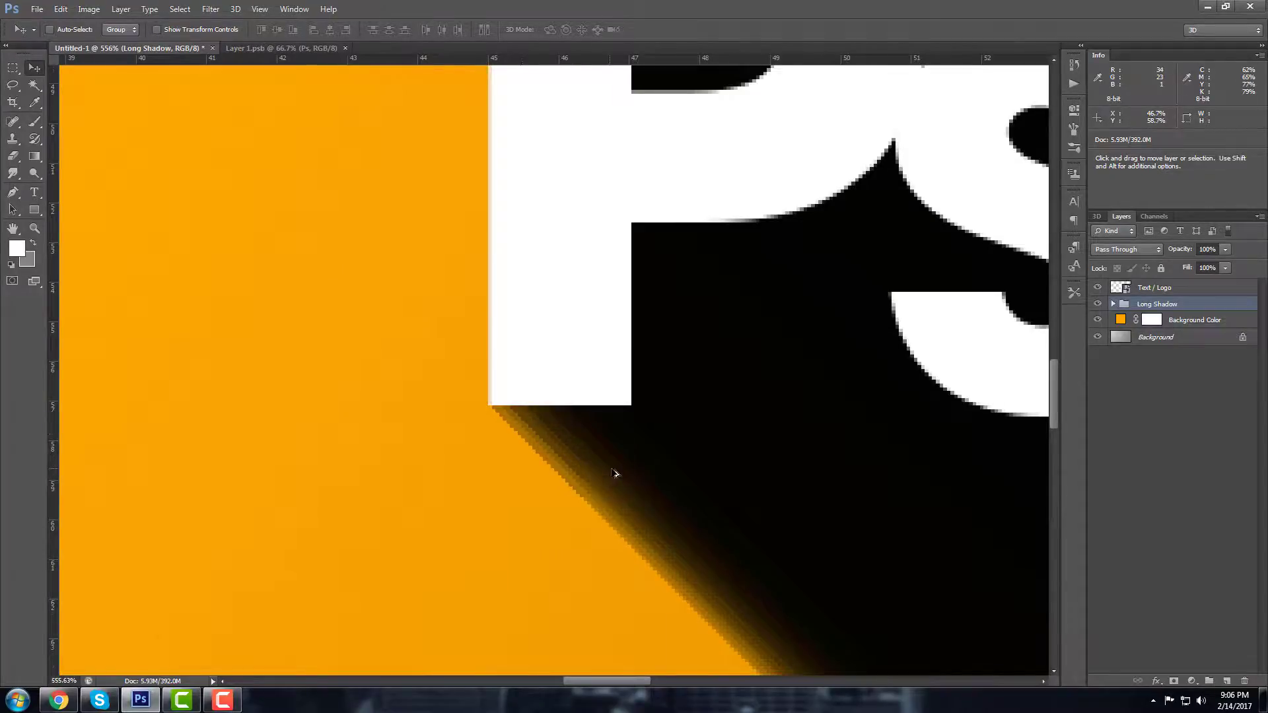
scroll(614, 473, "down", 6)
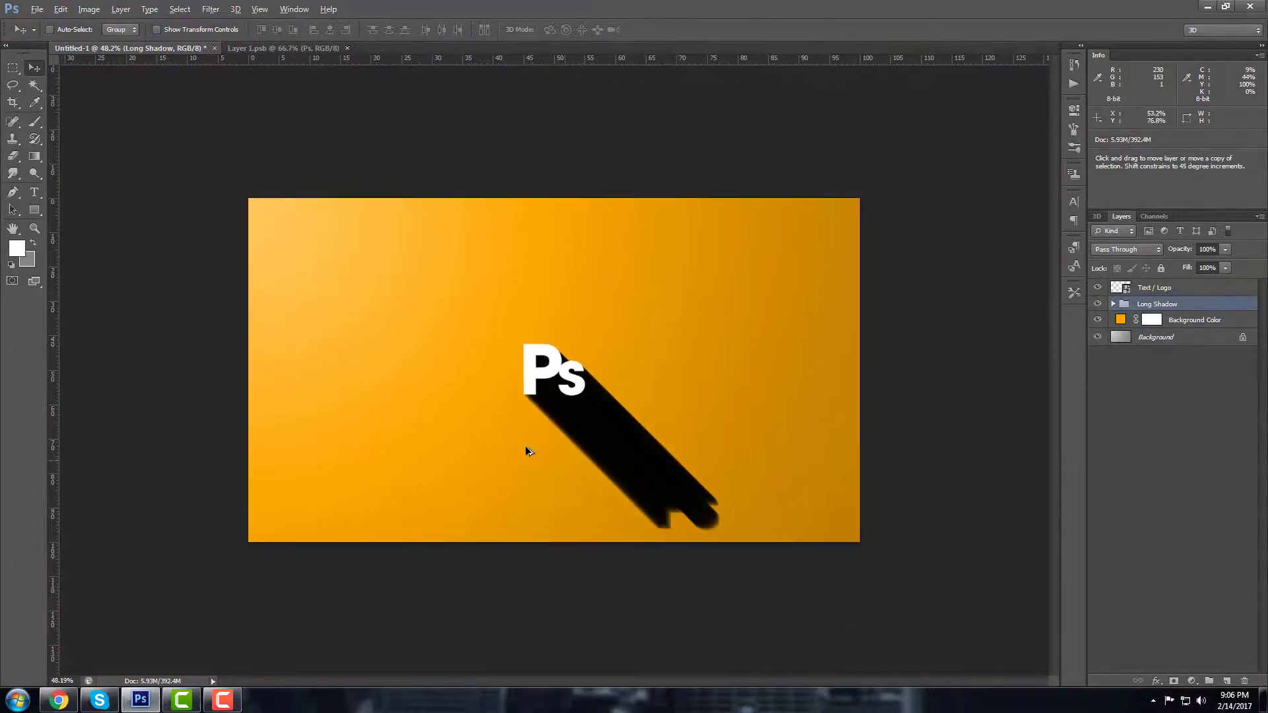
scroll(528, 451, "up", 2)
key("alt")
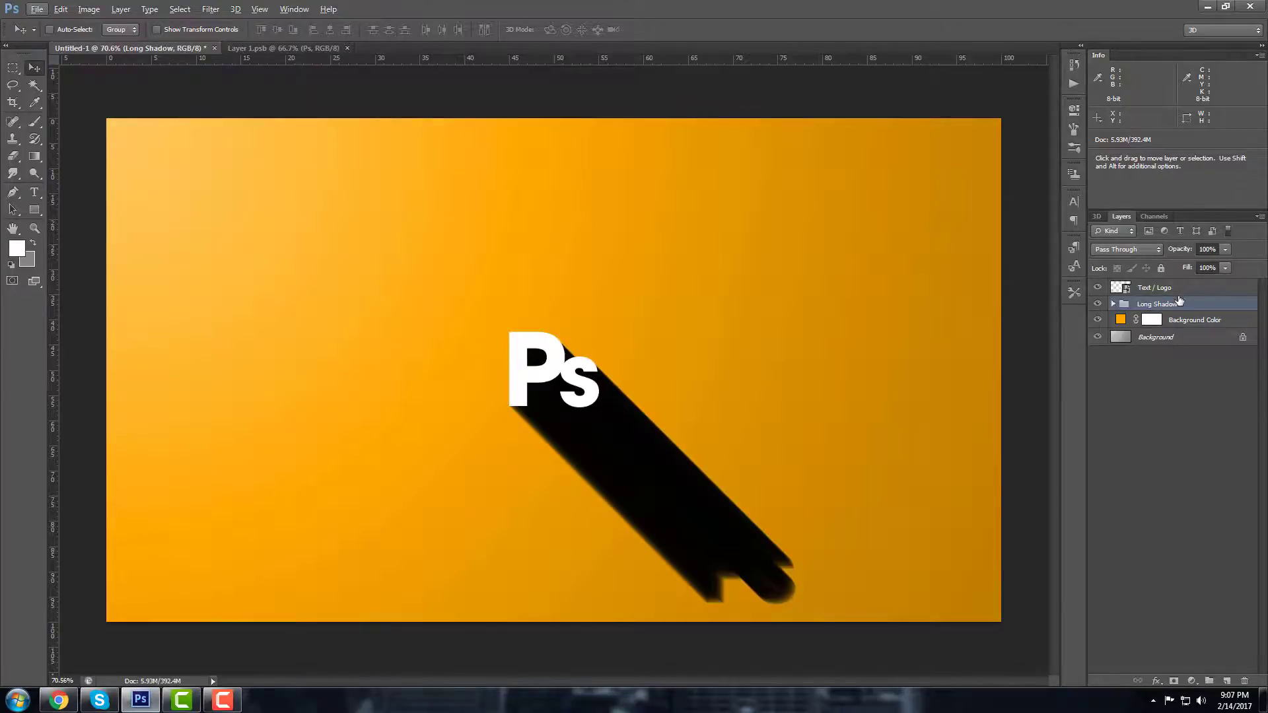
Step: Toggle the Long Shadow group's visibility and its layer list to compare the effect
left_click(1097, 303)
left_click(1097, 303)
left_click(1113, 304)
left_click(1113, 304)
left_click(1113, 304)
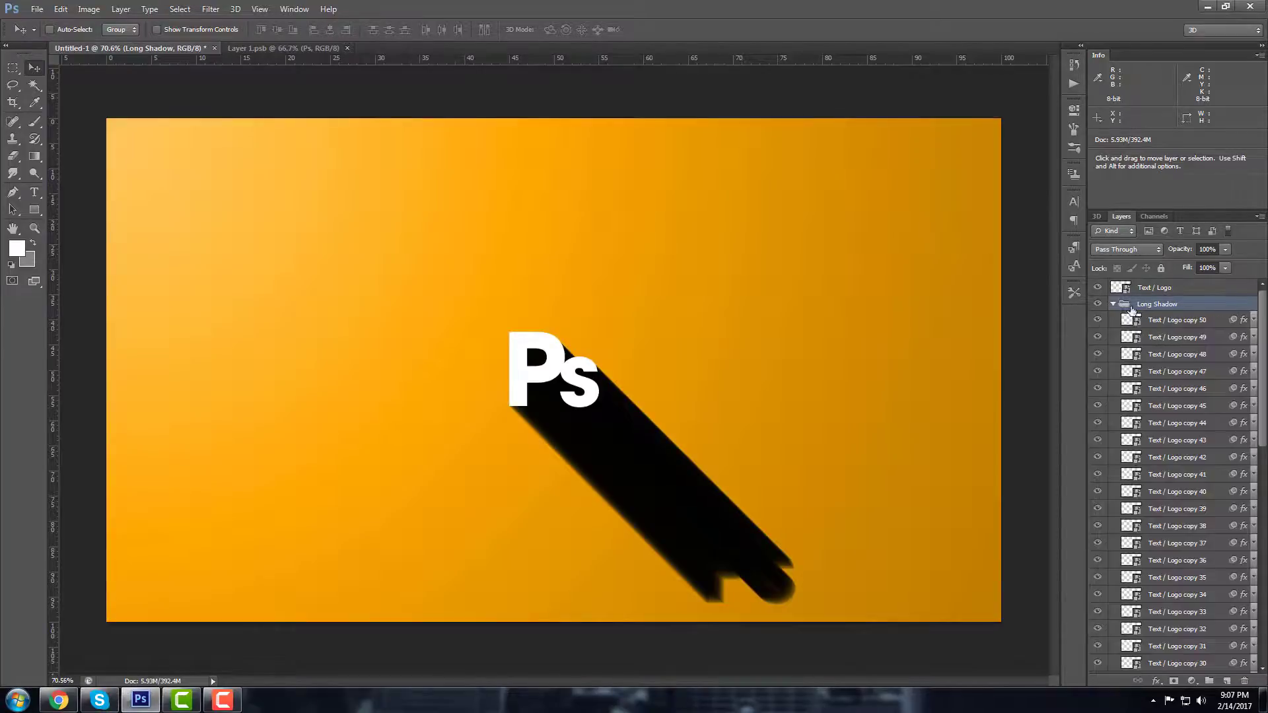
left_click(1113, 303)
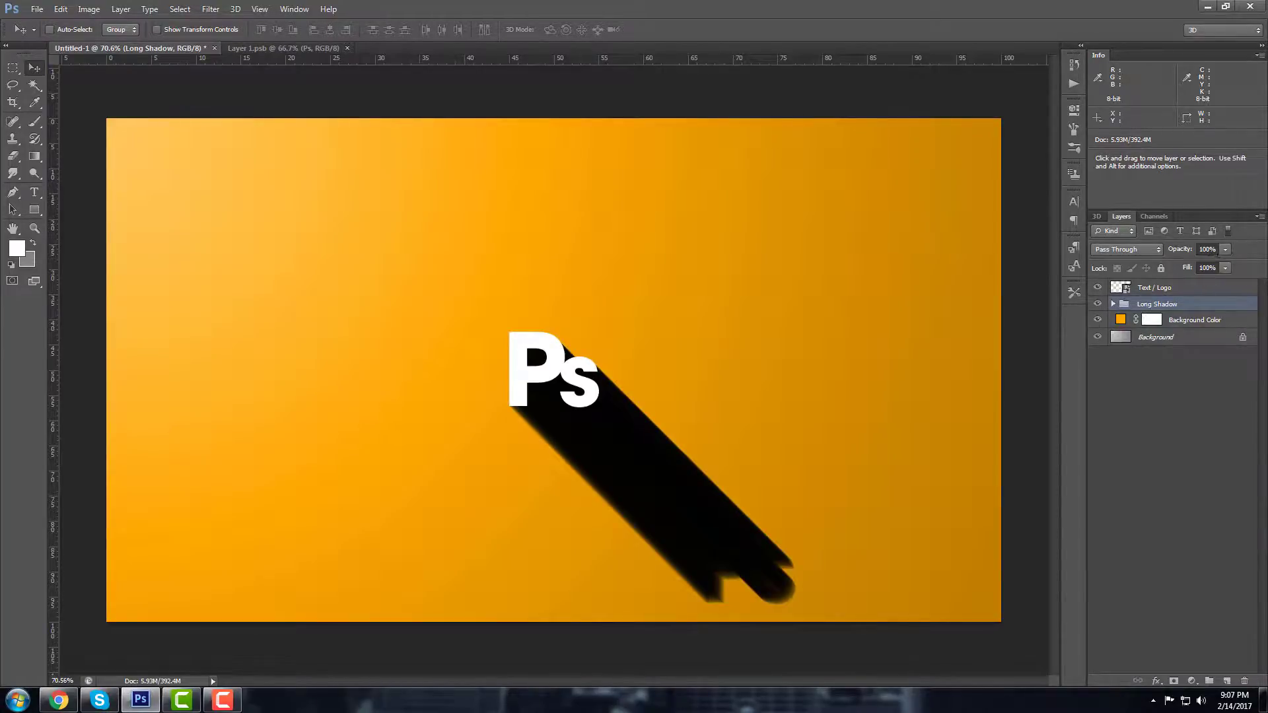
Step: Set the Long Shadow group's opacity to 40%, after first trying 30%
left_click(1208, 249)
type("30")
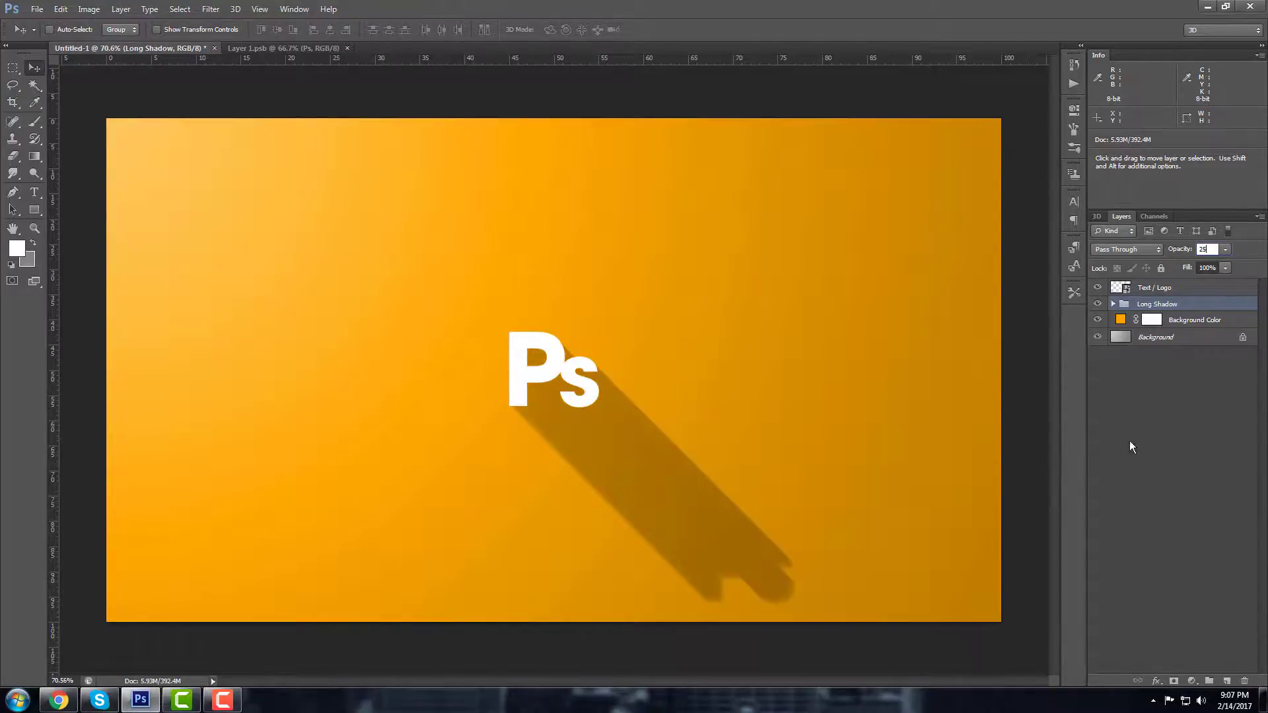
left_click(1150, 438)
left_click(1165, 302)
left_click(1206, 249)
type("40")
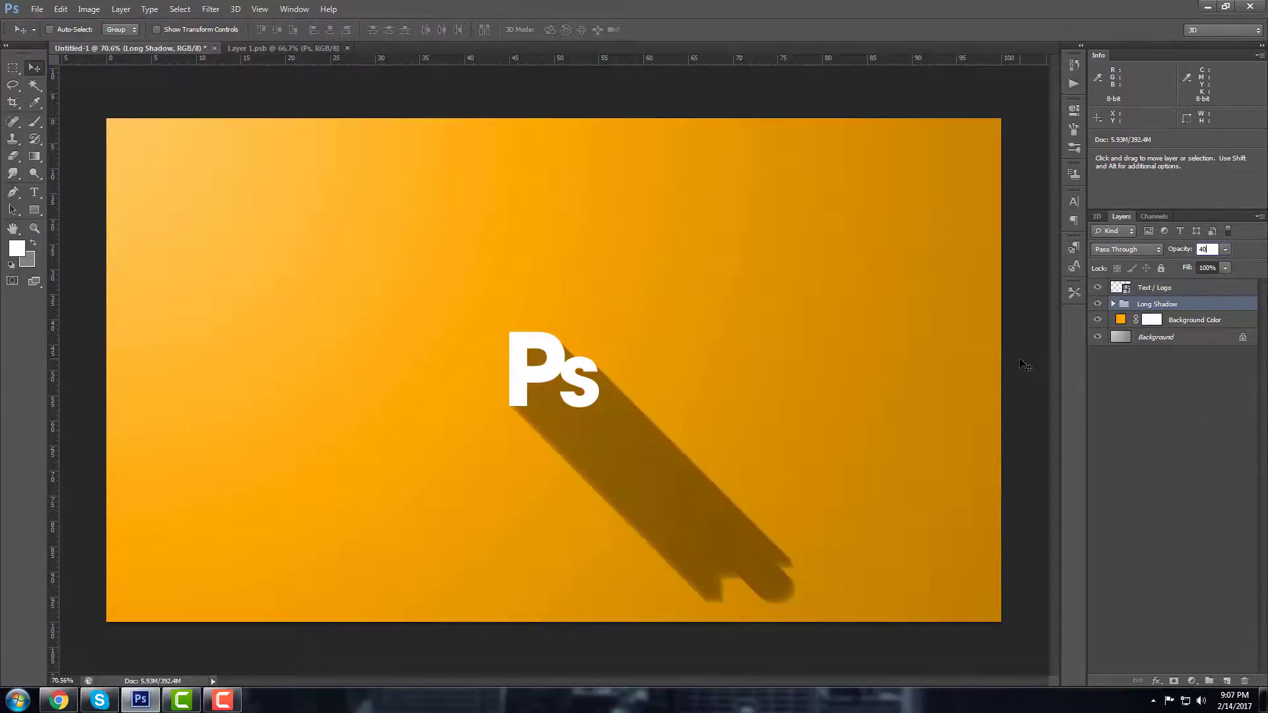
left_click(1090, 429)
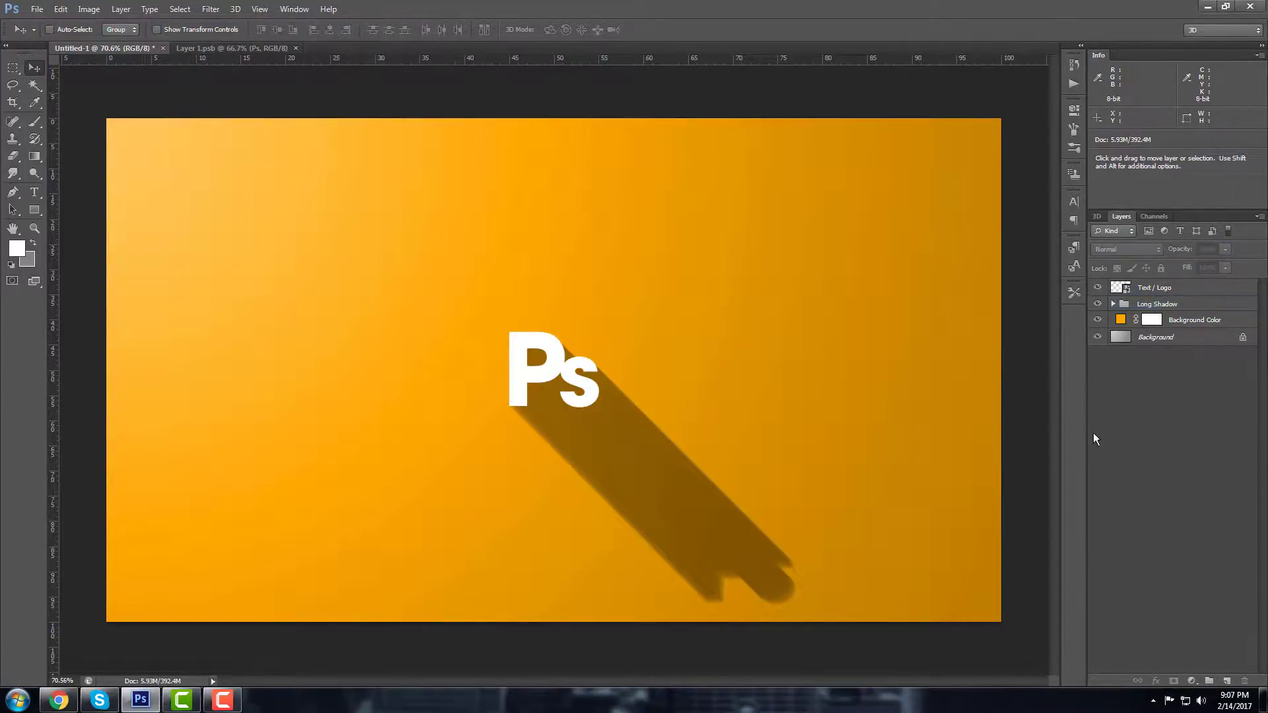
left_click(1169, 305)
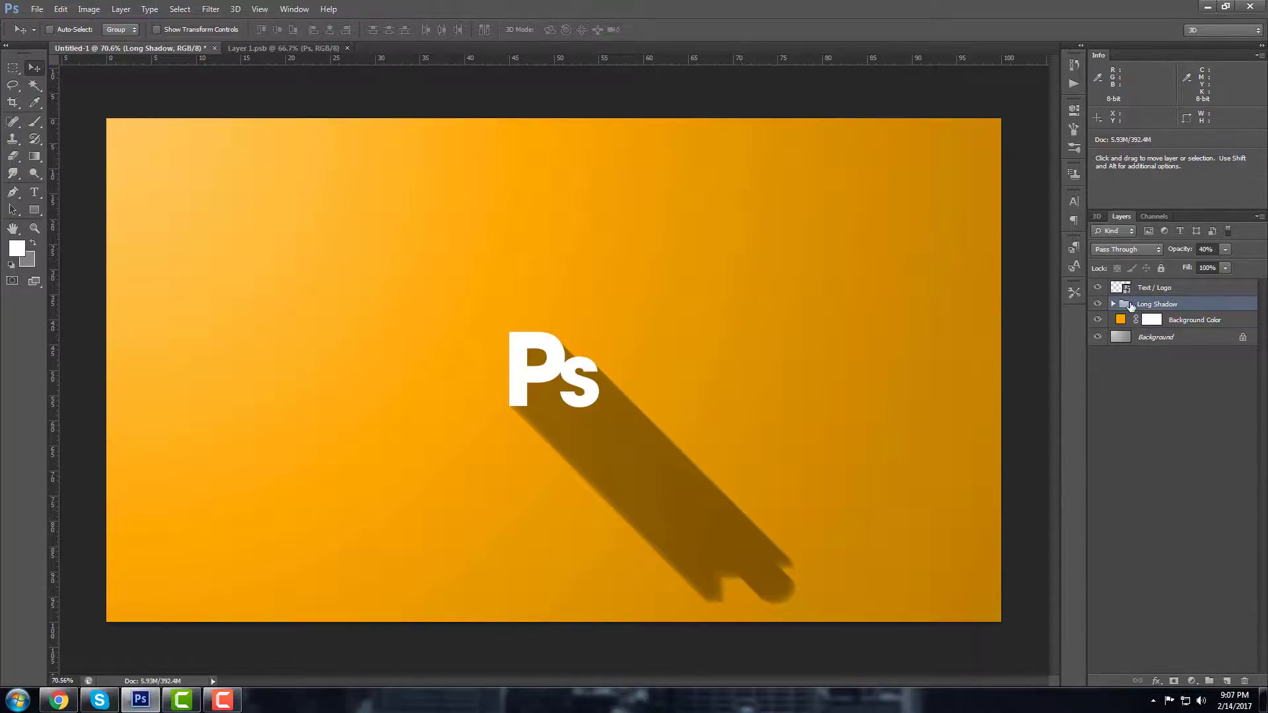
Step: Add a layer mask to the Long Shadow group and draw a vertical gradient on it
left_click(1173, 681)
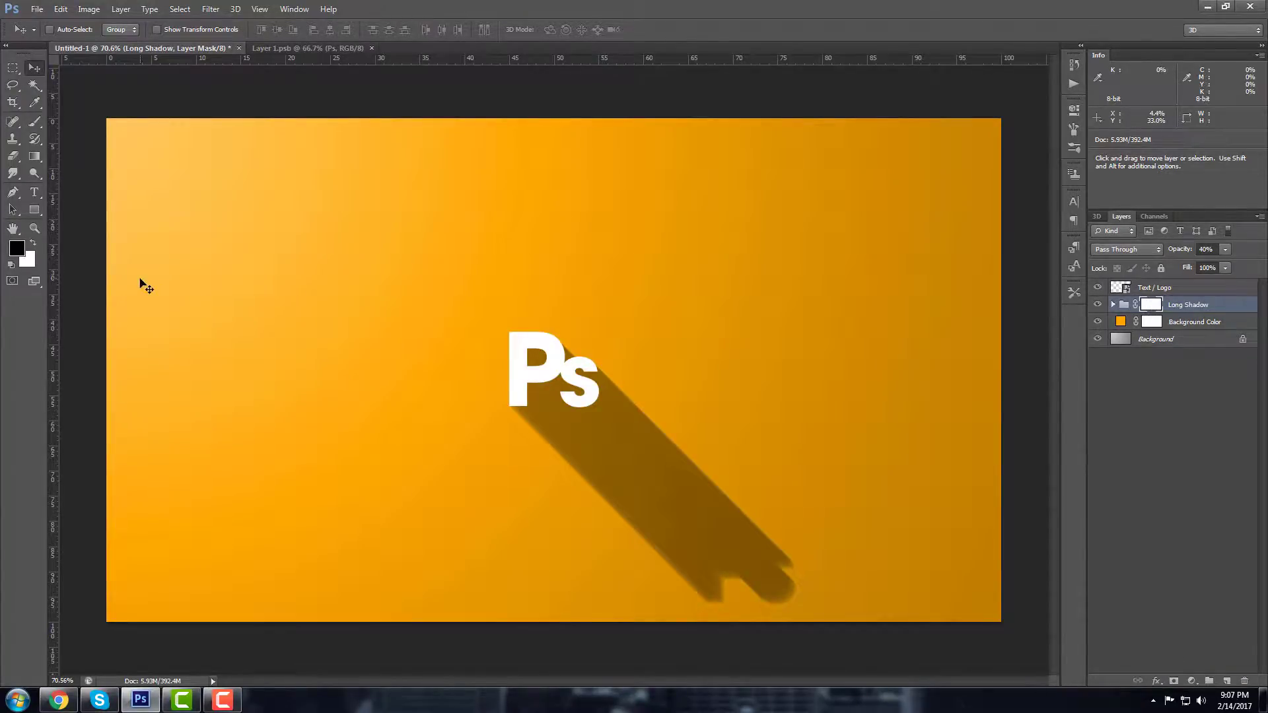
left_click(34, 156)
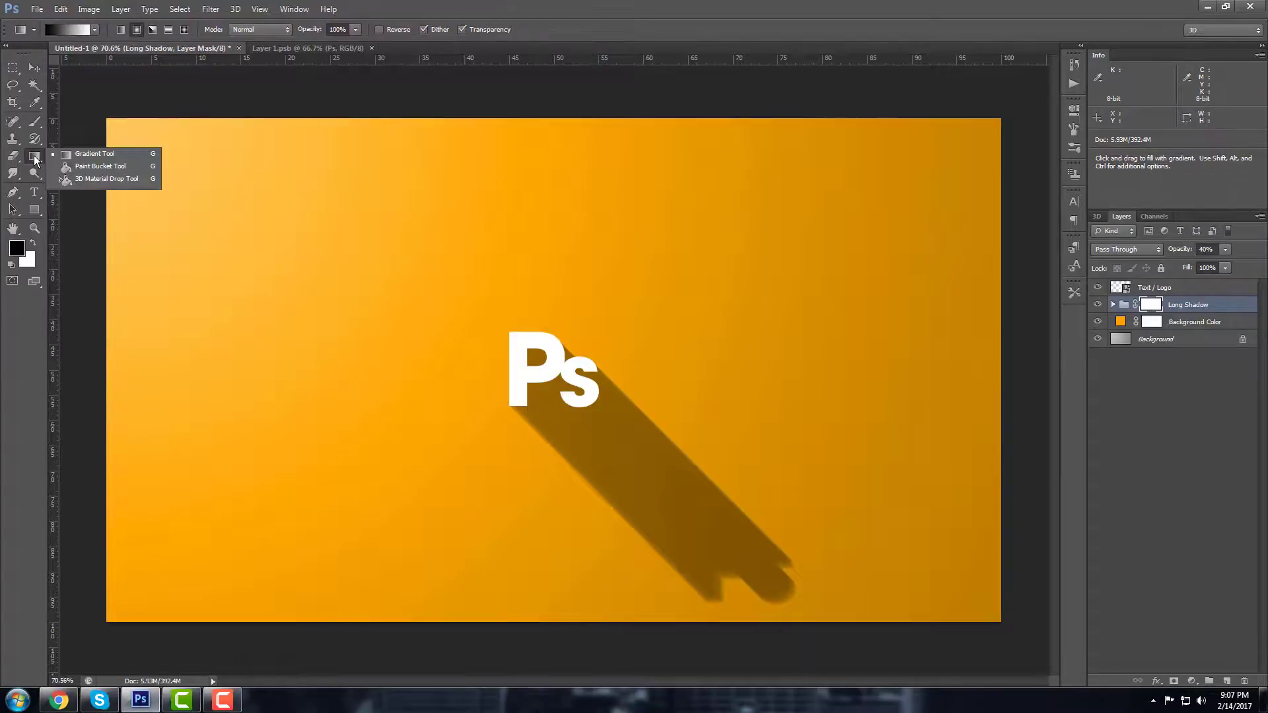
left_click(74, 156)
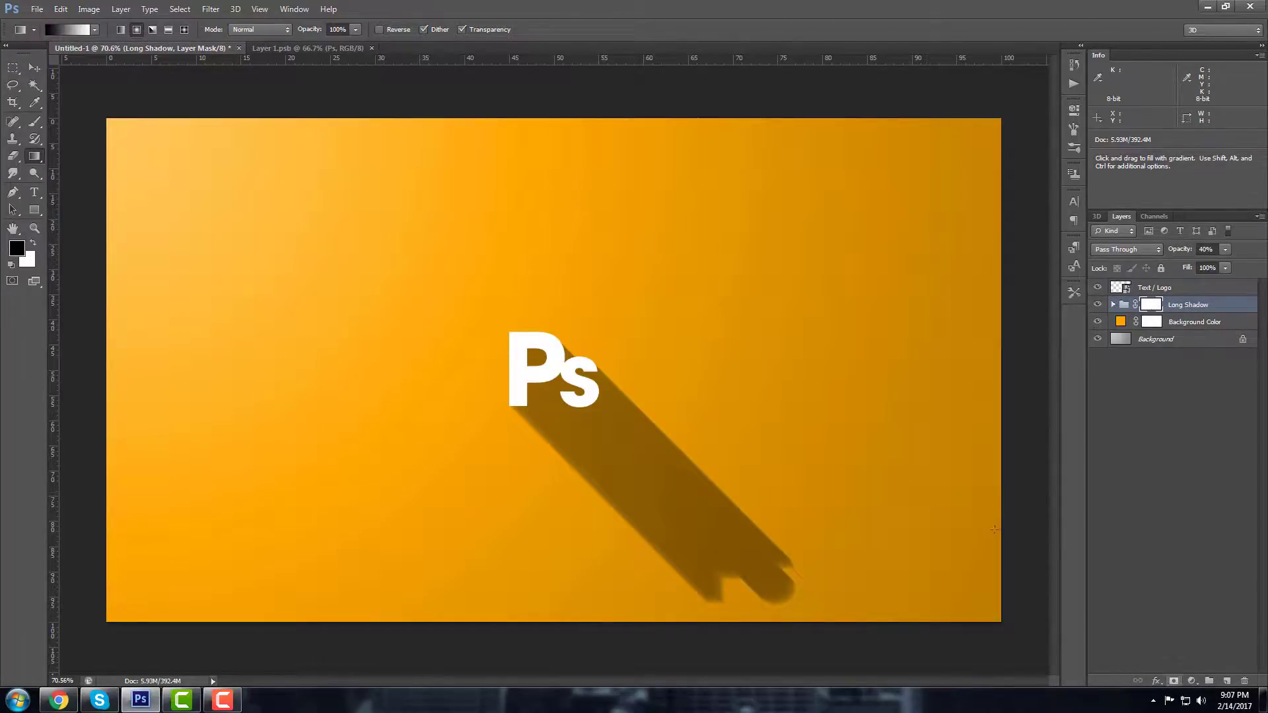
left_click_drag(555, 549, 566, 367)
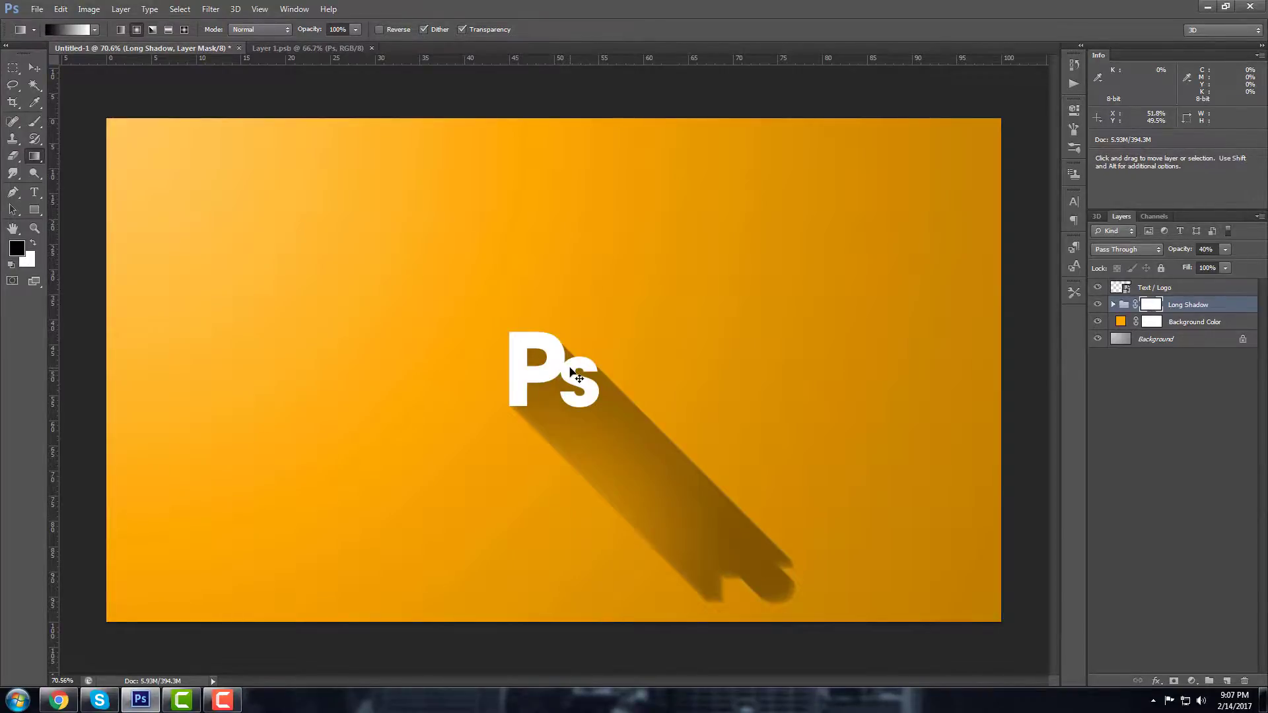
key("ctrl+z")
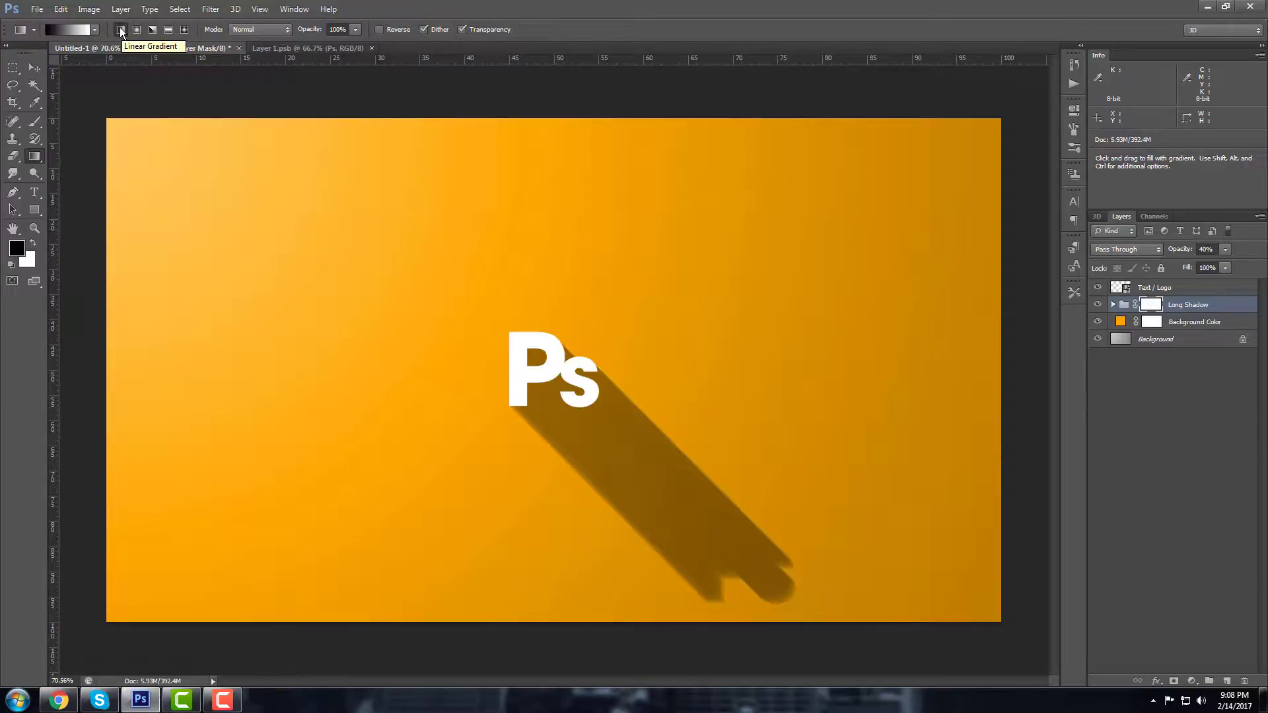
key("shift")
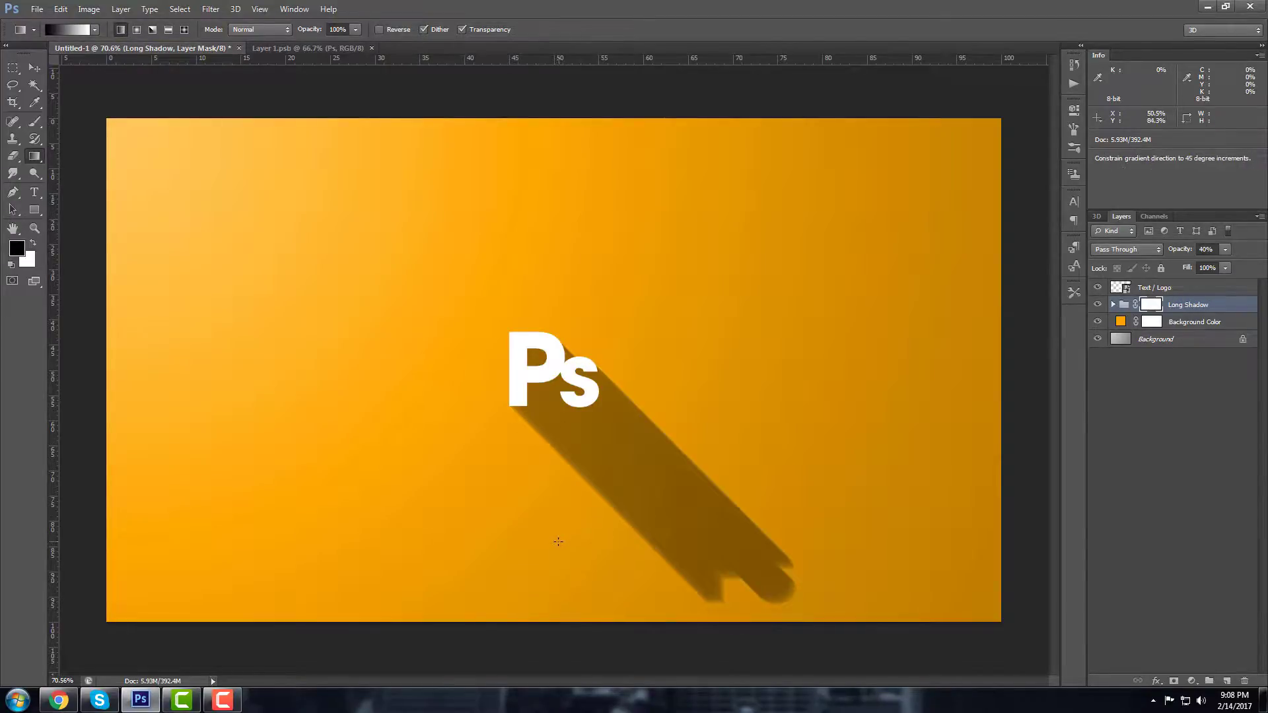
left_click_drag(557, 551, 566, 331)
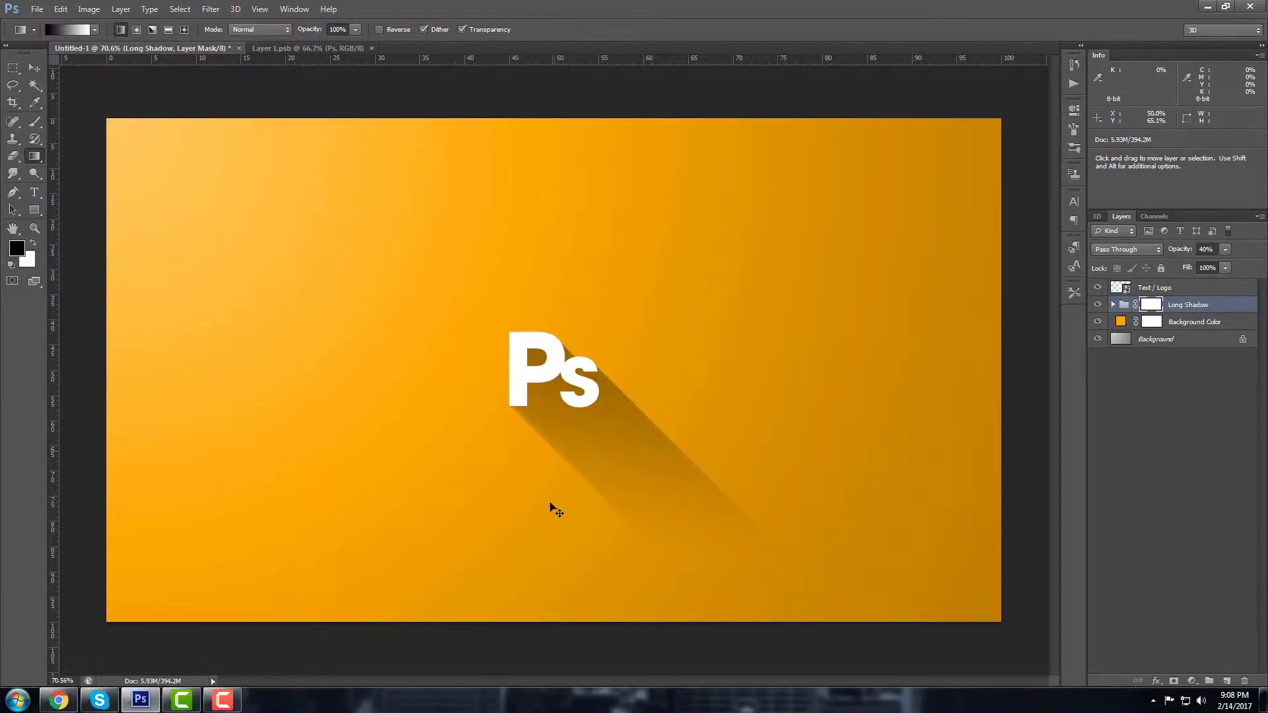
Step: Redraw the mask gradient several times until the shadow fades out toward its tip
key("ctrl+z")
left_click_drag(575, 580, 591, 370)
key("ctrl+z")
left_click_drag(590, 534, 591, 461)
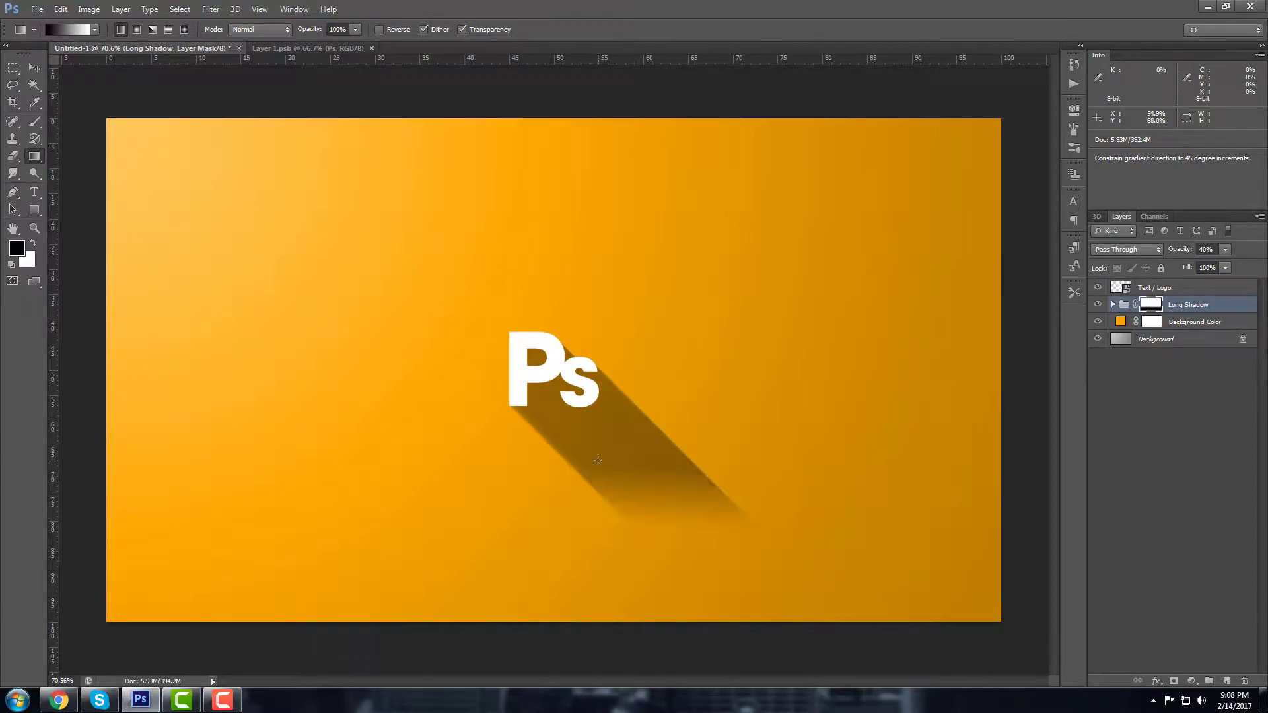
key("ctrl+z")
left_click_drag(579, 540, 596, 417)
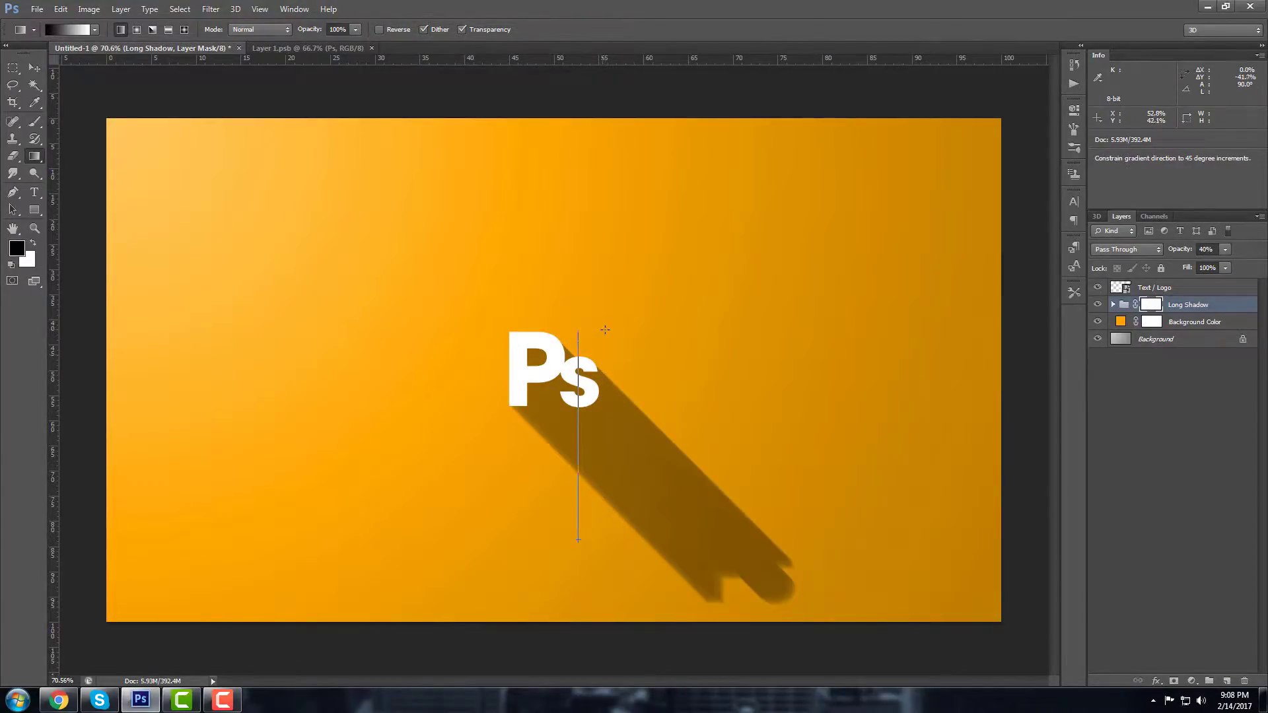
left_click_drag(604, 330, 603, 332)
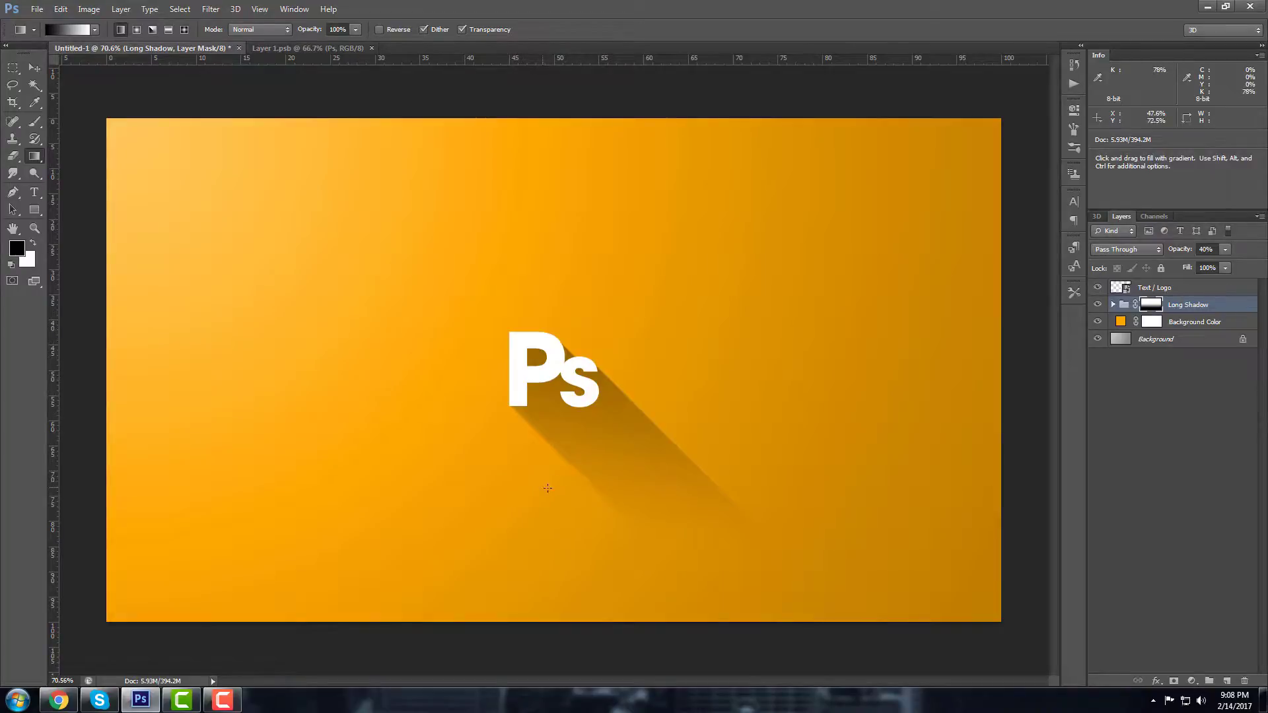
key("ctrl+z")
left_click_drag(589, 567, 599, 389)
Step: Zoom out to view the whole composition, then zoom back in
left_click(34, 228)
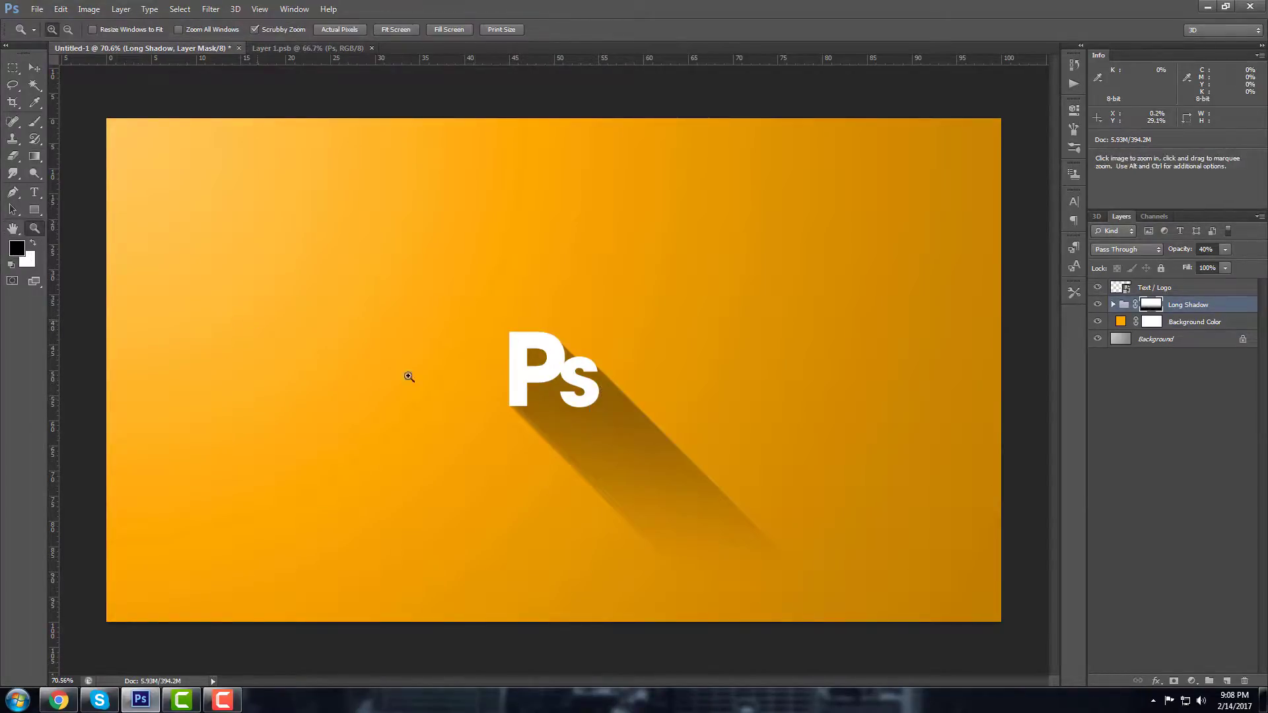
left_click(522, 416)
left_click(552, 419, "alt")
left_click(552, 419, "alt")
left_click(555, 430, "alt")
left_click(556, 436, "alt")
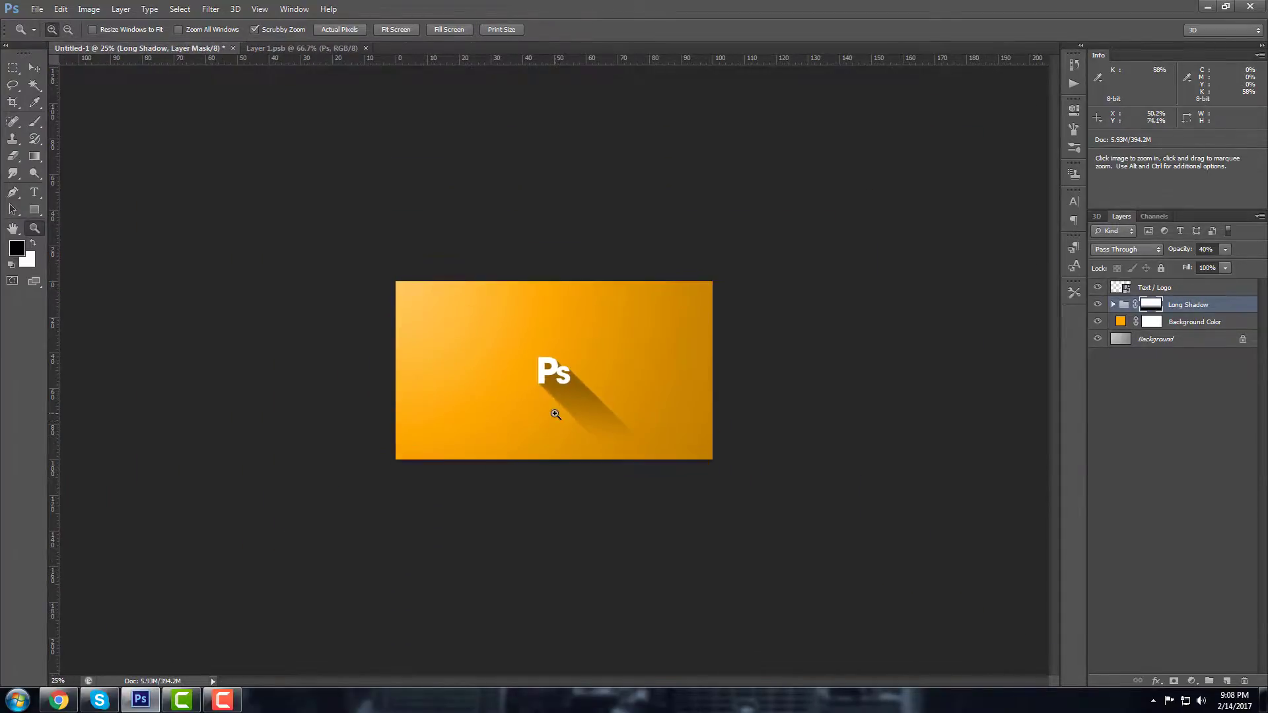
left_click(555, 414)
left_click(555, 416)
left_click(557, 431)
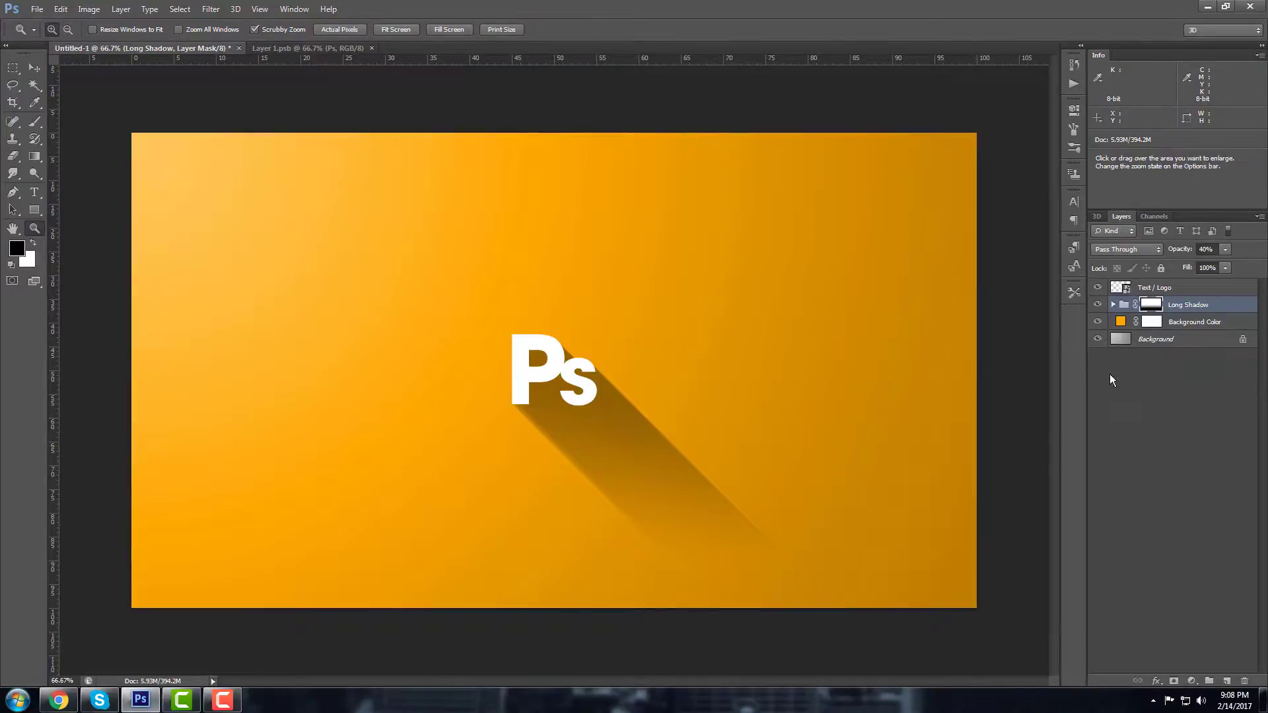
Step: Close the extra logo document and open the Text / Logo smart object's contents via Edit Contents
left_click(1123, 290)
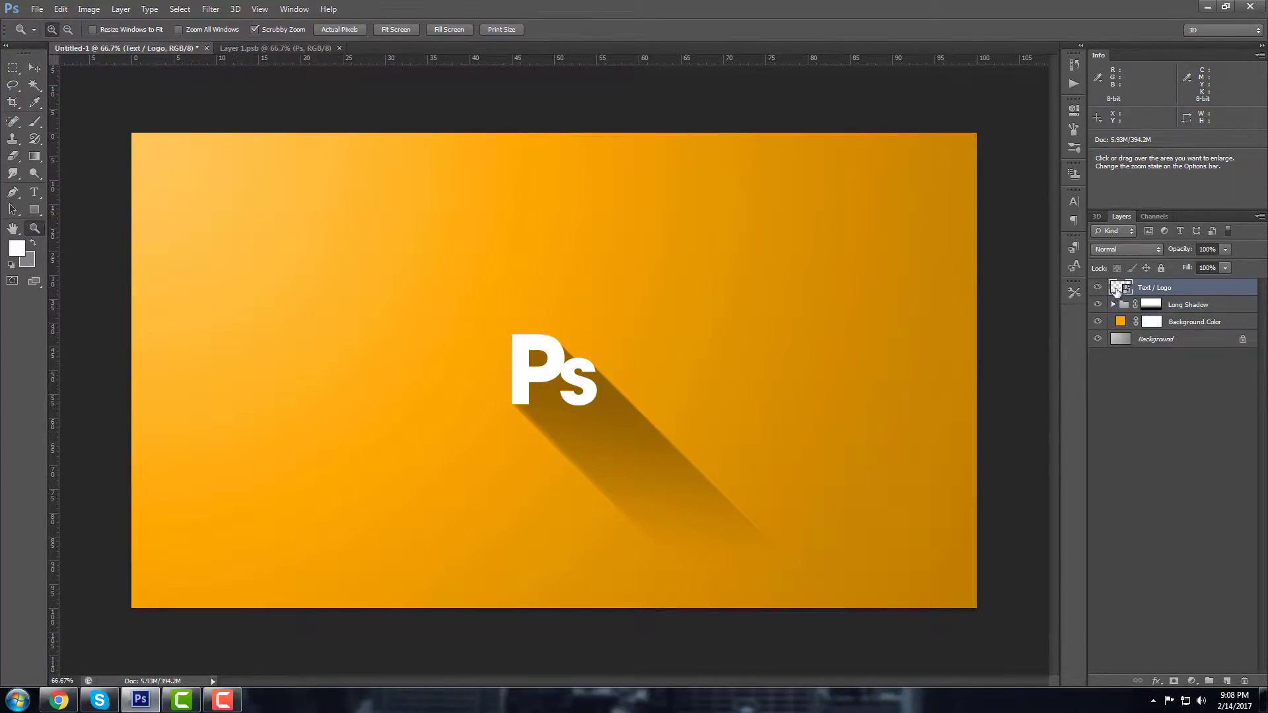
left_click(340, 47)
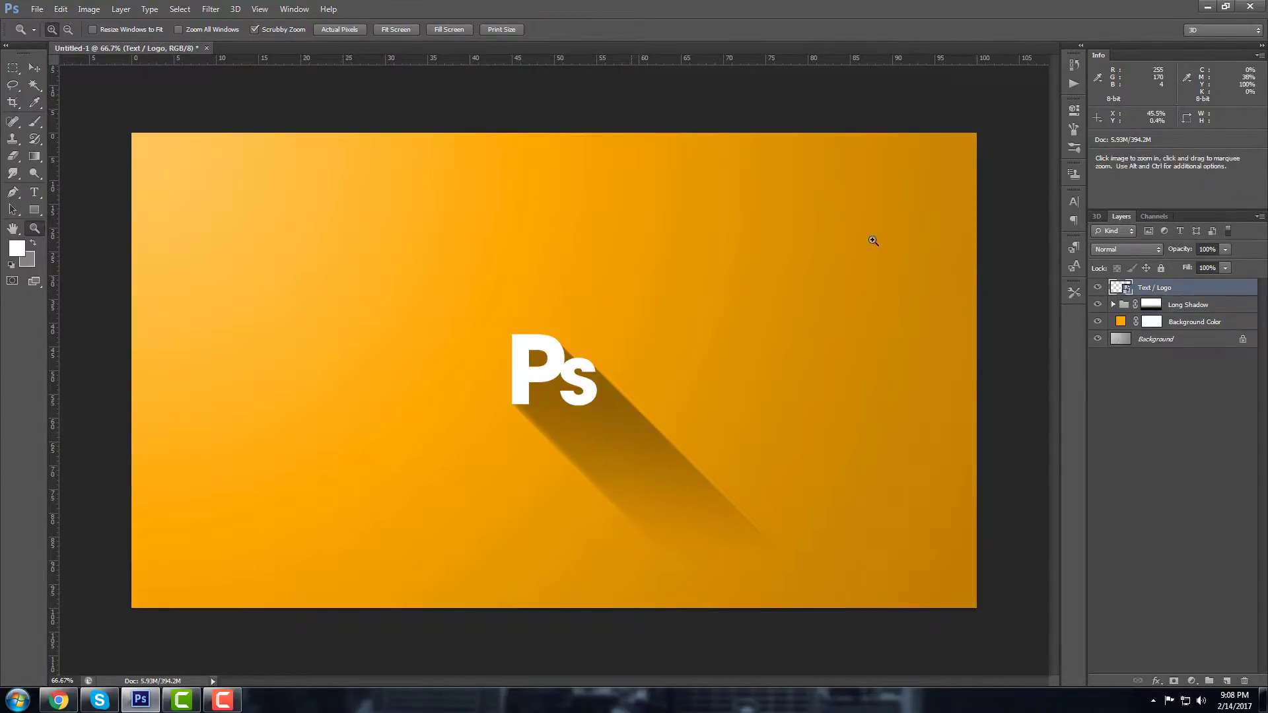
right_click(1190, 289)
left_click(1057, 264)
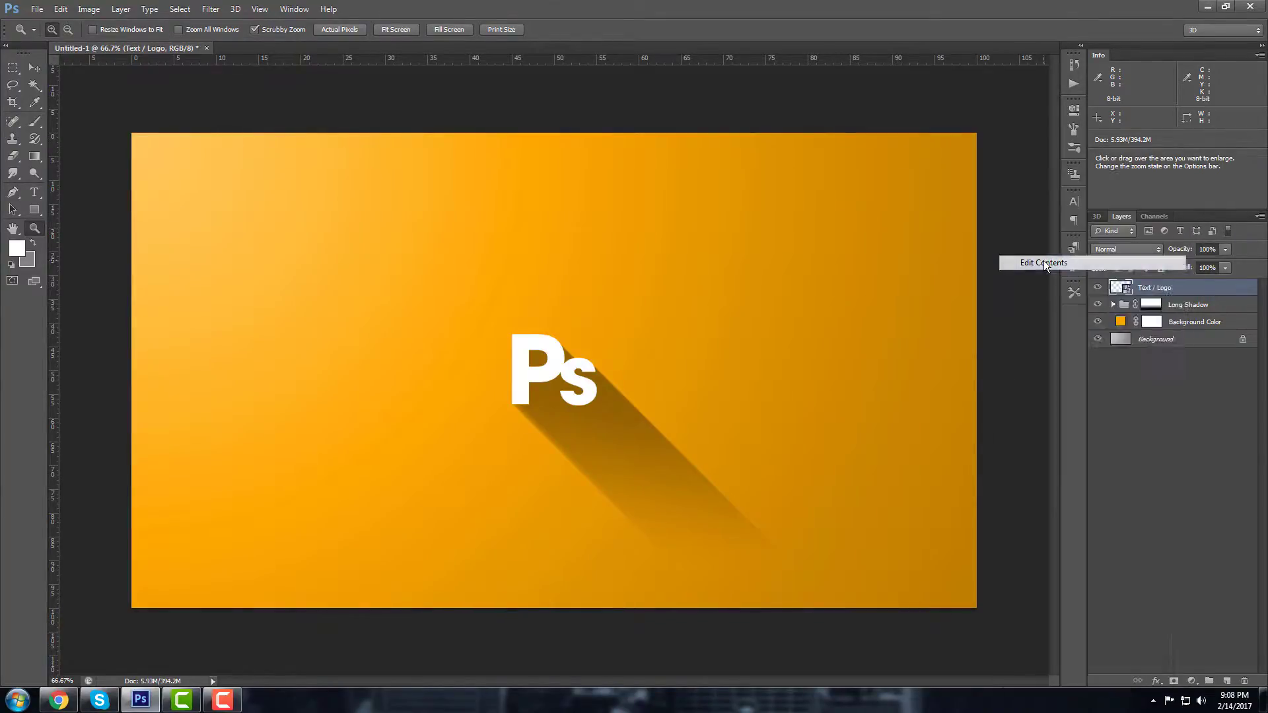
Step: Retype the logo text from 'Ps' to 'Ai' and commit it
left_click(34, 193)
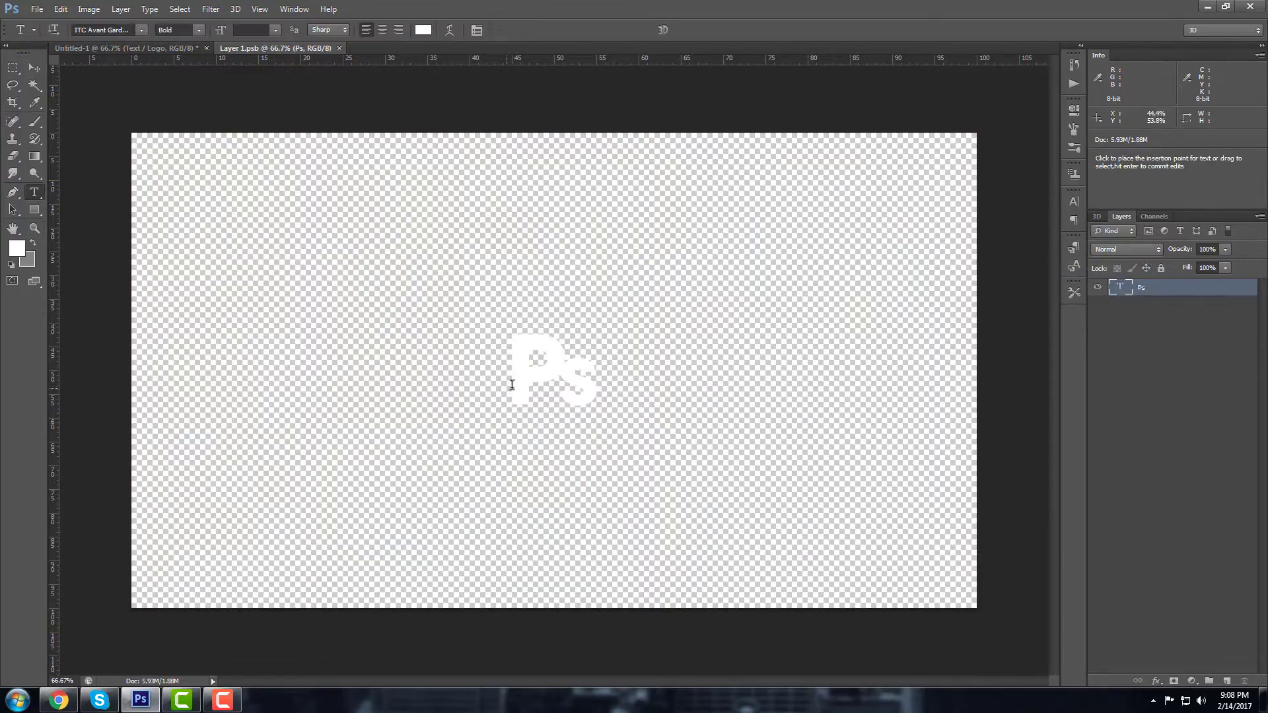
left_click_drag(558, 382, 481, 382)
type("A")
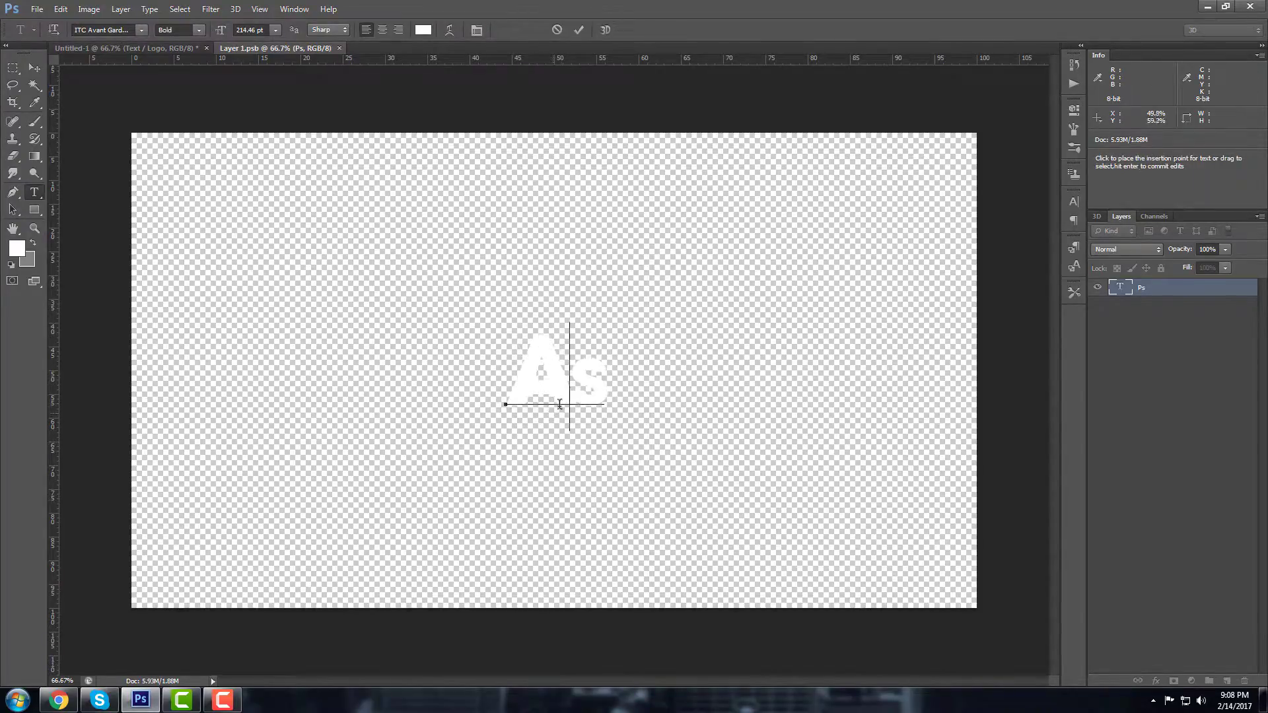
left_click_drag(569, 392, 605, 392)
type("i")
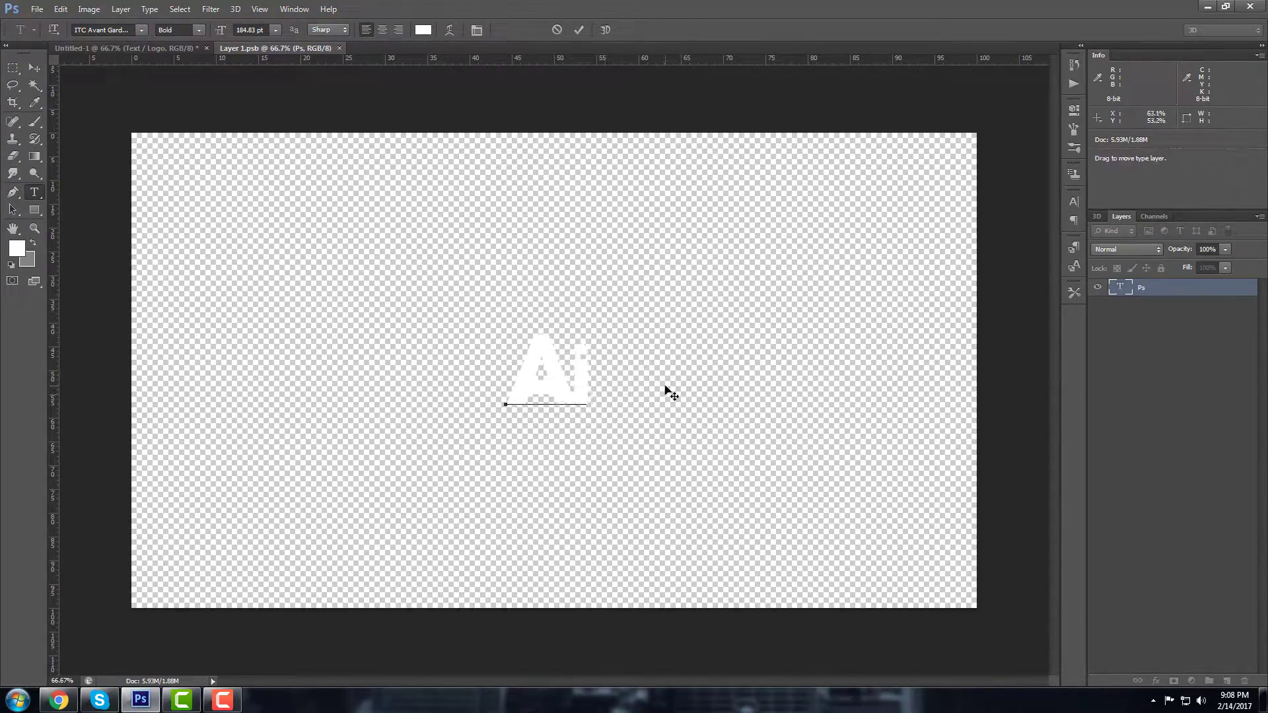
left_click(1160, 300)
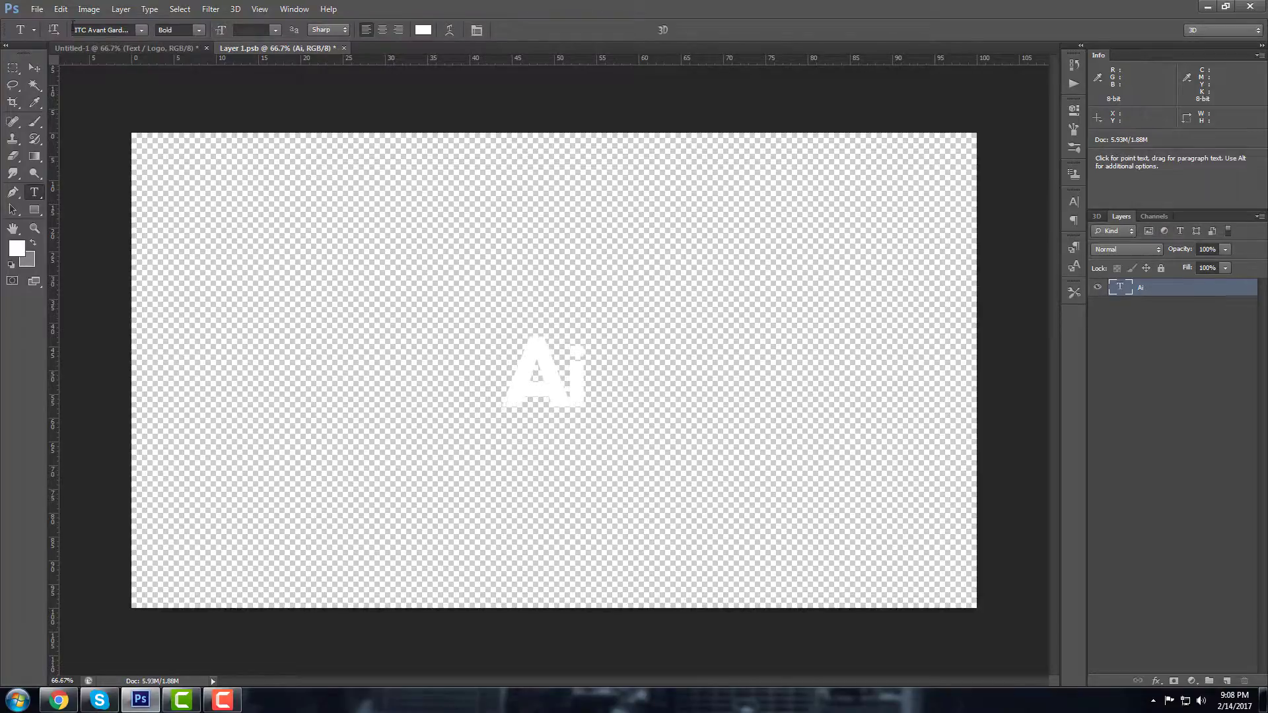
Step: Save the edited logo contents and return to the Untitled-1 composition
left_click(37, 10)
left_click(56, 155)
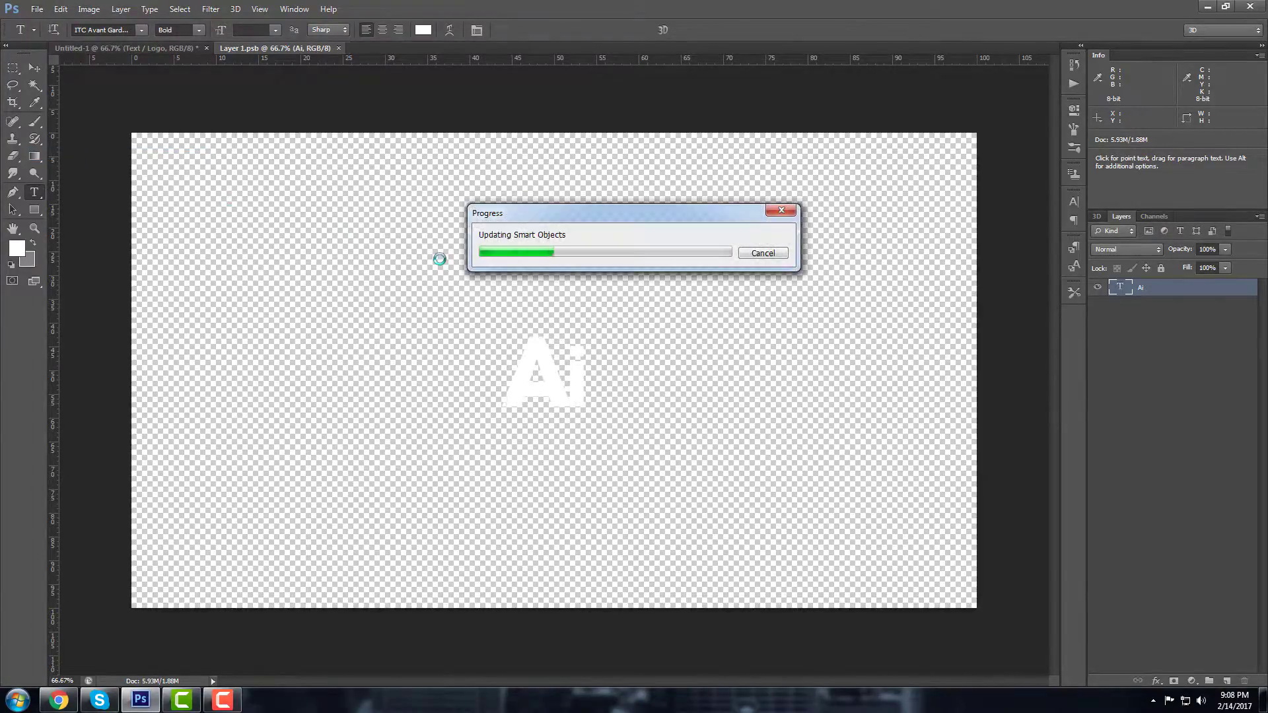
left_click(164, 49)
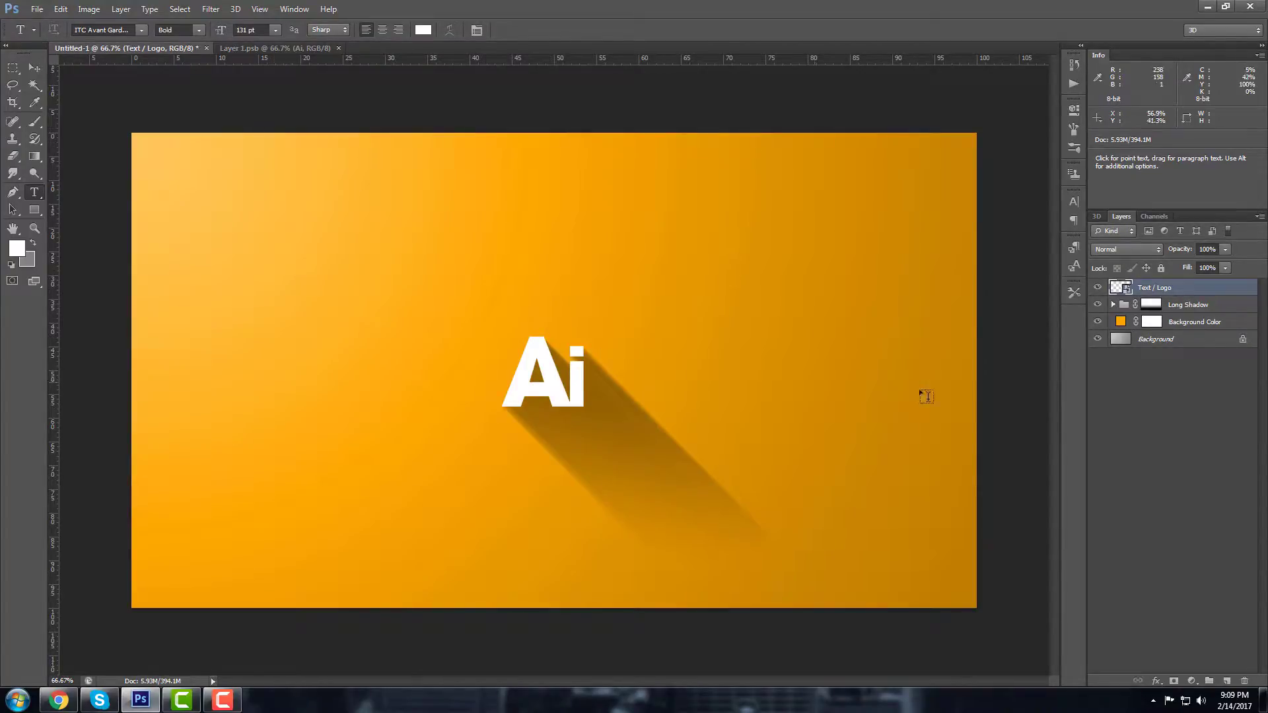
Step: In the logo contents document, replace the 'Ai' text with 'YouTube'
left_click(283, 48)
left_click_drag(581, 376, 454, 376)
type("T")
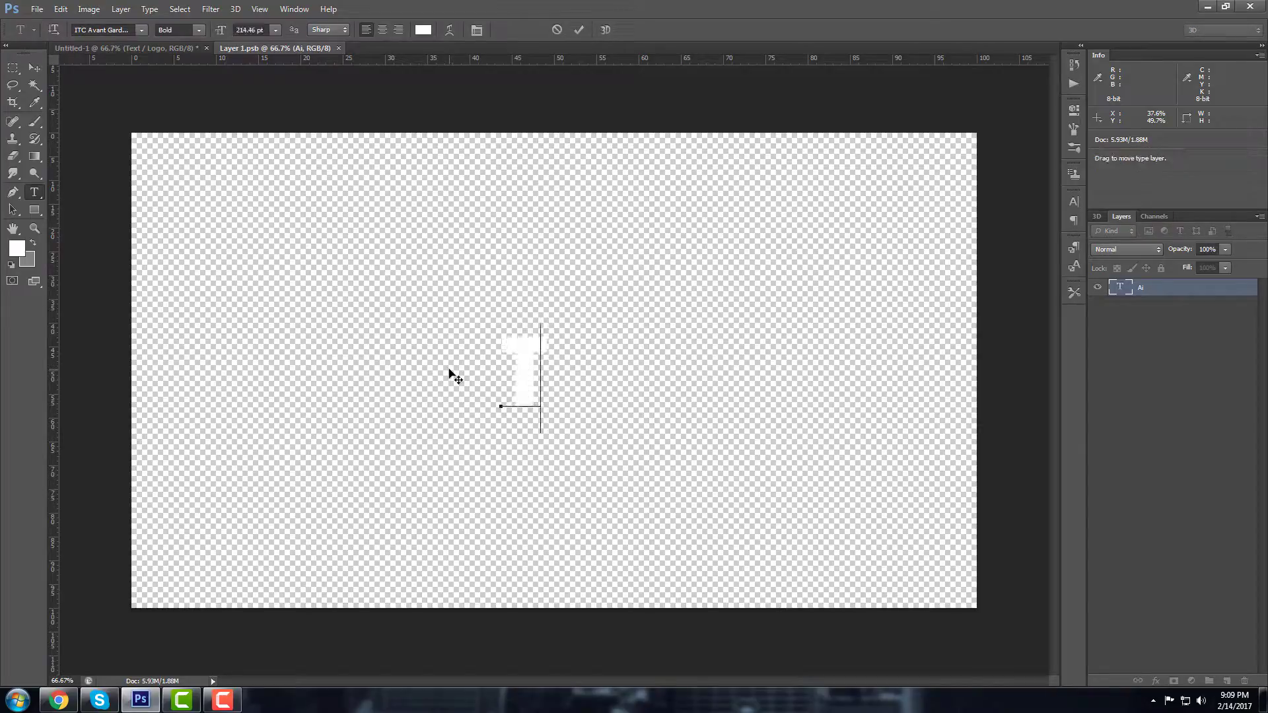
key("BackSpace")
type("You")
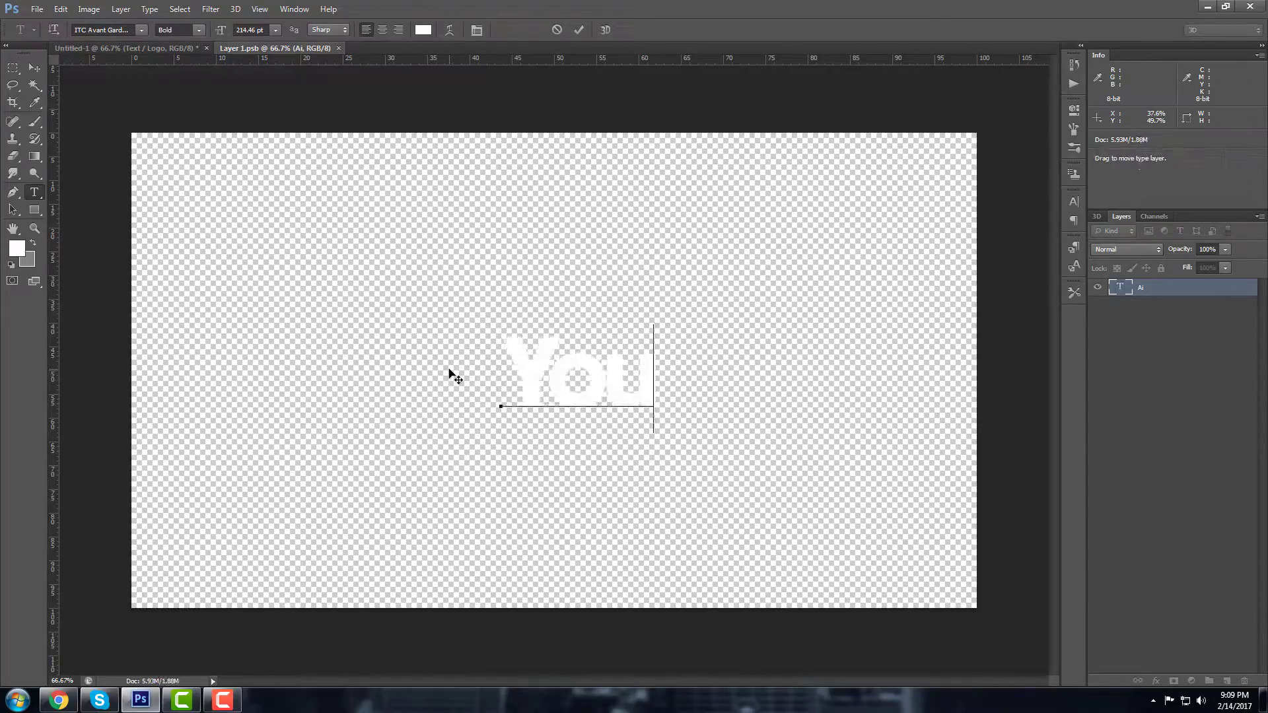
type("Tube")
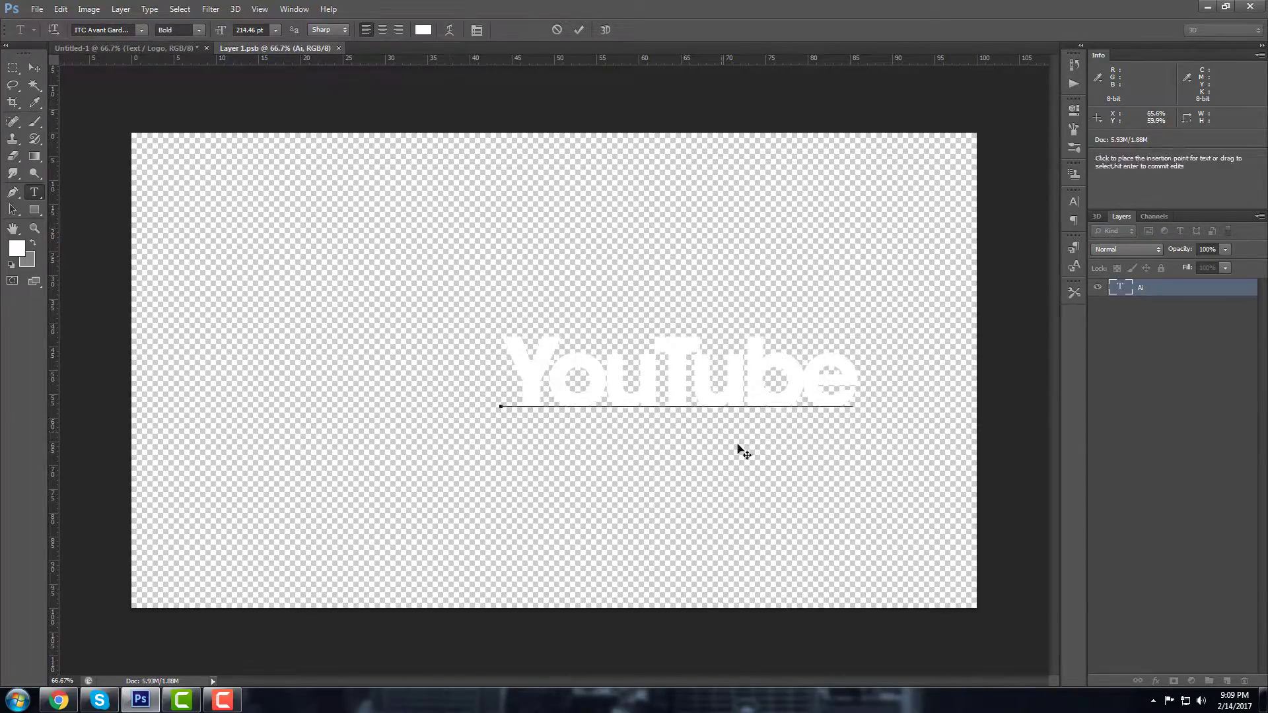
Step: Resize the YouTube text to 147.46 pt, centre it and commit
left_click_drag(857, 399, 447, 405)
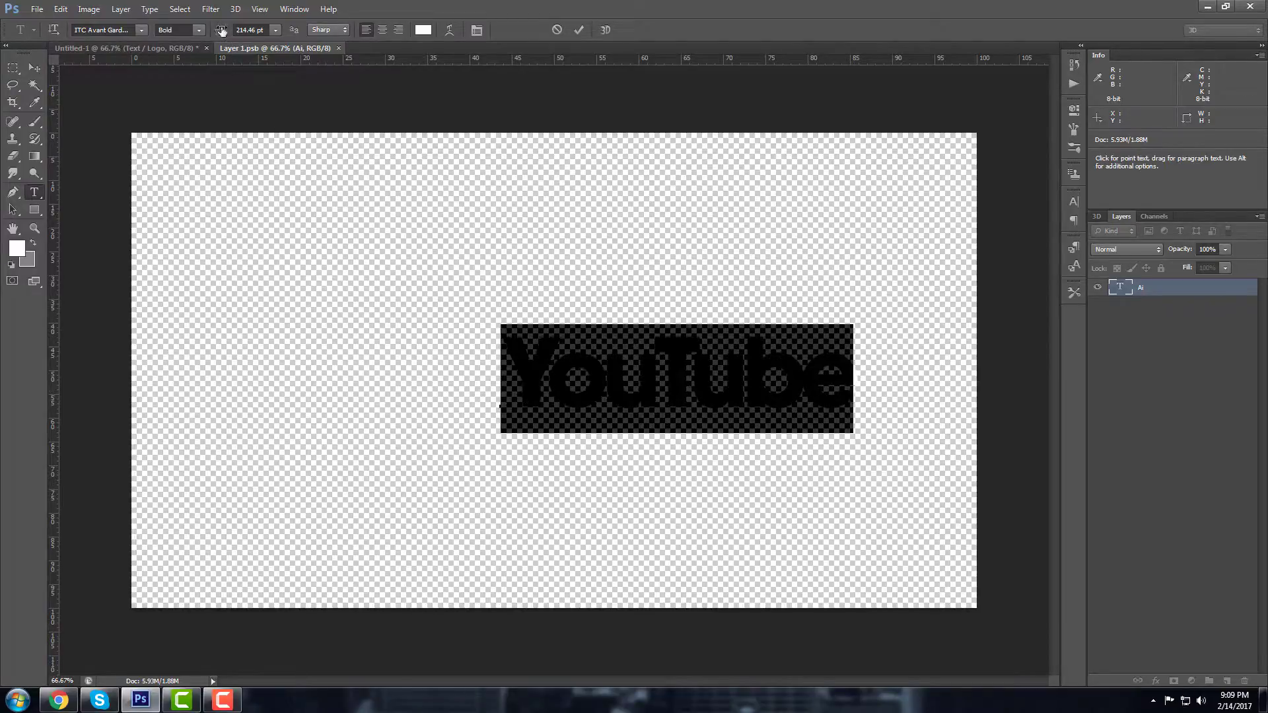
left_click_drag(221, 31, 188, 34)
left_click_drag(724, 440, 634, 421)
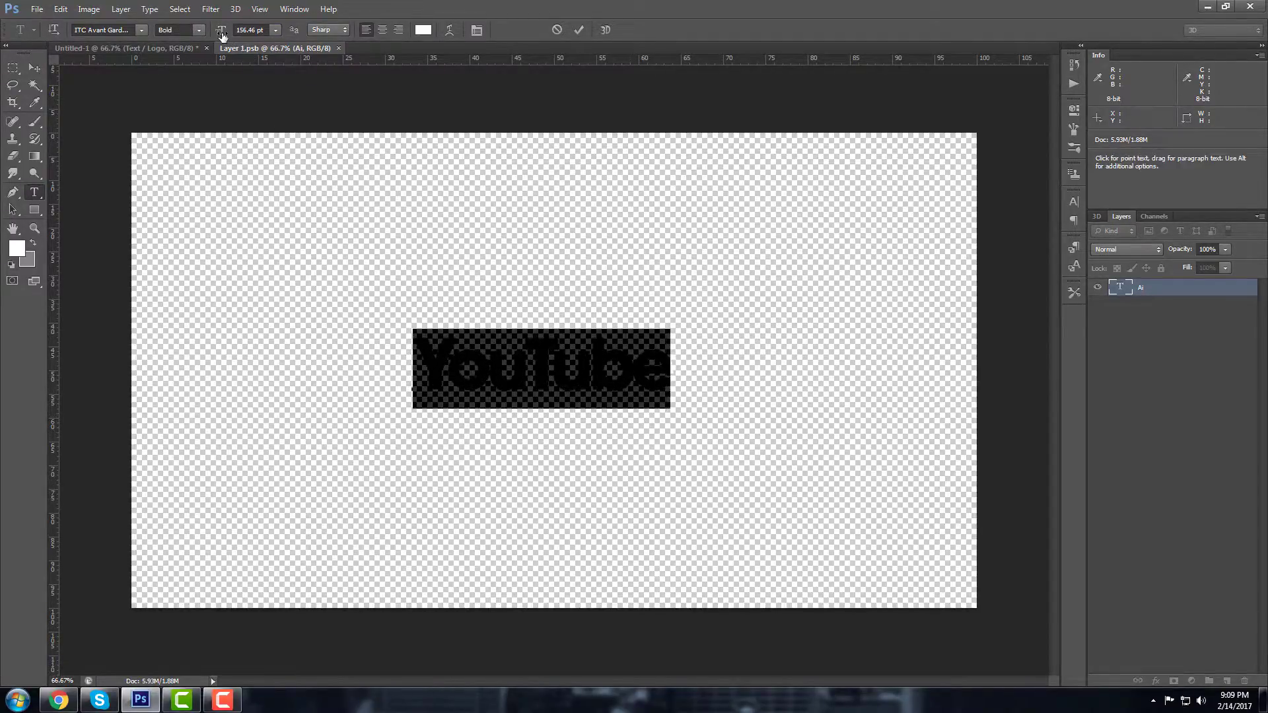
left_click_drag(222, 34, 216, 34)
left_click_drag(650, 302, 663, 305)
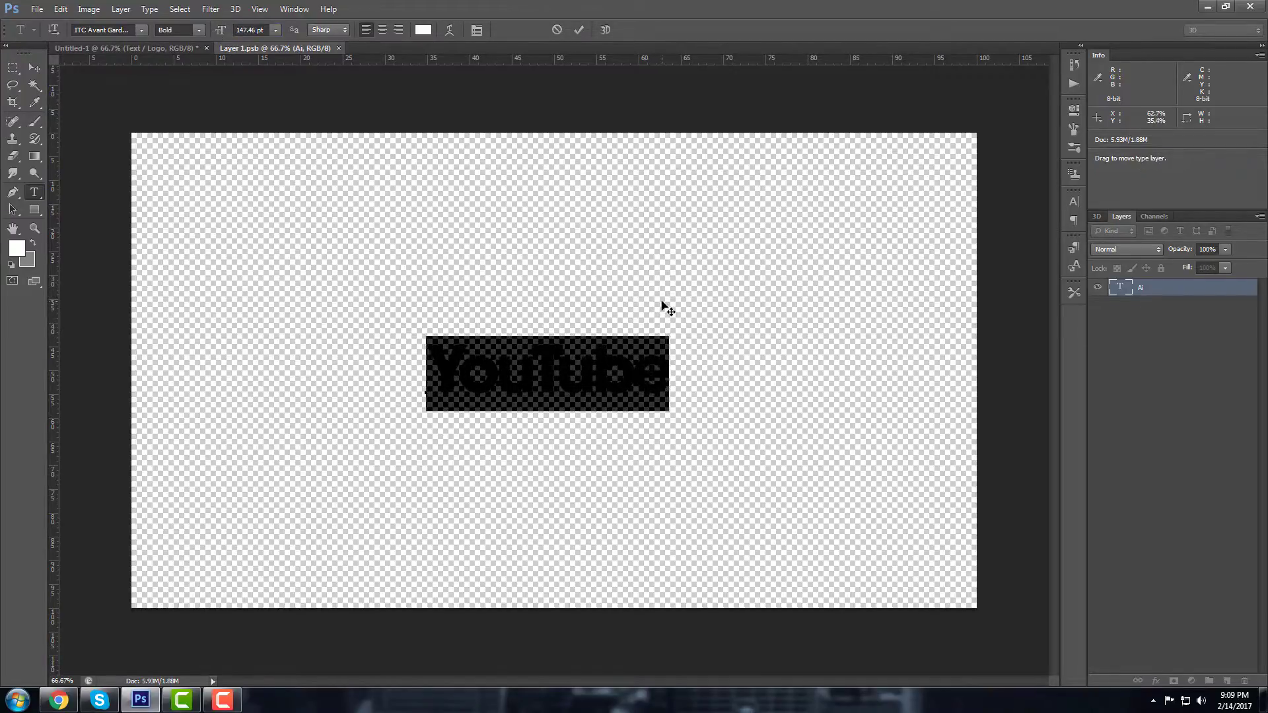
left_click(1197, 290)
Step: Save the logo contents and return to Untitled-1, selecting the Background Color layer
left_click(34, 10)
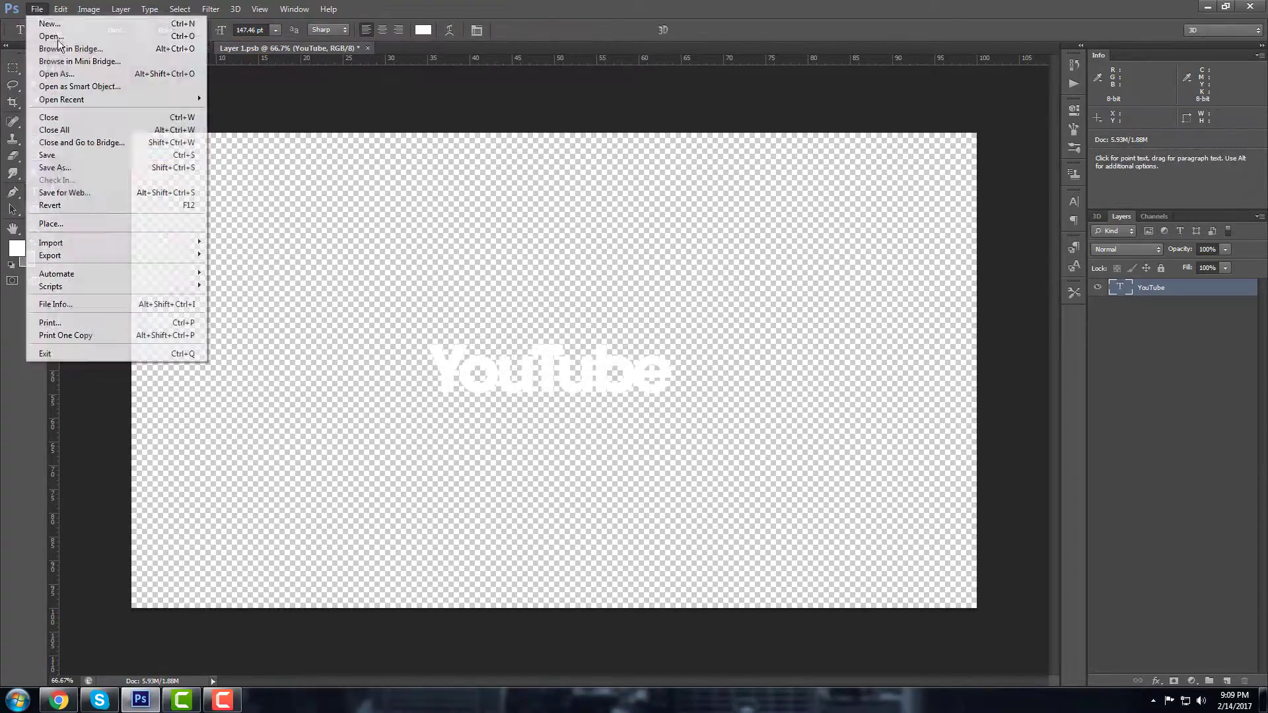
left_click(73, 155)
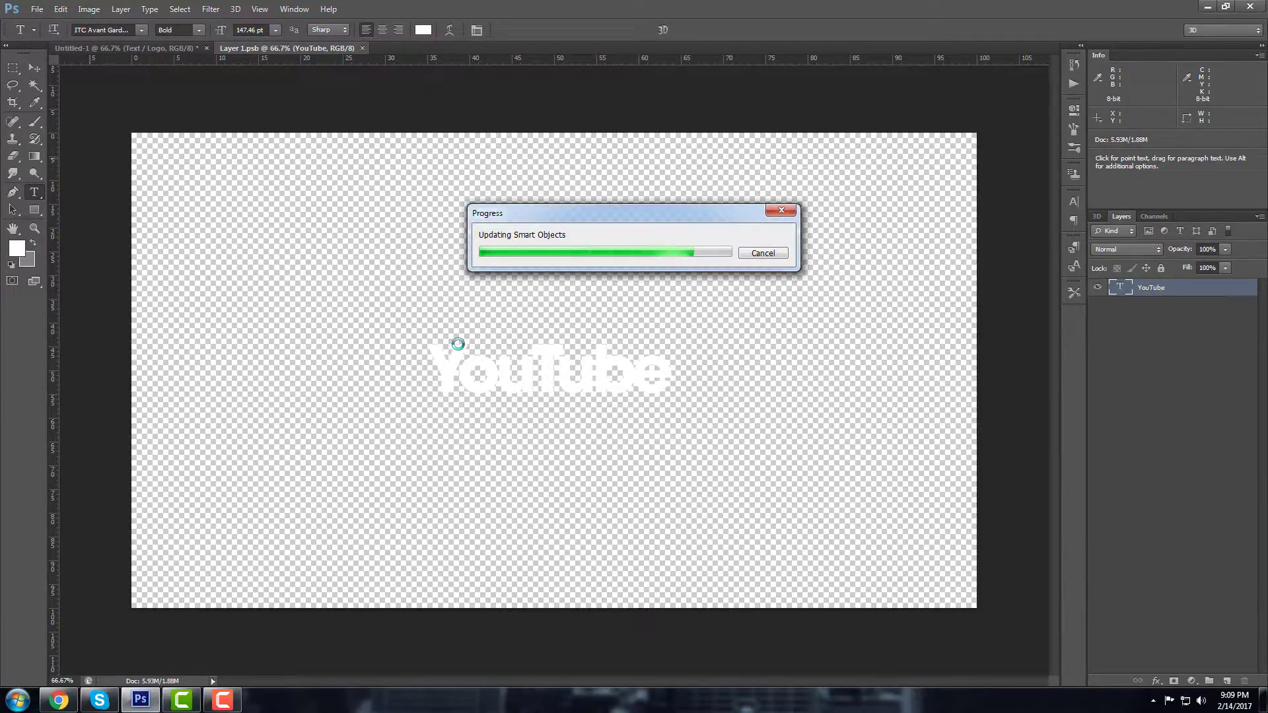
left_click(132, 50)
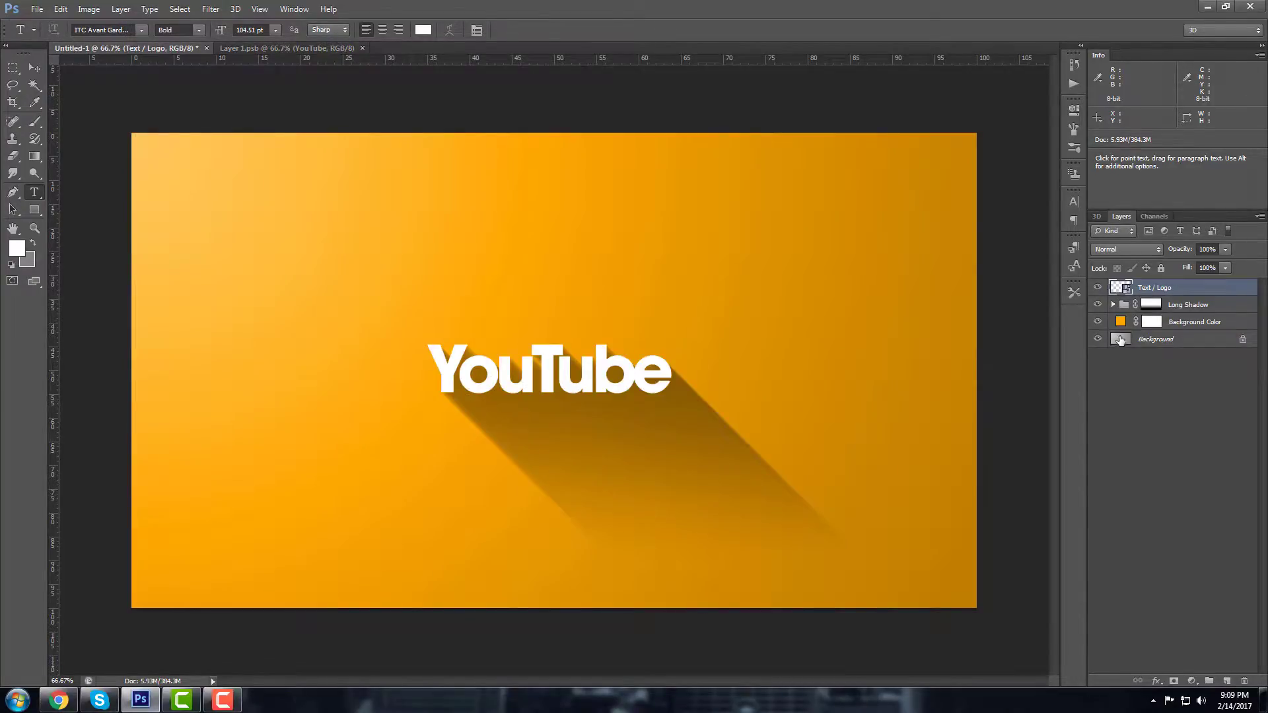
left_click(1192, 322)
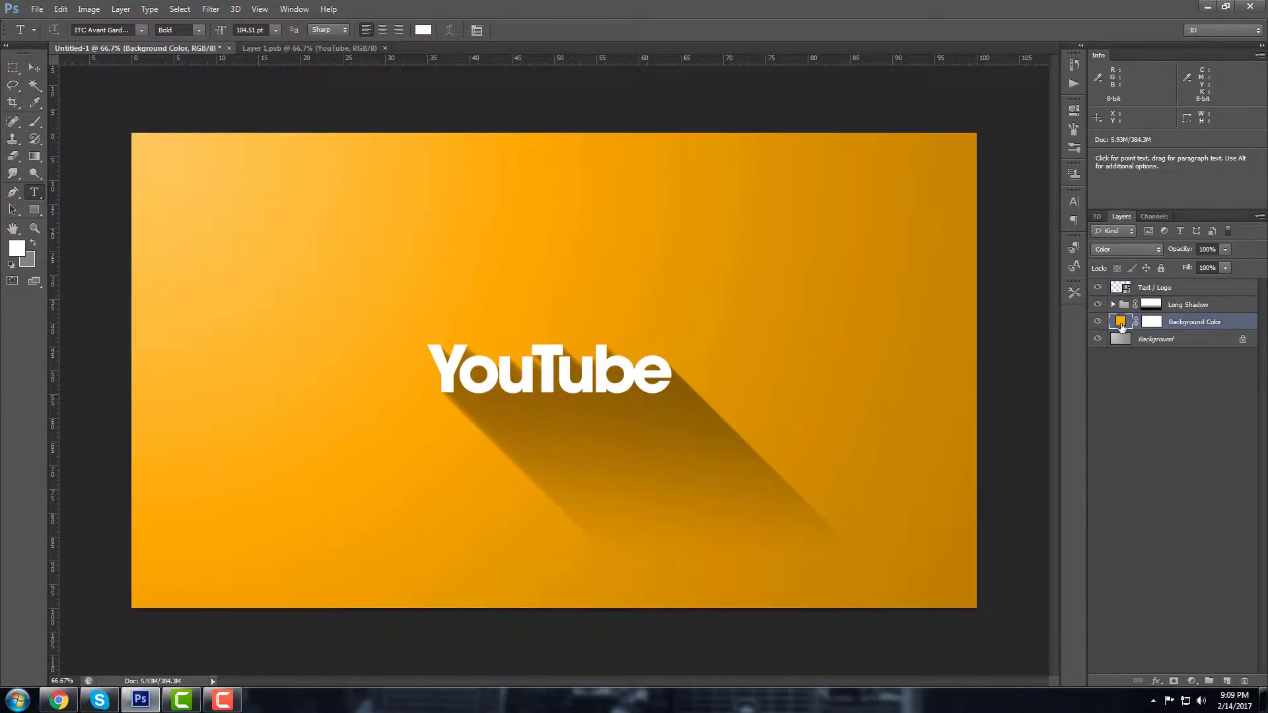
Step: Change the Background Color fill from orange to yellow-green eaff00 in the Color Picker
double_click(1121, 323)
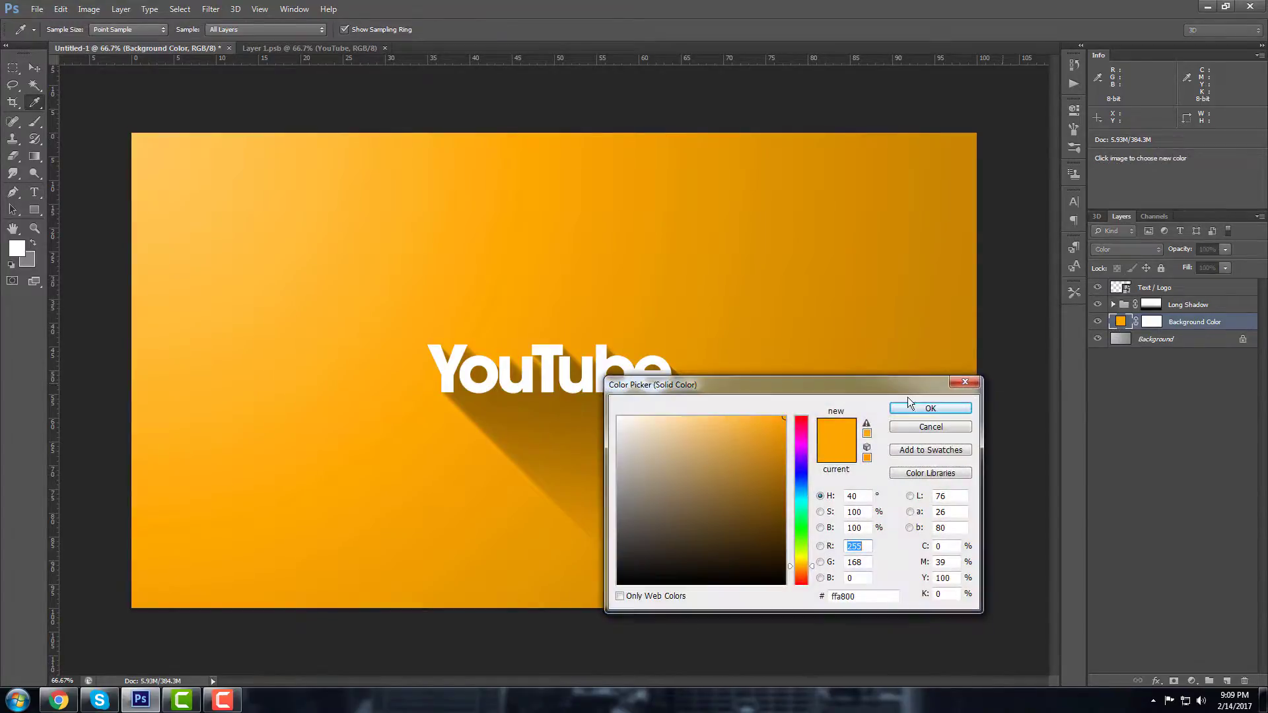
left_click_drag(778, 390, 1032, 262)
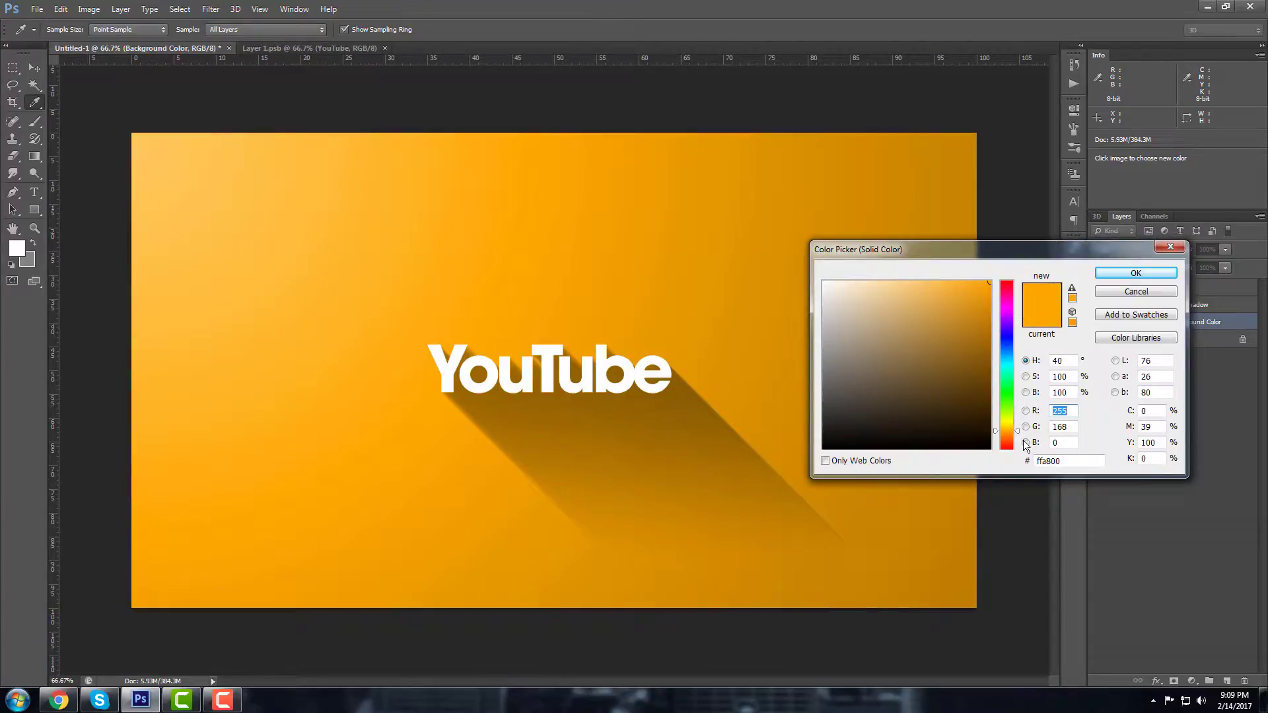
left_click(1017, 429)
left_click_drag(1019, 431, 1017, 356)
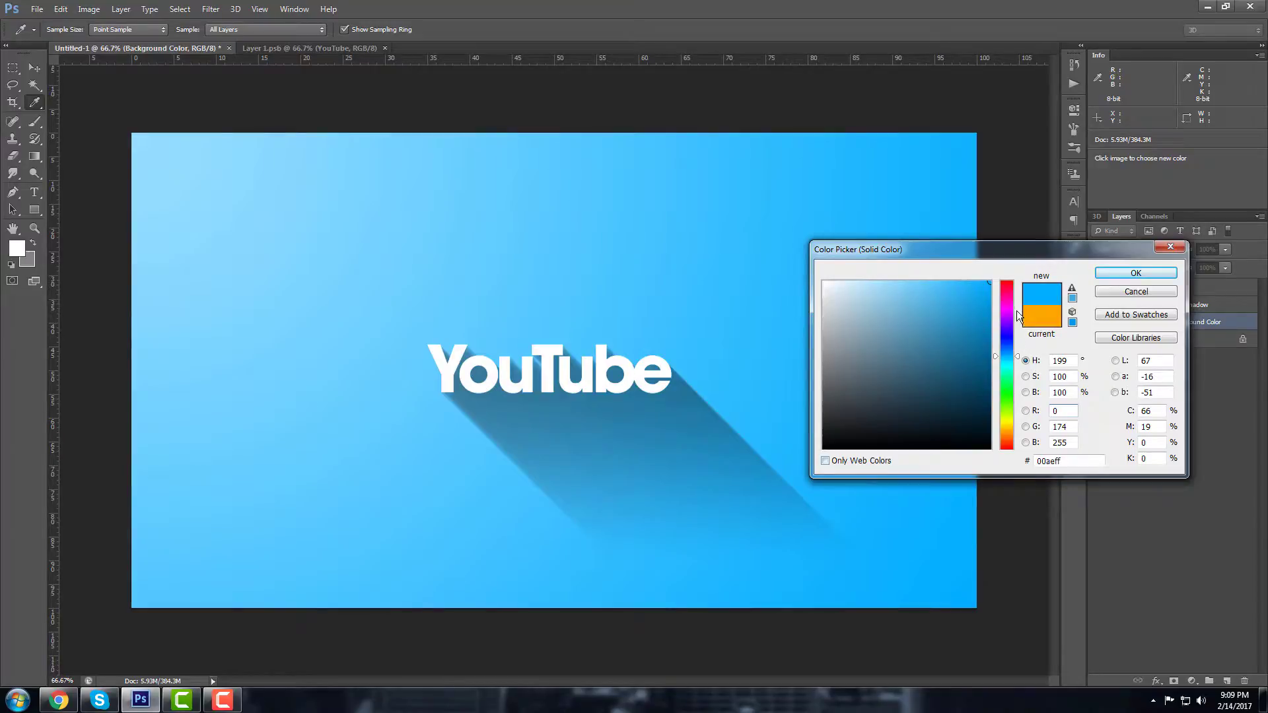
left_click_drag(1016, 310, 907, 283)
left_click(902, 442)
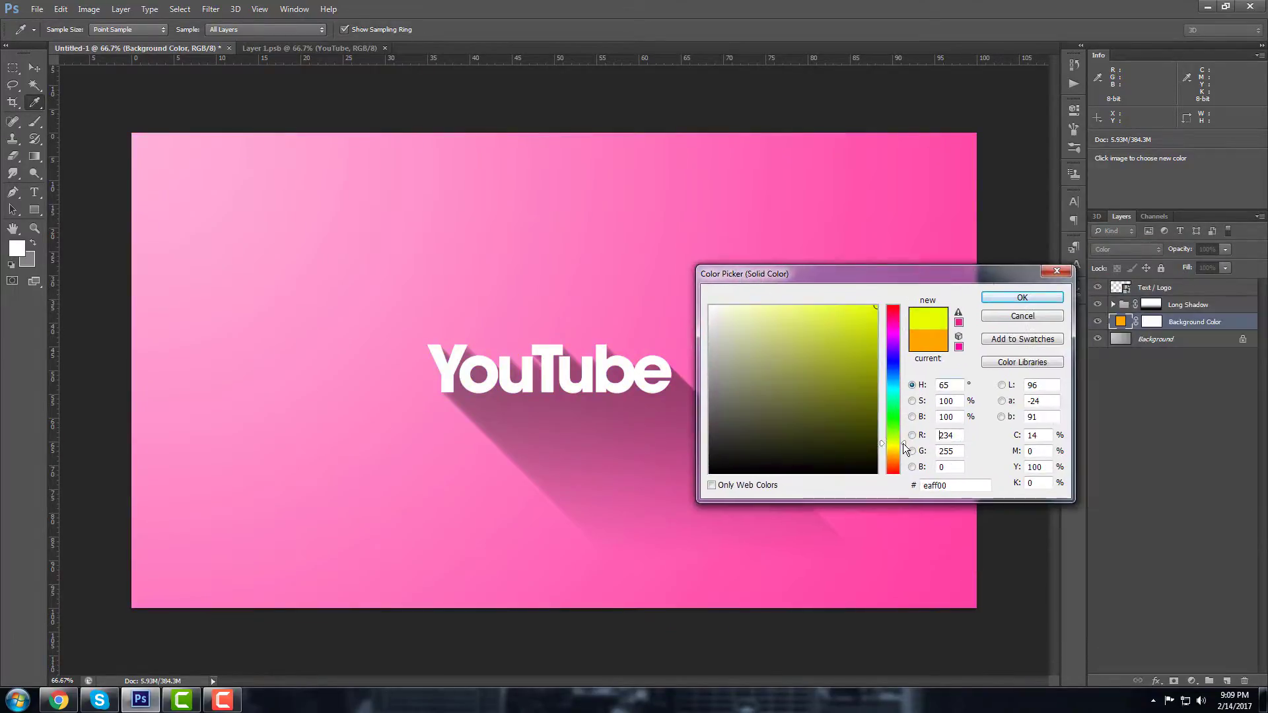
left_click_drag(896, 272, 1050, 275)
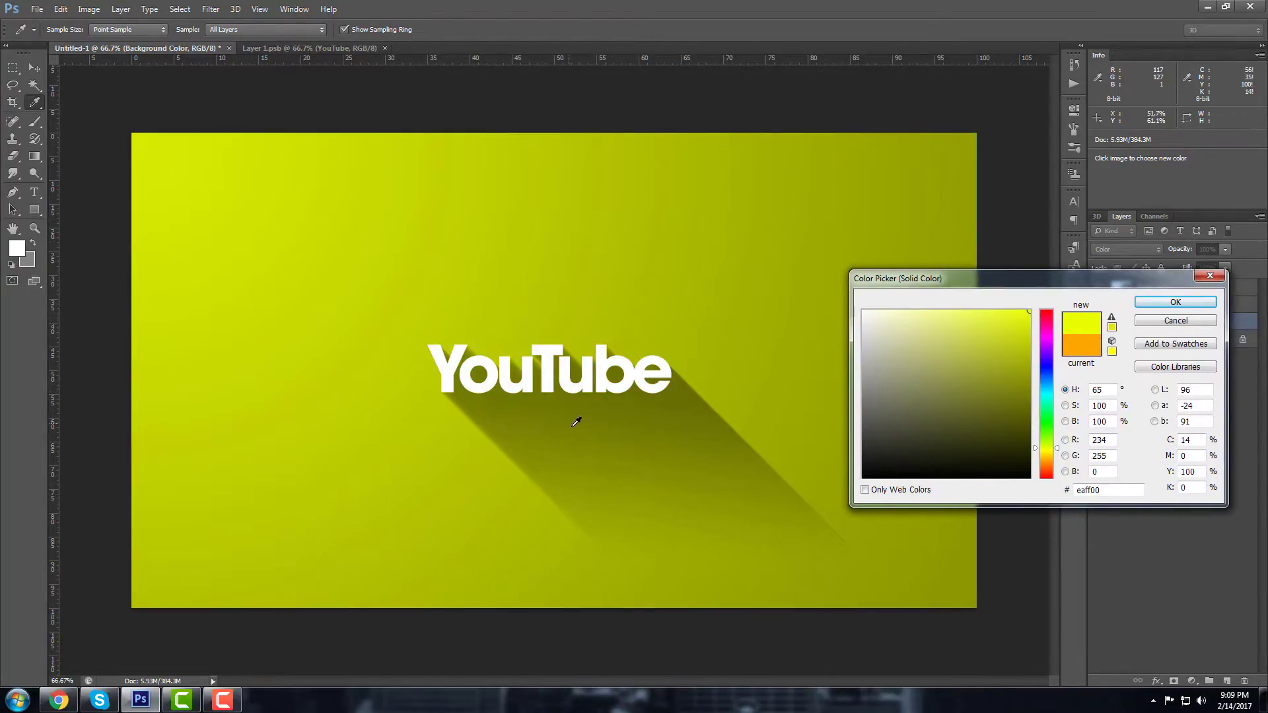
left_click(1175, 301)
left_click(309, 48)
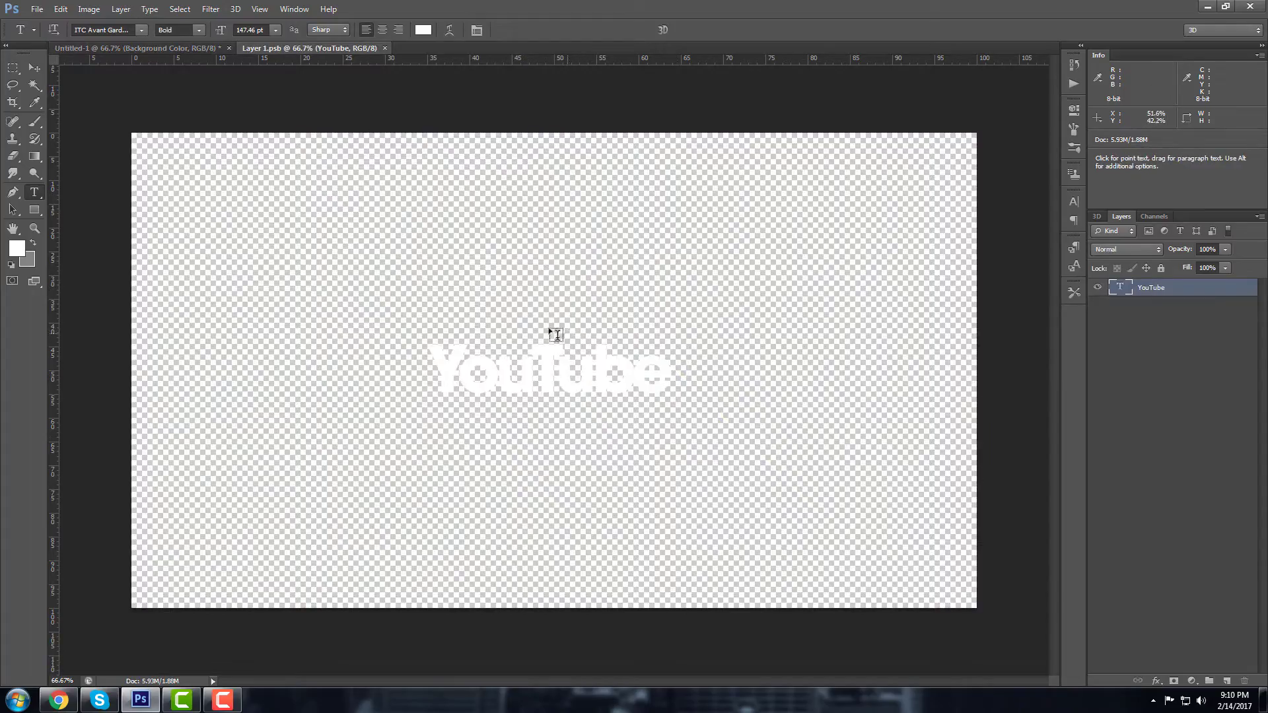
left_click(122, 49)
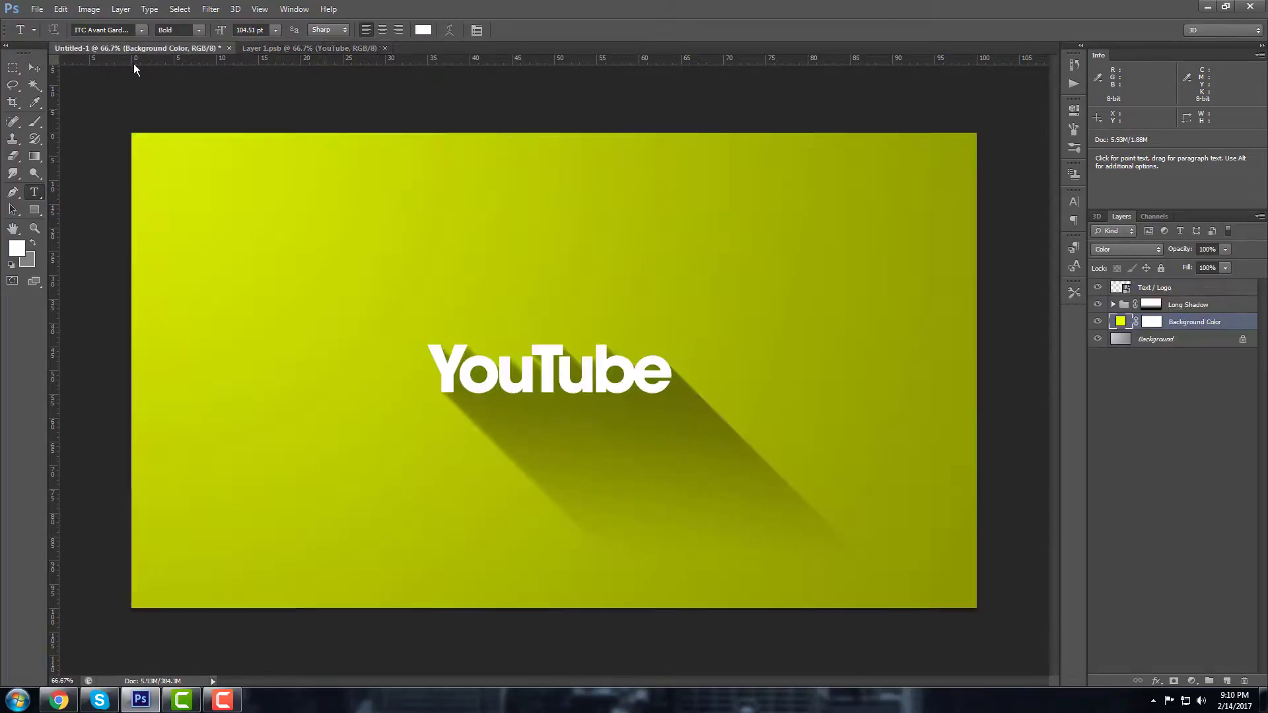